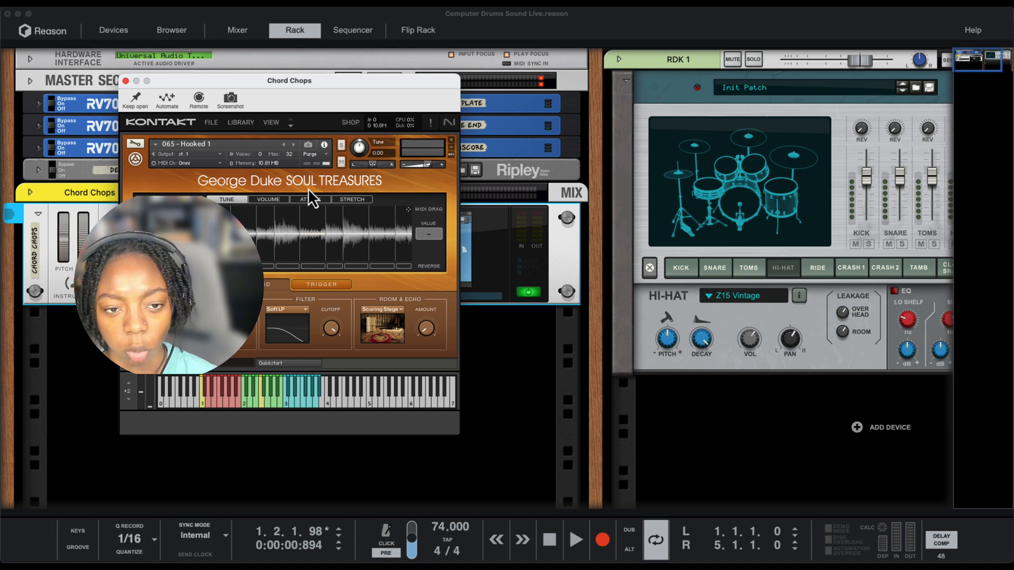
Play the Chord Chops loop from the start of the song, stop playback and close its Kontakt window.
key("shift+Return")
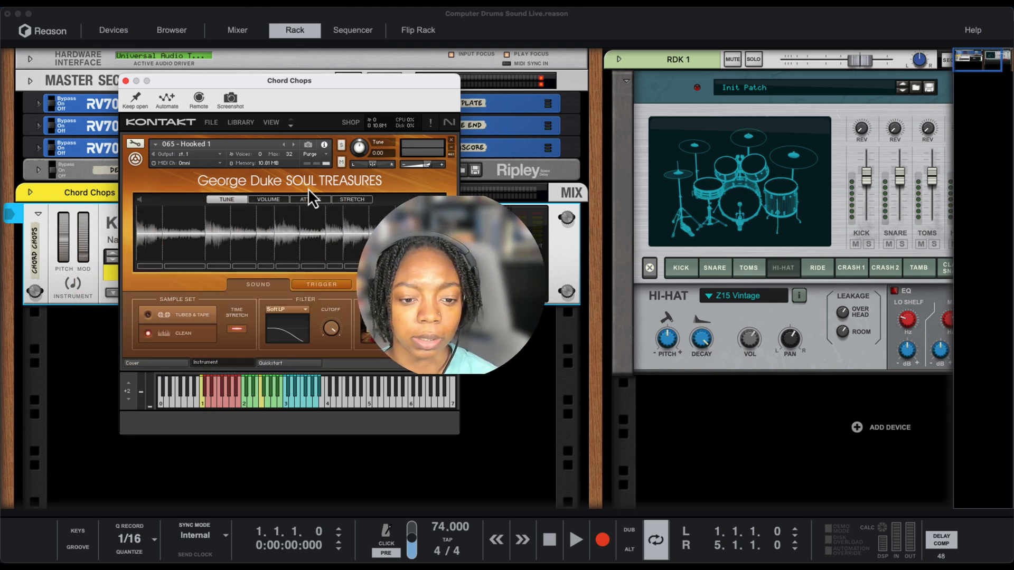
key("space")
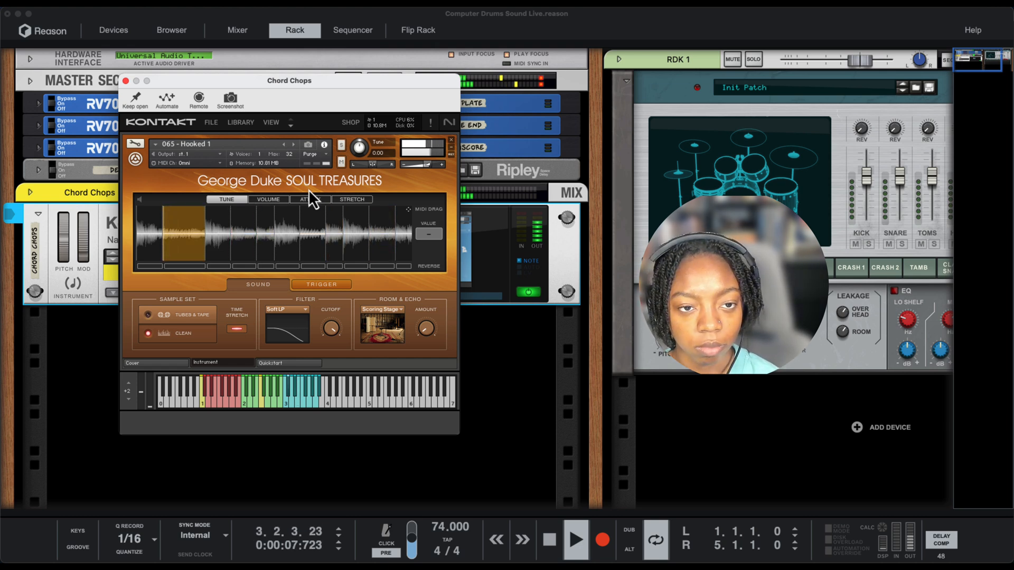
key("space")
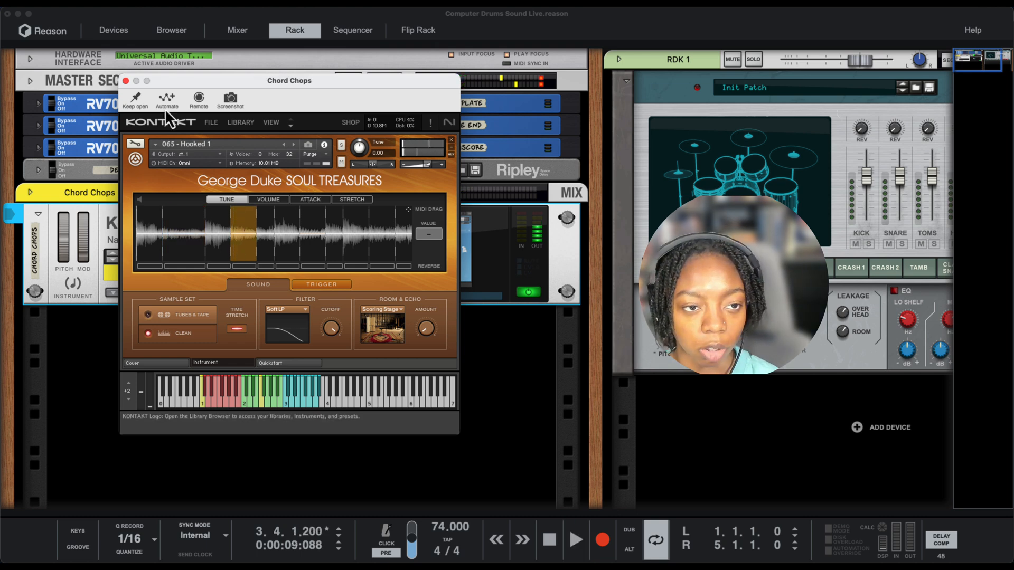
left_click(125, 80)
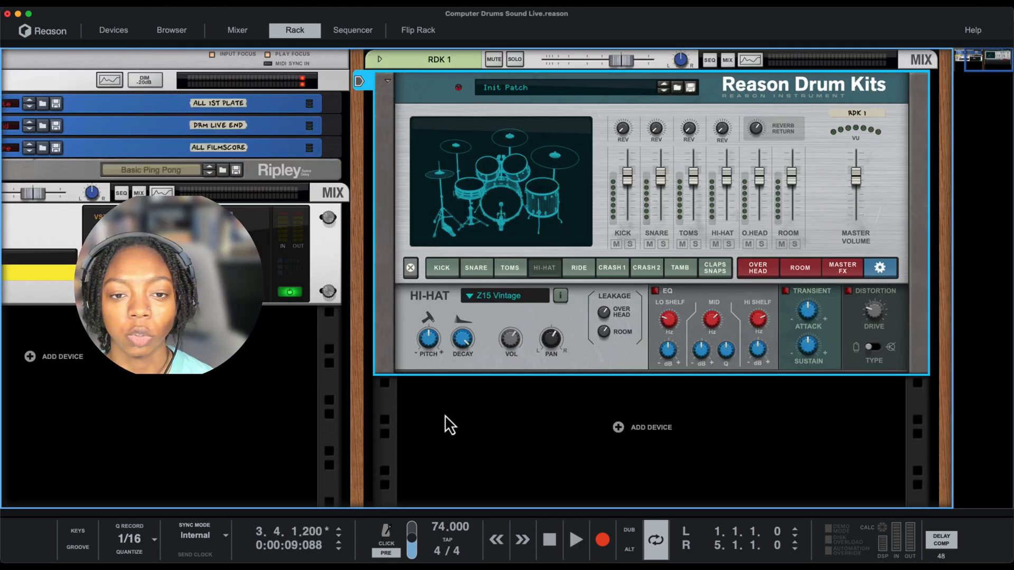
Load the Quest patch from the 3. Vintage Soul - Funk folder into the Reason Drum Kits device.
left_click(398, 426)
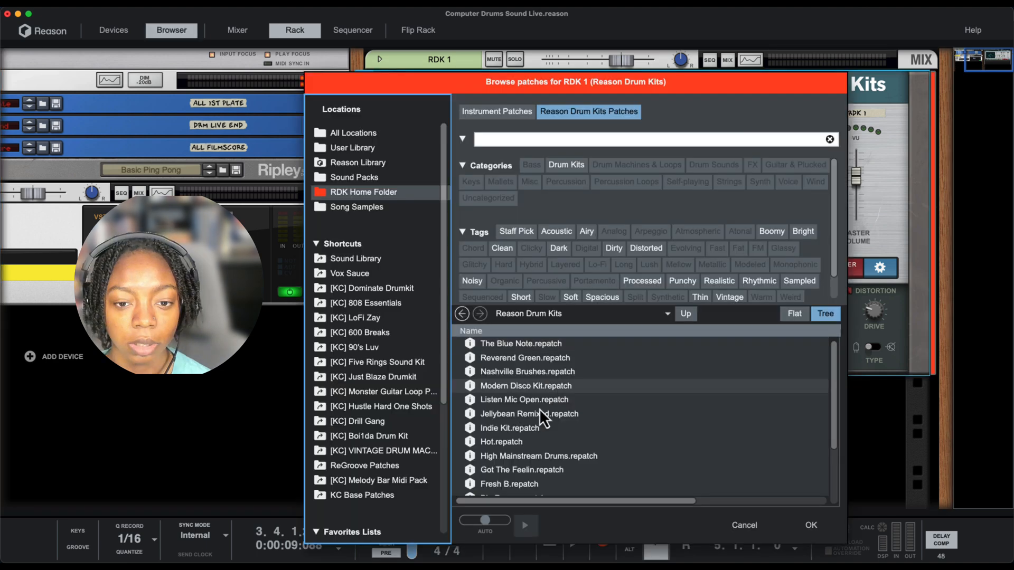
scroll(531, 388, "down", 3)
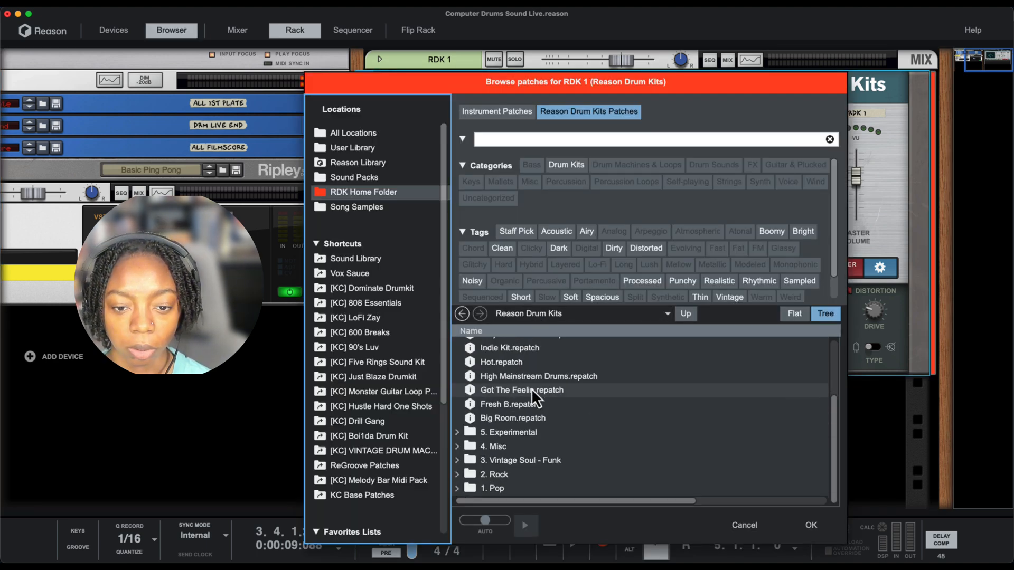
scroll(531, 388, "up", 3)
scroll(537, 422, "down", 3)
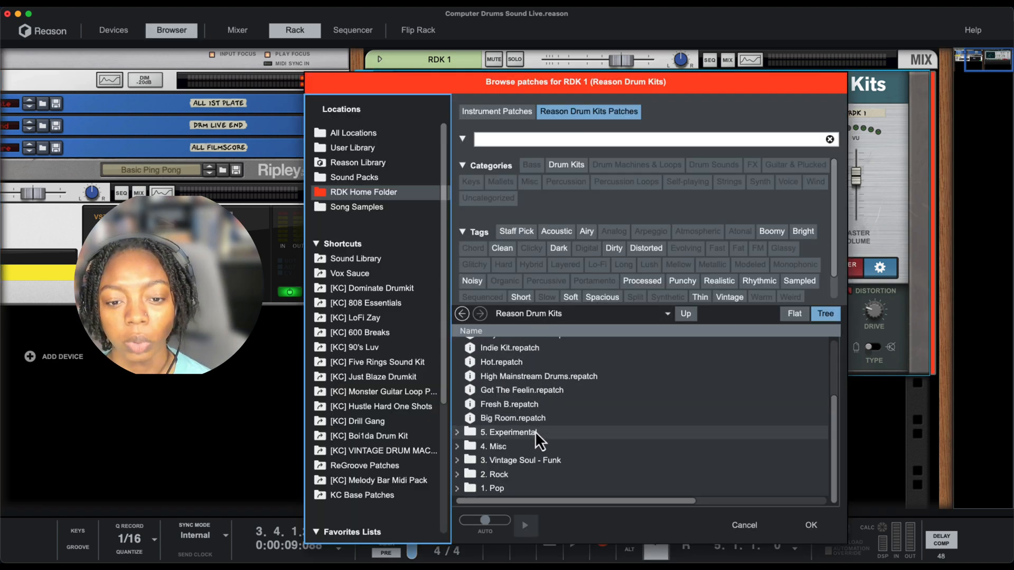
left_click(530, 461)
double_click(528, 461)
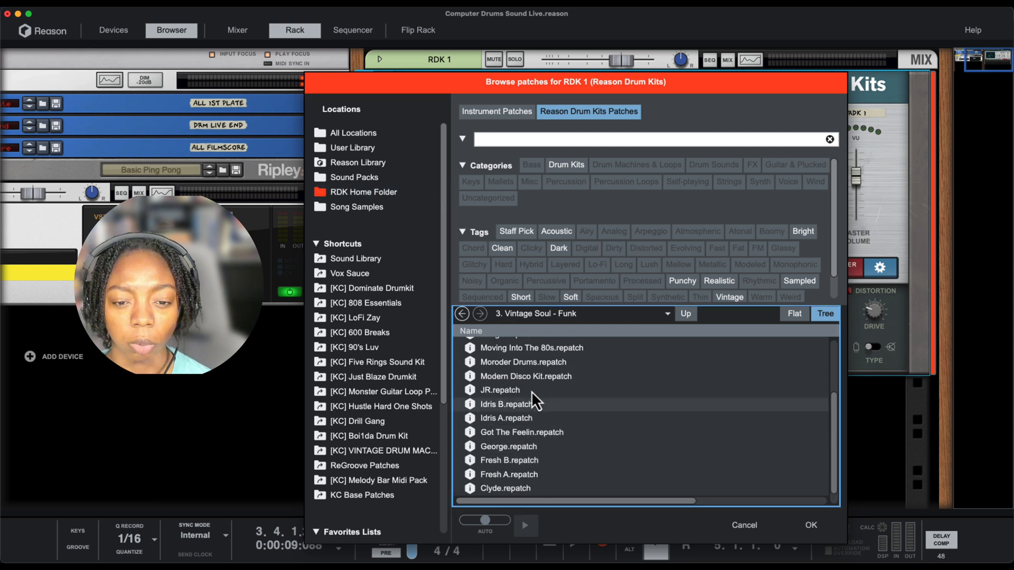
scroll(537, 388, "up", 3)
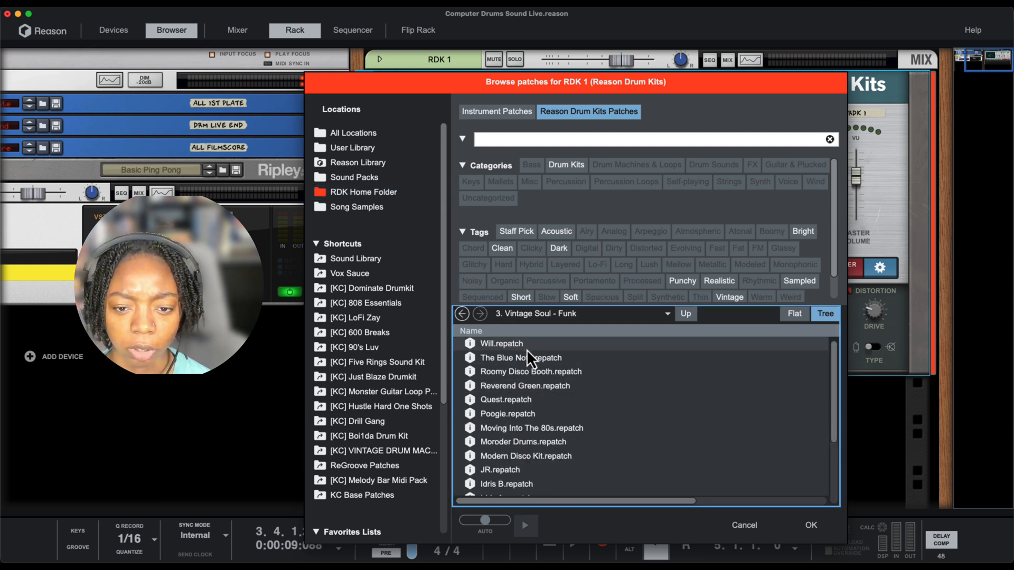
left_click(535, 404)
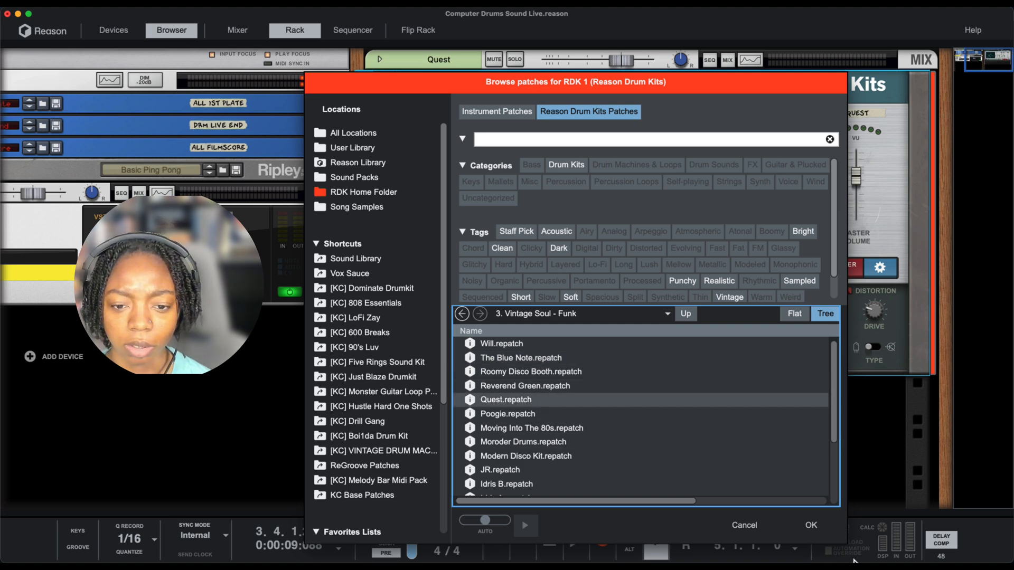
left_click(825, 531)
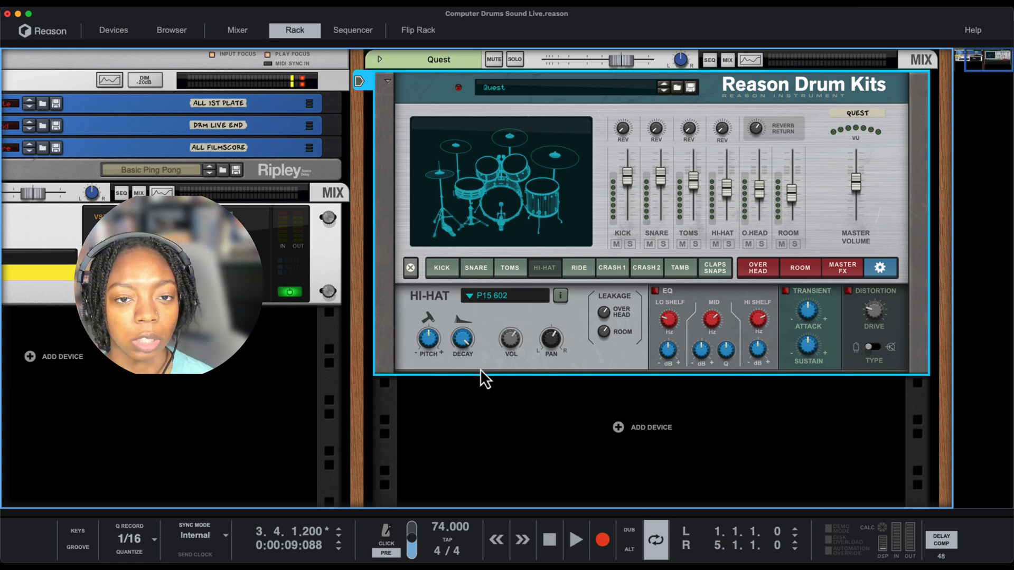
Expand the sequencer to fill the window and record a four-bar C4 and D4 pattern on the Quest track.
left_click(335, 36)
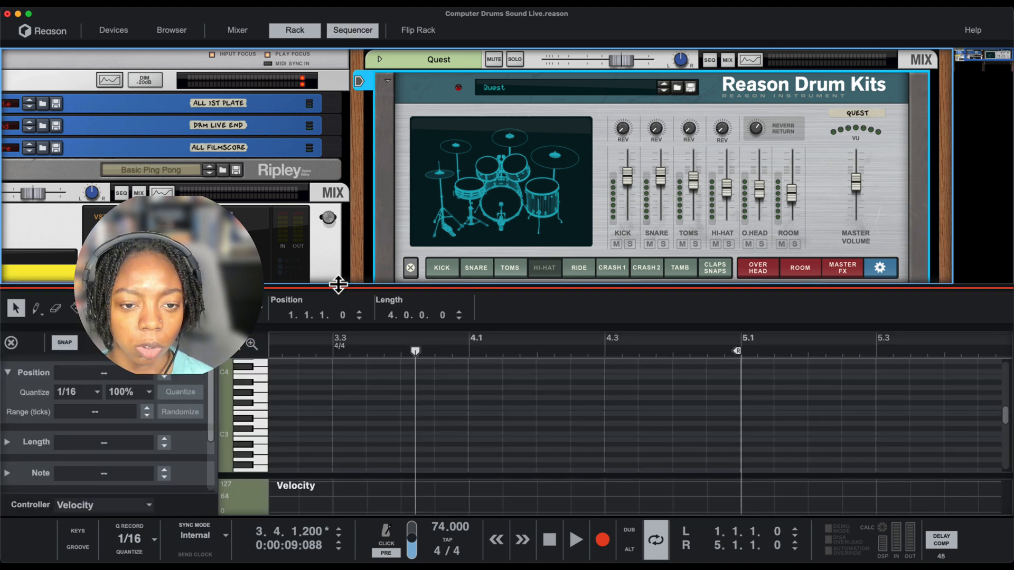
left_click_drag(338, 286, 337, 47)
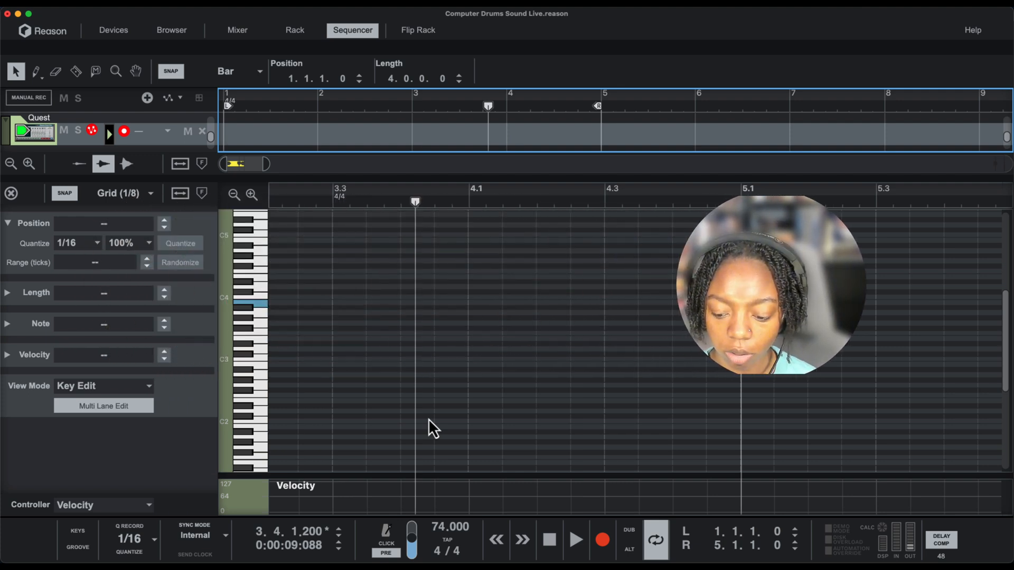
key("shift+Return")
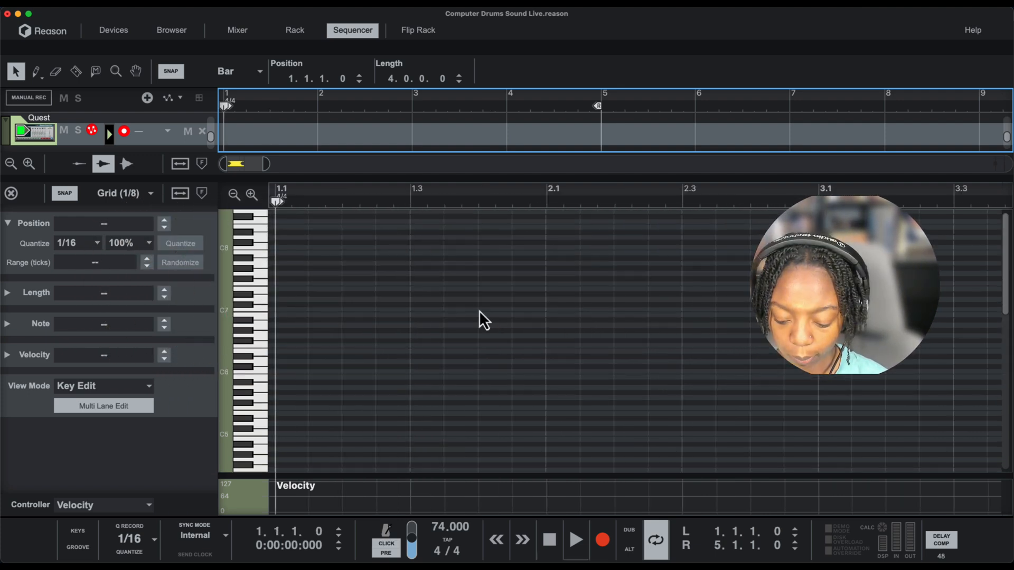
key("super+Return")
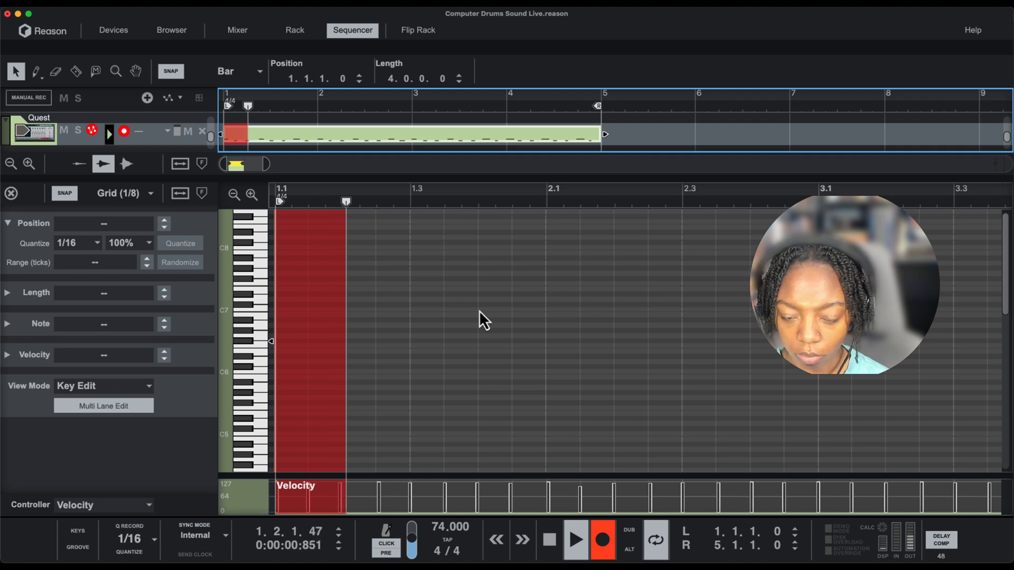
key("super+Return")
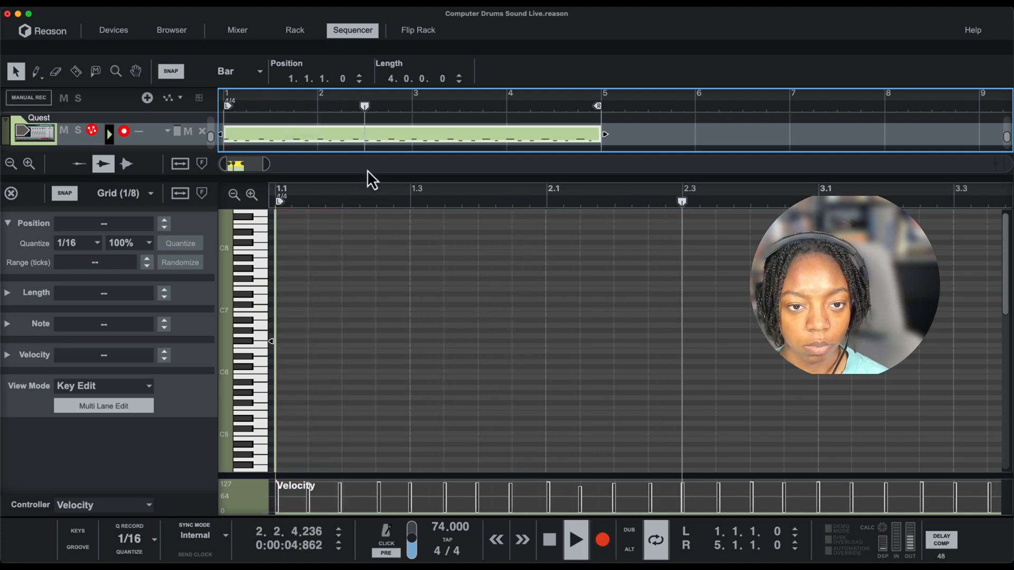
Enlarge the note editor and open the recorded four-bar drum clip for editing.
left_click_drag(369, 179, 370, 142)
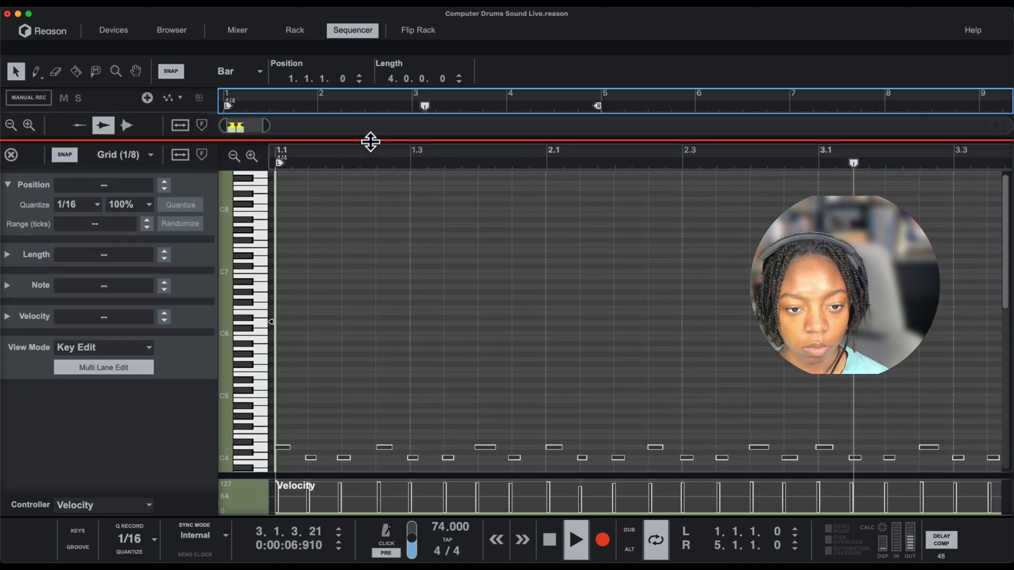
scroll(366, 272, "down", 3)
double_click(391, 329)
scroll(392, 328, "down", 2)
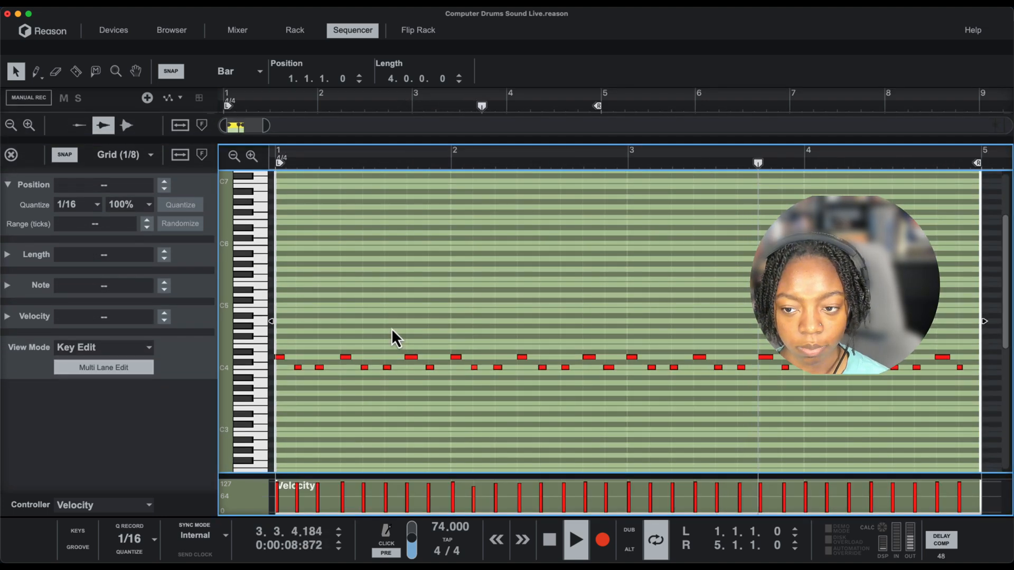
scroll(391, 328, "down", 1)
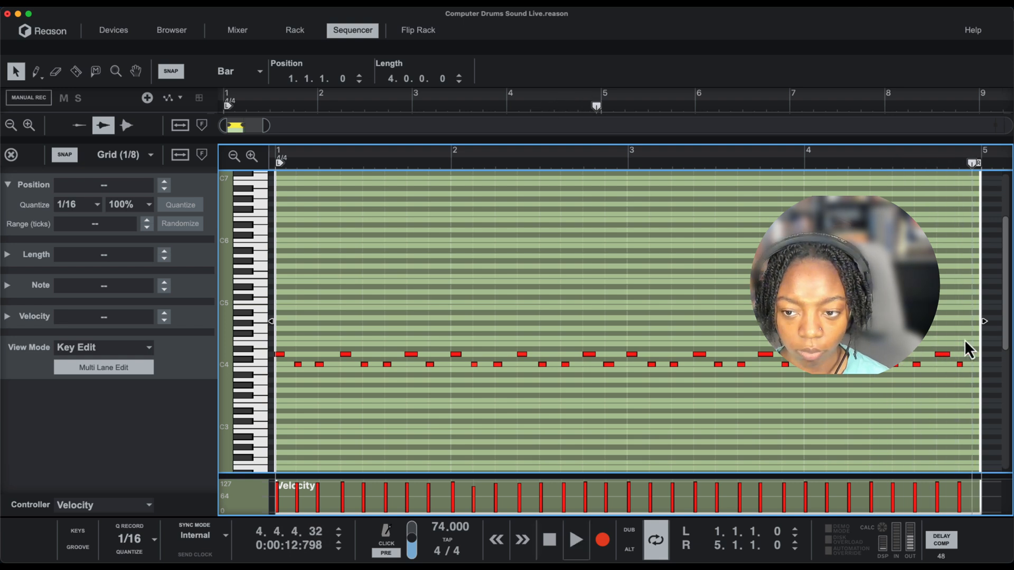
Select several of the C4 and D4 notes in bars 1 to 3 and quantize them to 1/16 at 25%.
key("super+a")
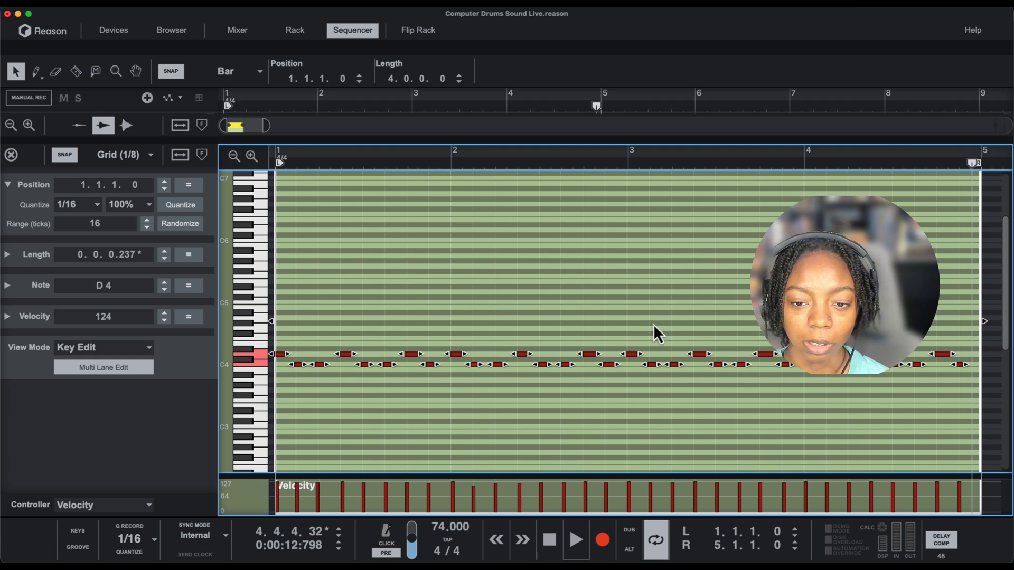
left_click(691, 325)
left_click_drag(705, 337, 663, 368)
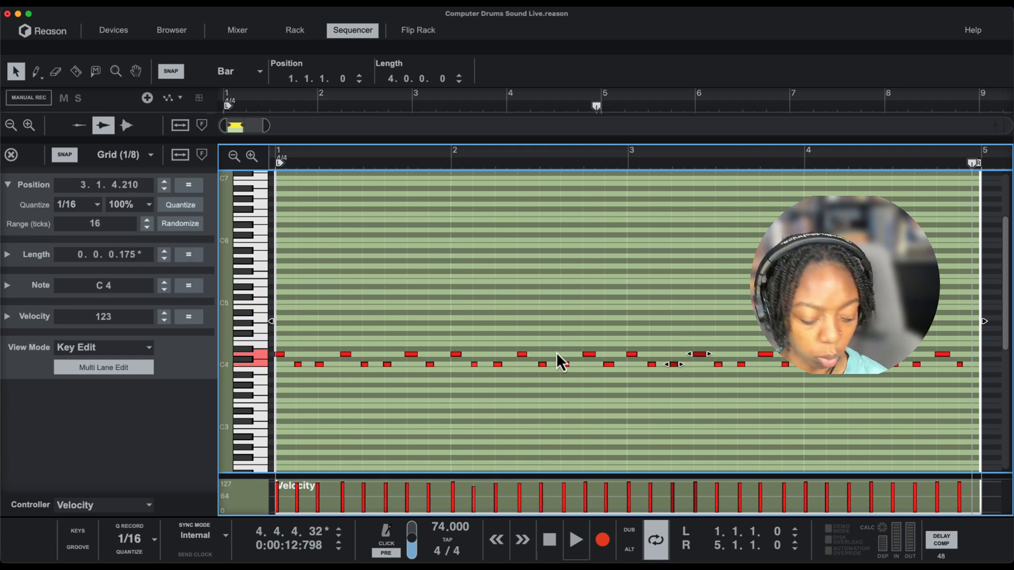
left_click_drag(518, 338, 544, 366)
left_click_drag(453, 336, 402, 369)
left_click(131, 208)
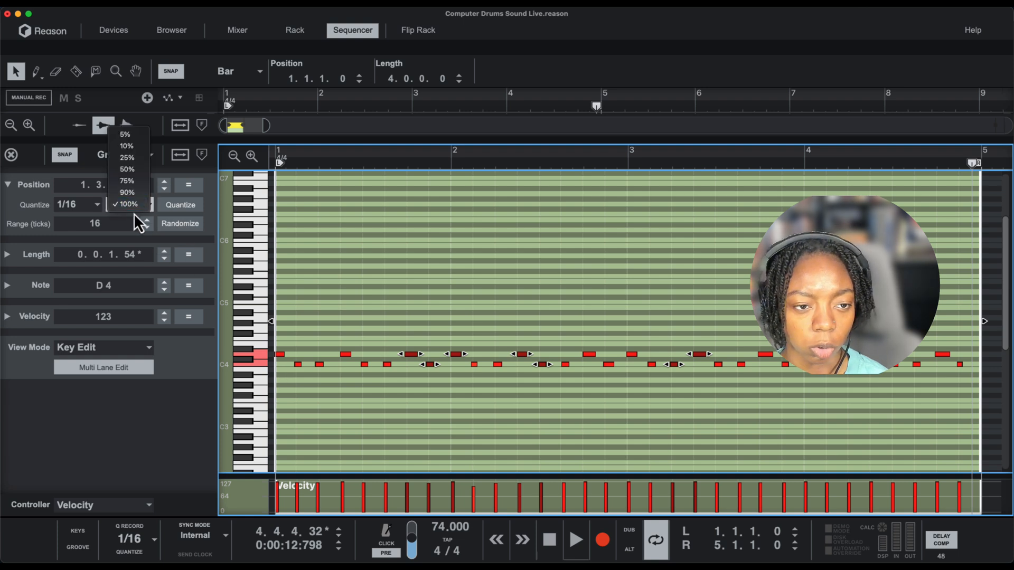
left_click(131, 161)
left_click(182, 205)
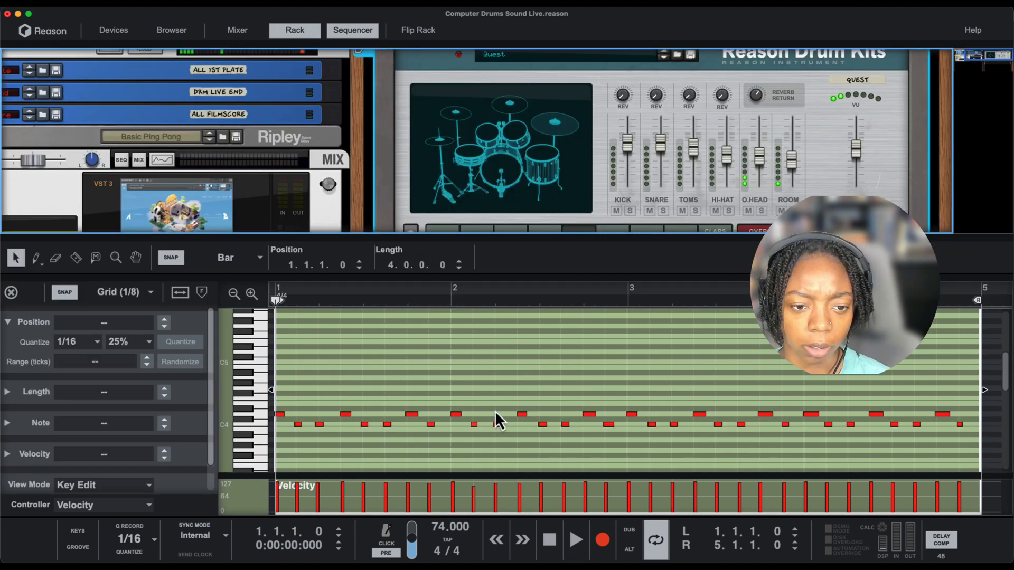
Overdub a regular F2 note part onto the Quest clip across the four-bar loop.
scroll(495, 411, "down", 8)
scroll(495, 410, "up", 2)
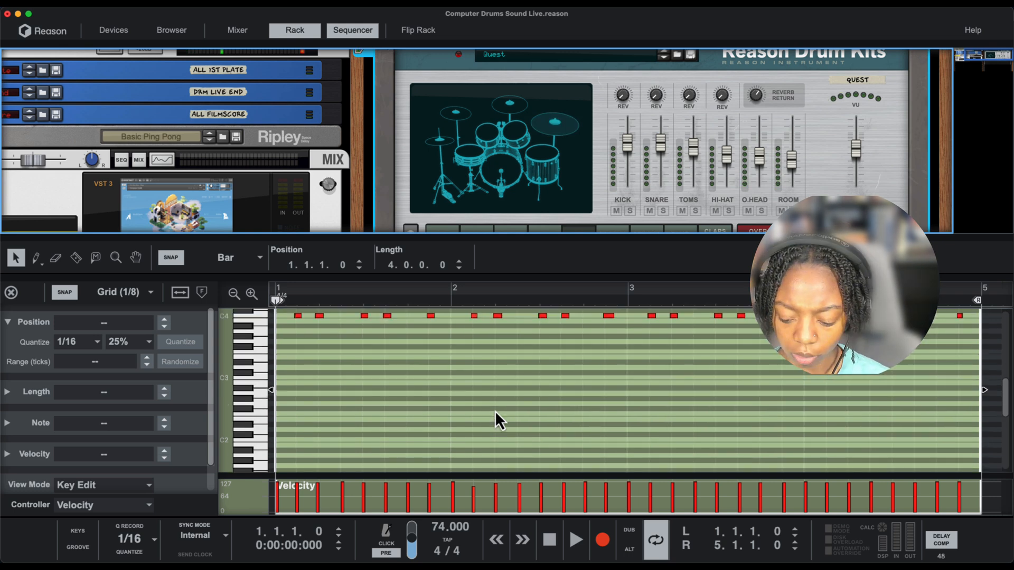
key("super+Return")
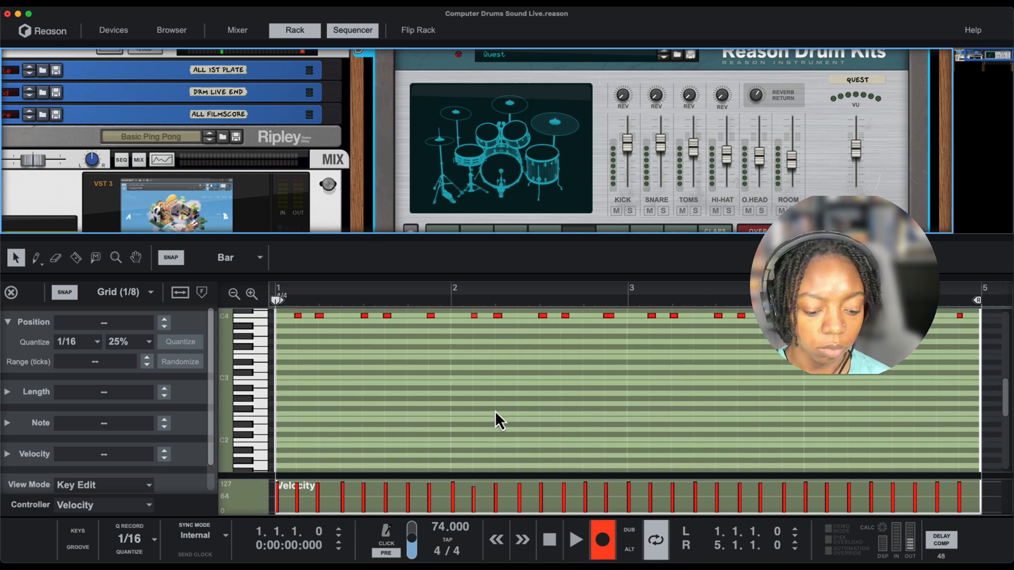
key("space")
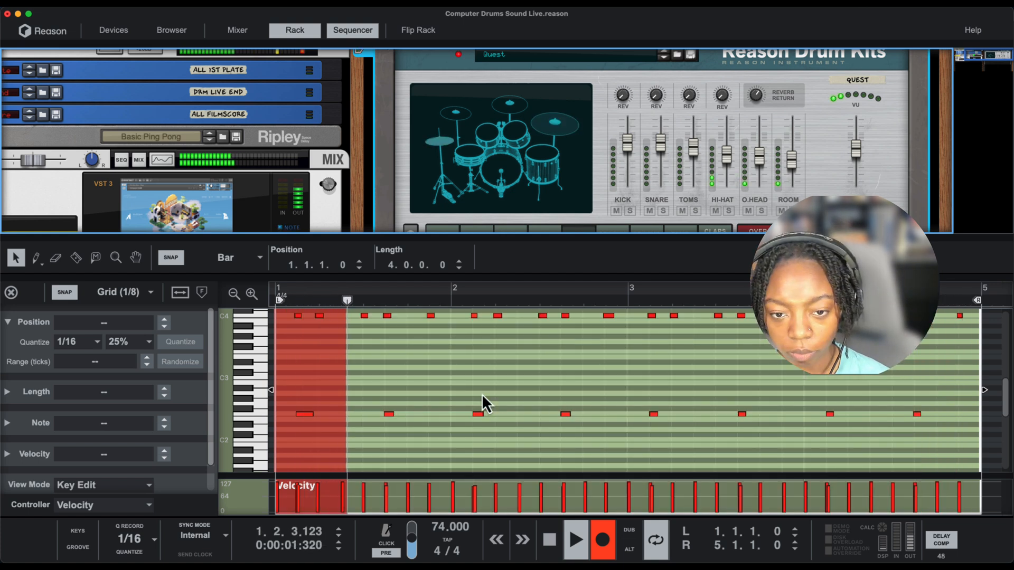
key("super+Return")
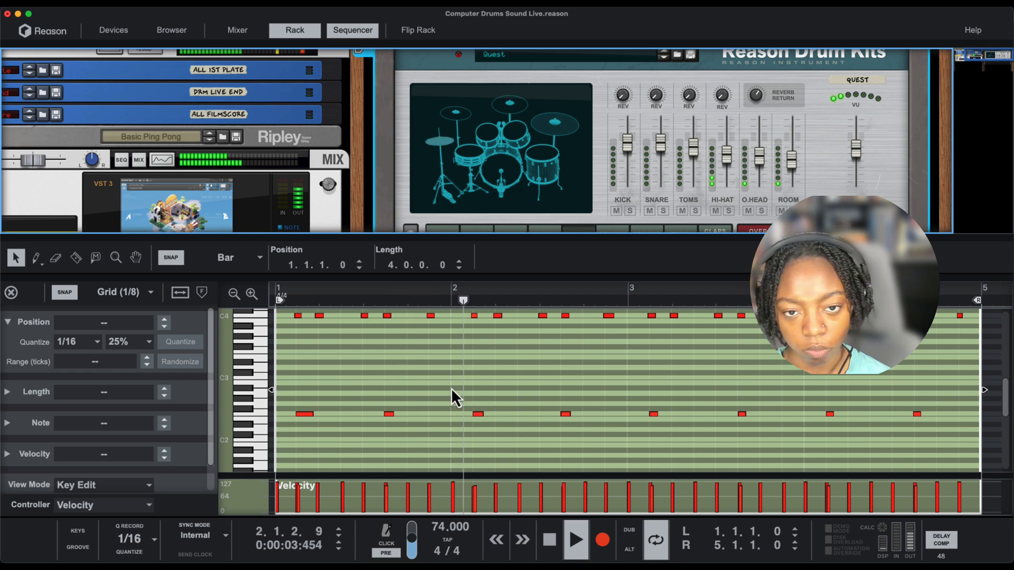
key("space")
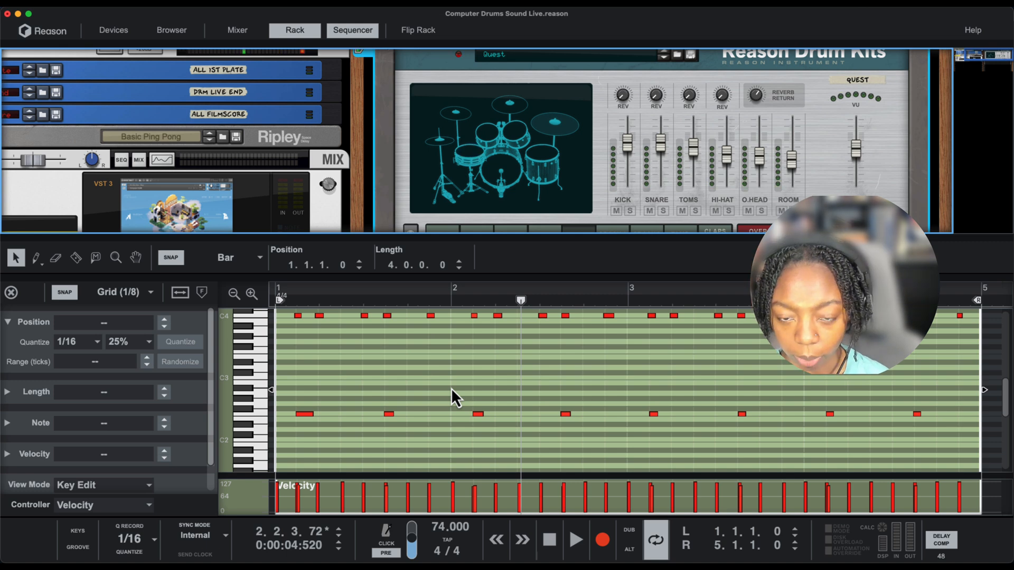
Overdub E3 and F3 hits at the ends of the bars from bar 1, and delete the F3 note at the end of bar 2.
key("shift+Return")
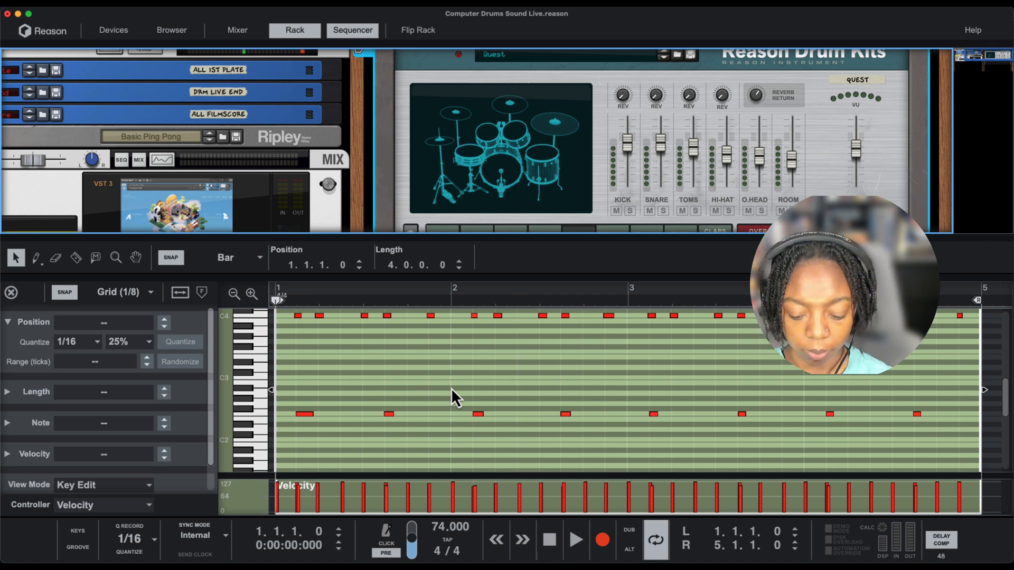
key("space")
key("space")
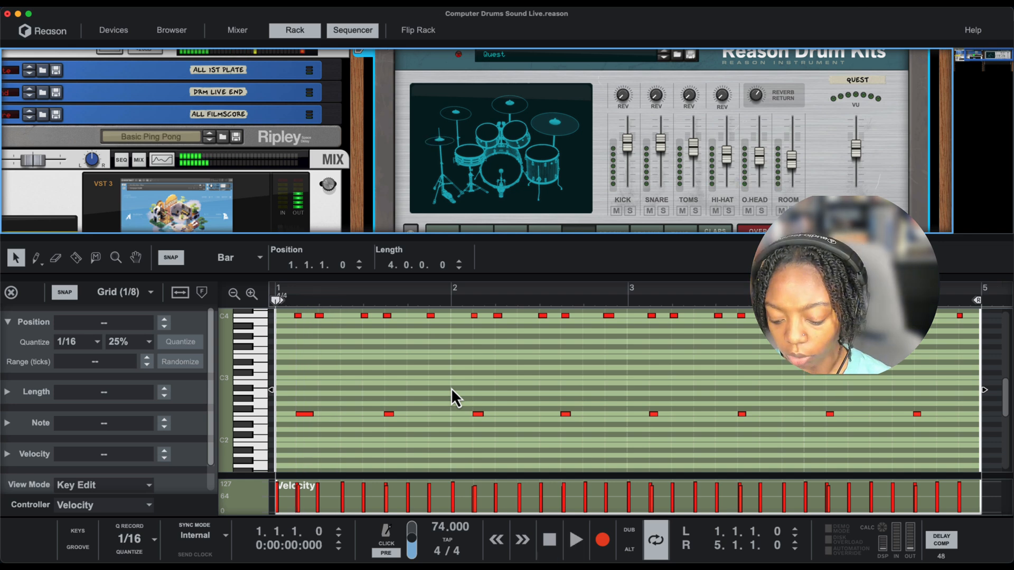
key("super+Return")
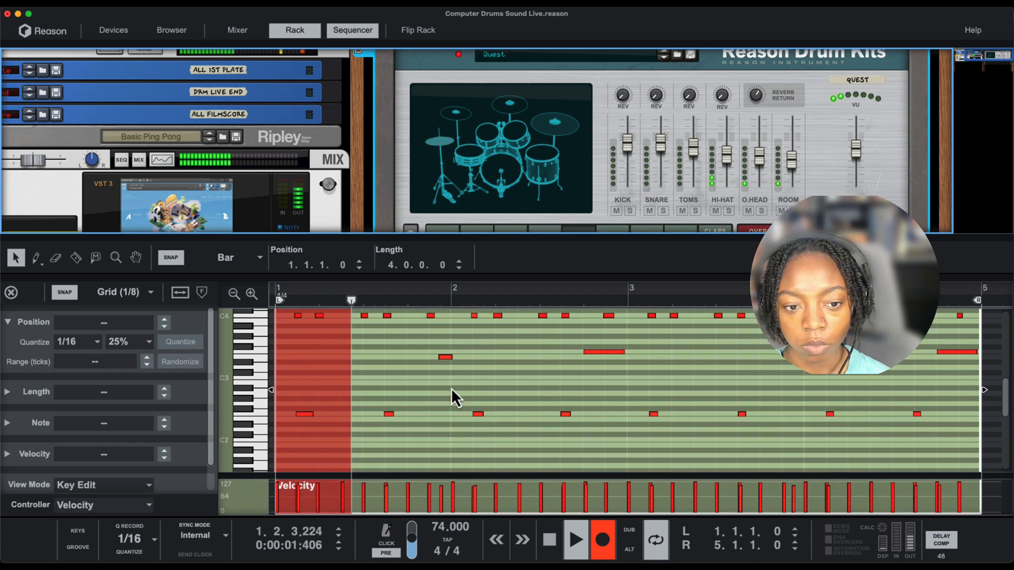
key("super+Return")
left_click(600, 352)
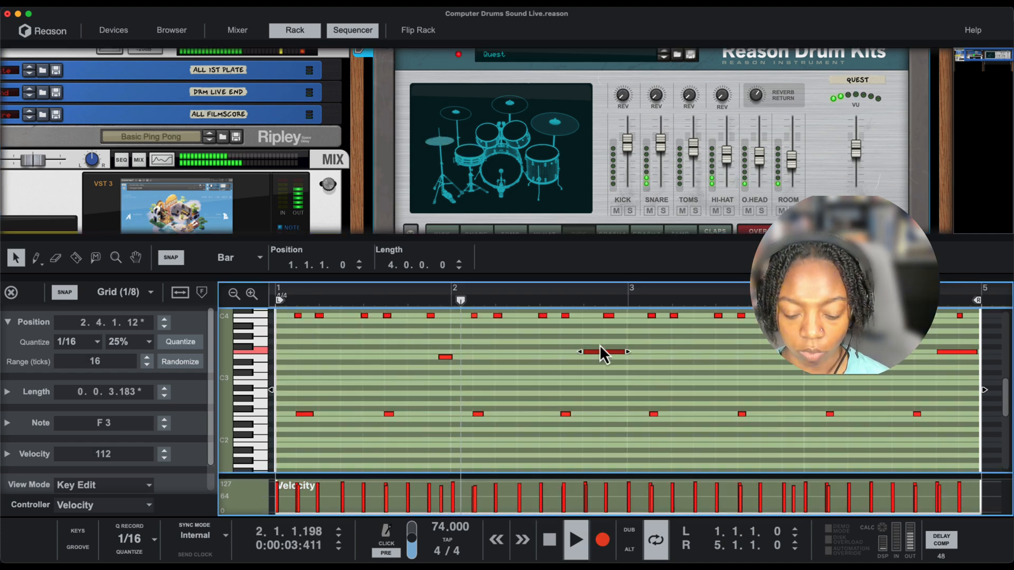
key("Delete")
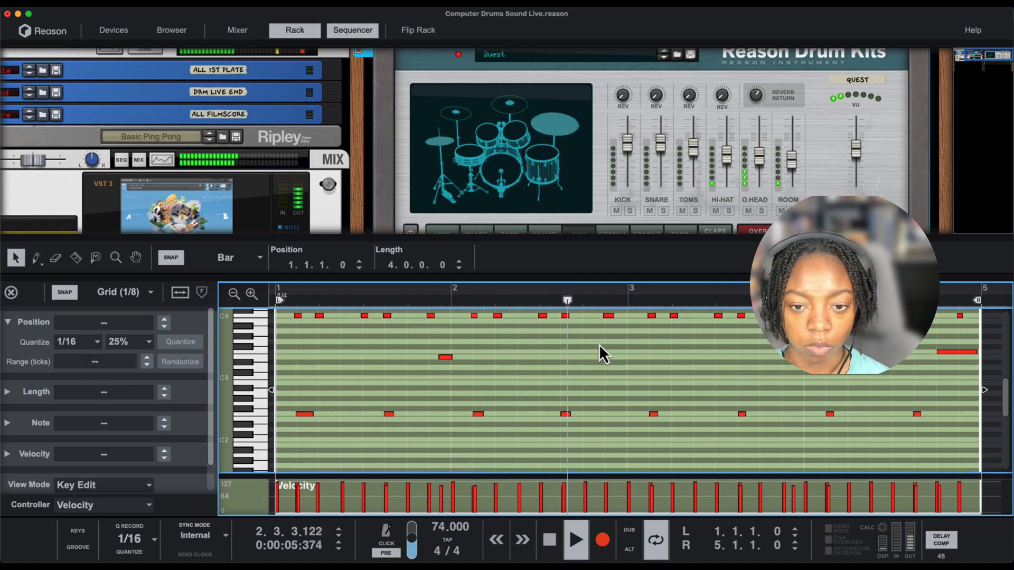
Select the F2 notes together with the C4 hits directly above them, quantize them twice to 1/16 at 25%, and play the loop.
scroll(607, 366, "up", 3)
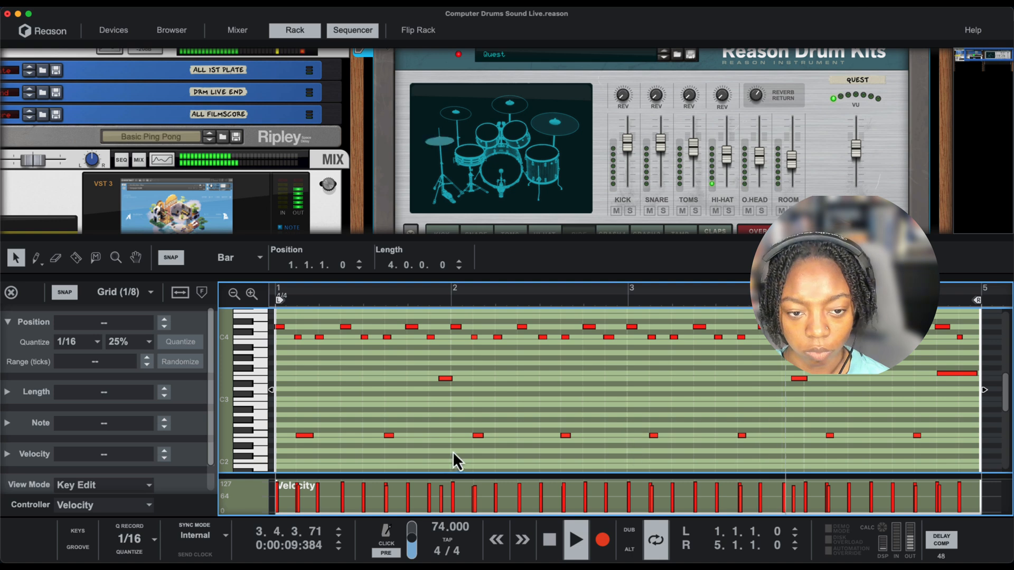
left_click_drag(294, 448, 296, 332)
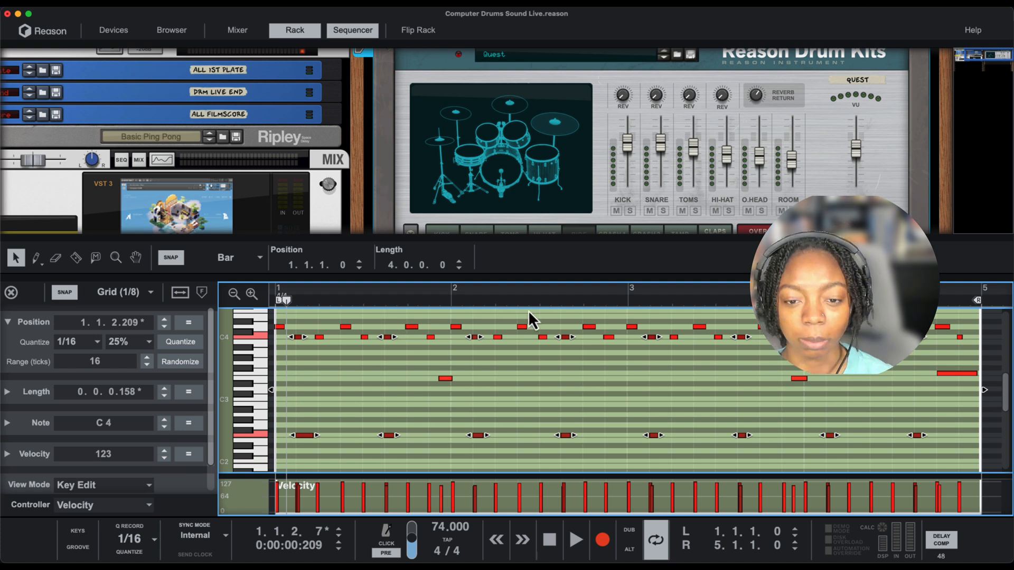
left_click(168, 343)
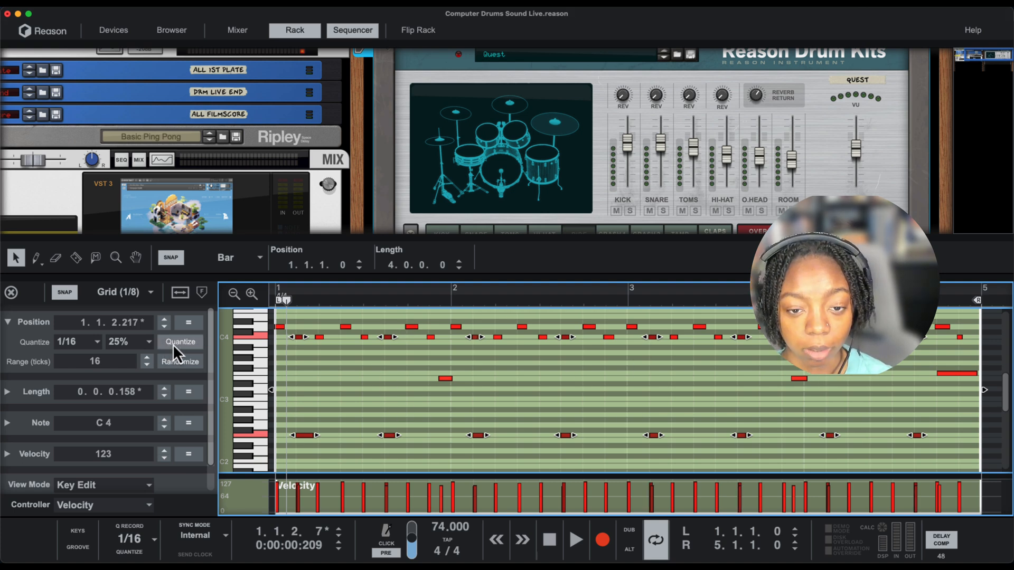
left_click(176, 346)
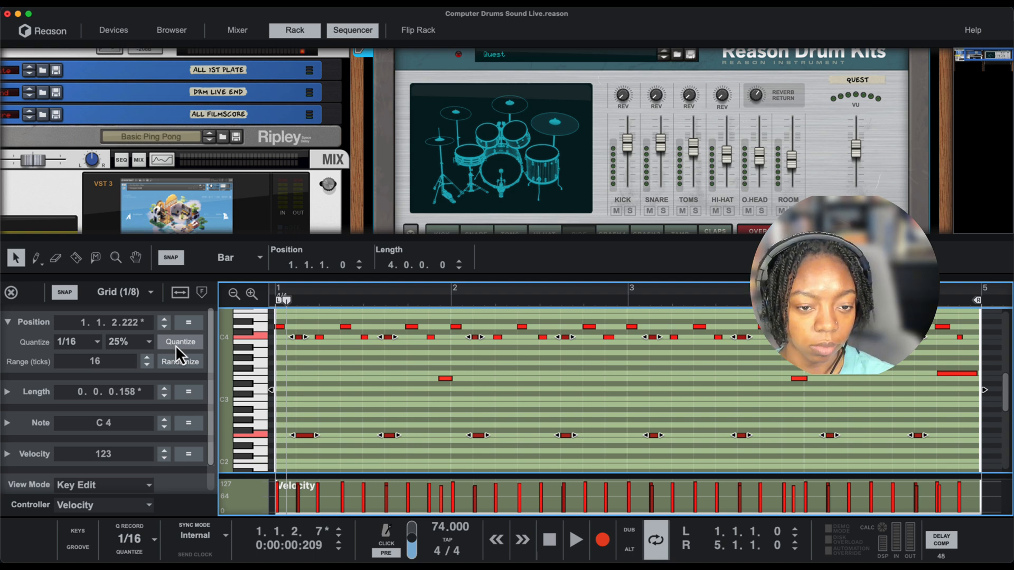
key("space")
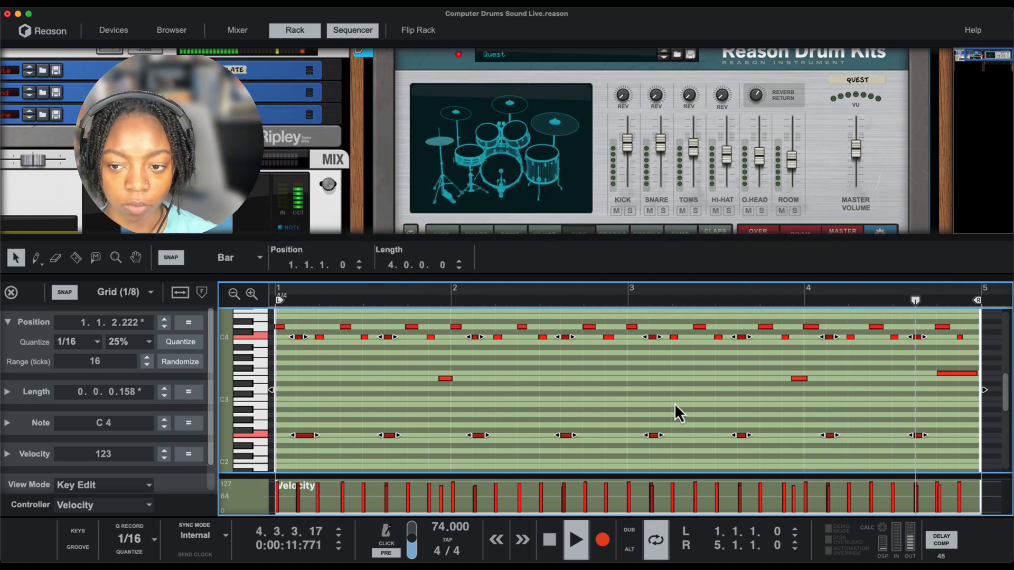
key("space")
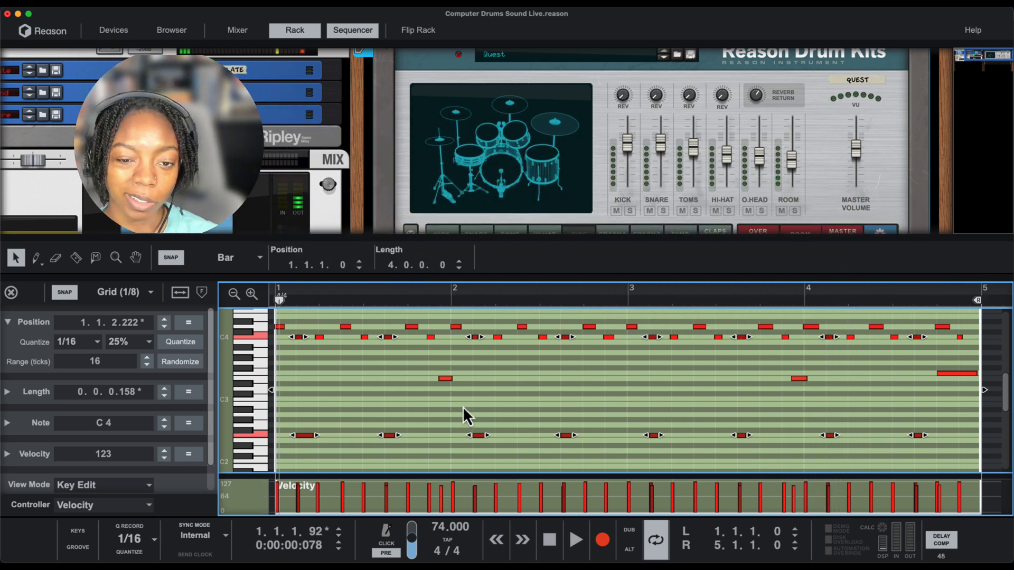
Select all the C4 notes in the clip and lower their velocities together until the first note has 93.
scroll(463, 407, "up", 1)
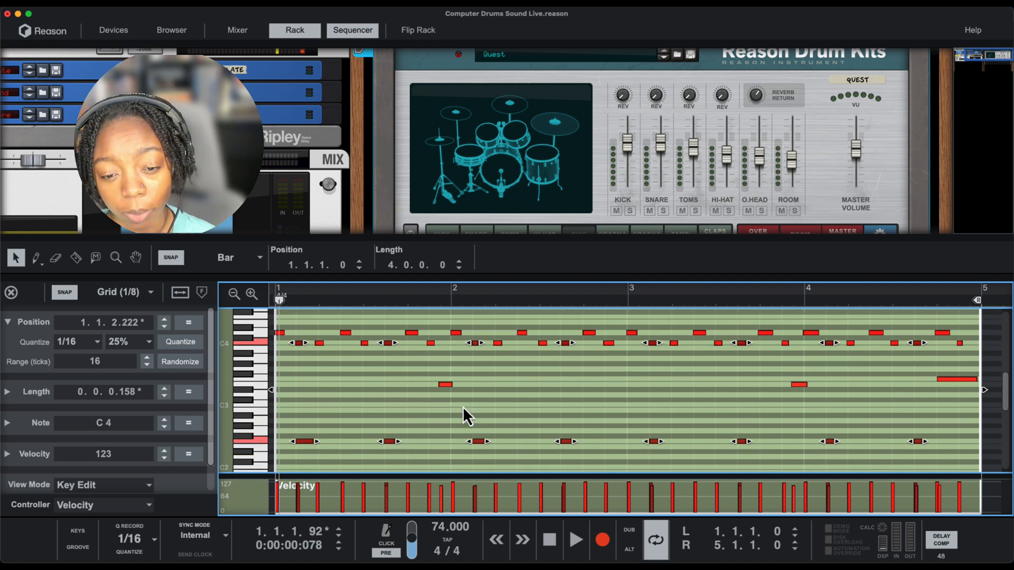
scroll(462, 407, "up", 1)
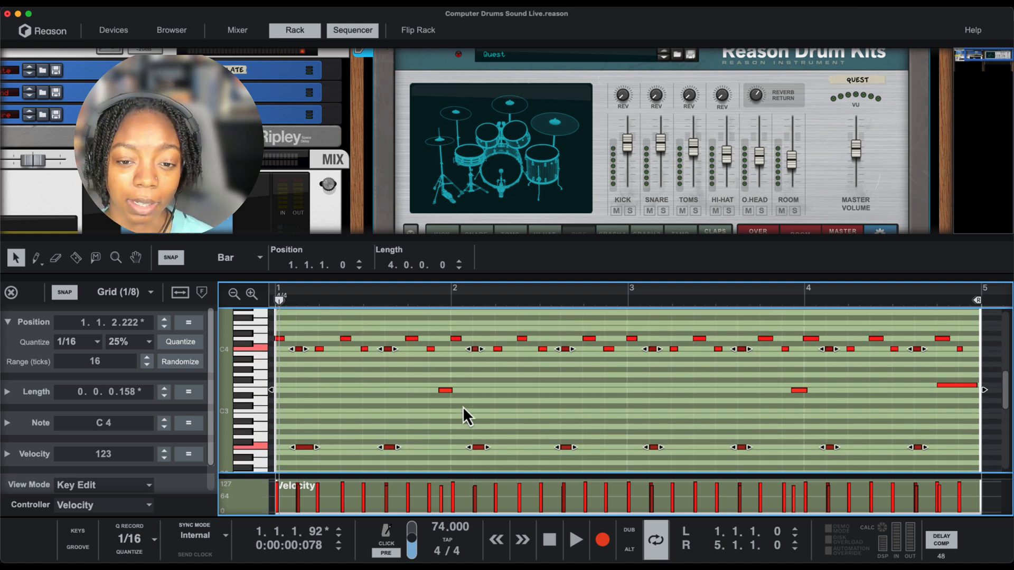
left_click(472, 398)
left_click_drag(977, 358, 272, 323)
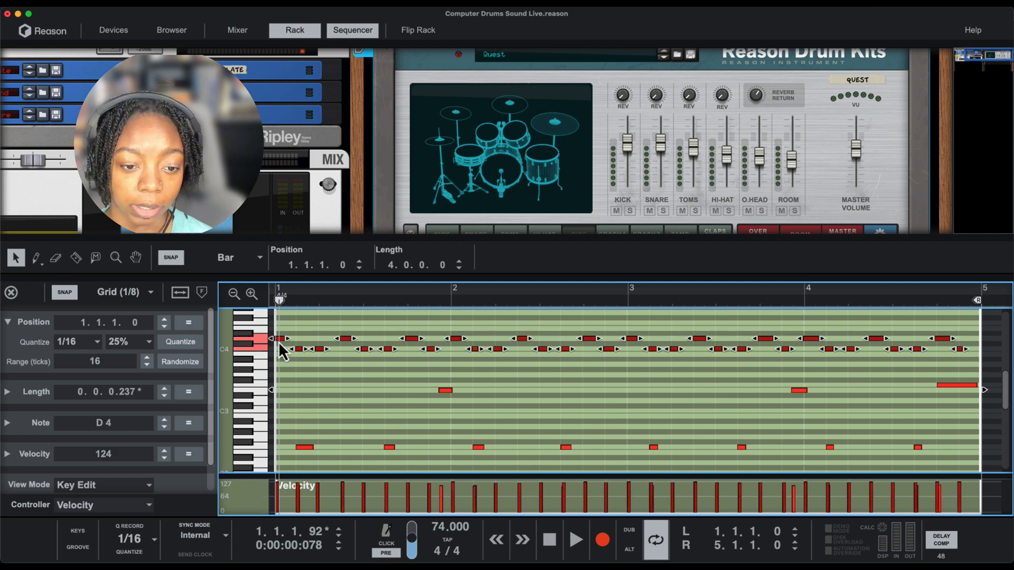
left_click(357, 374)
left_click_drag(327, 347, 980, 348)
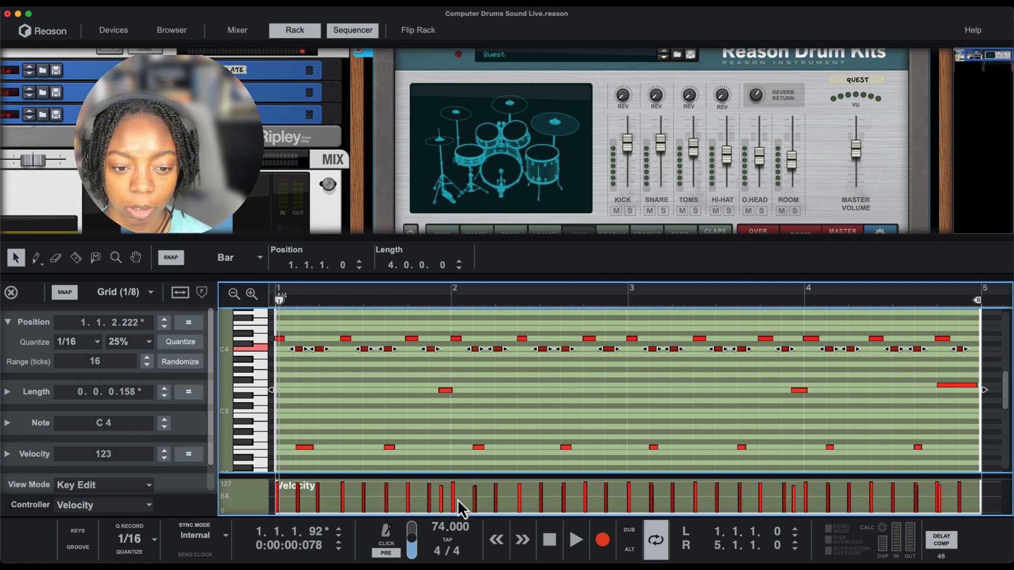
scroll(119, 436, "down", 1)
left_click_drag(115, 445, 104, 484)
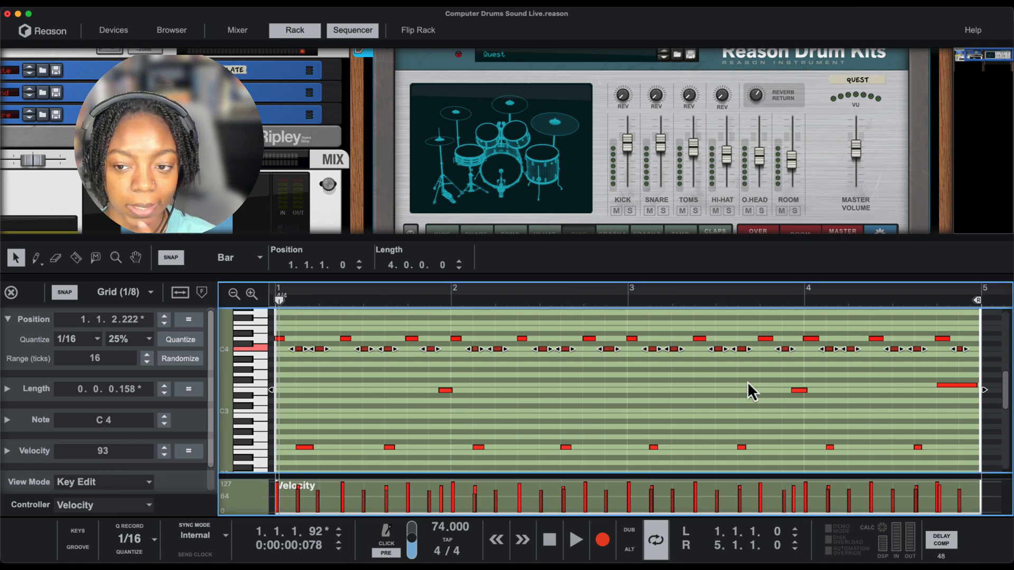
Select all the D4 notes, raise their velocities together until the first has 126, and return the playhead to the loop start.
left_click(259, 338)
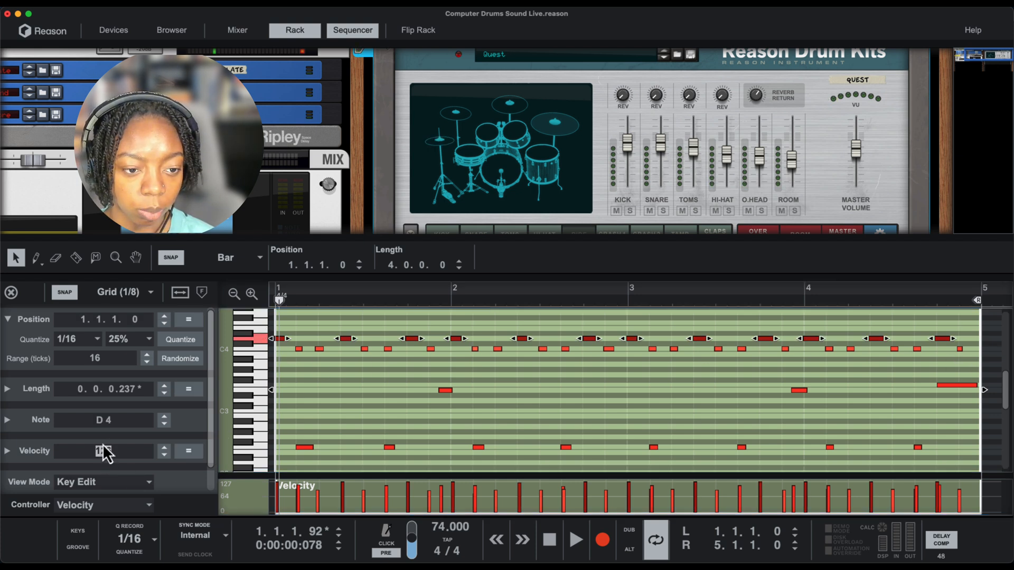
left_click_drag(103, 452, 103, 450)
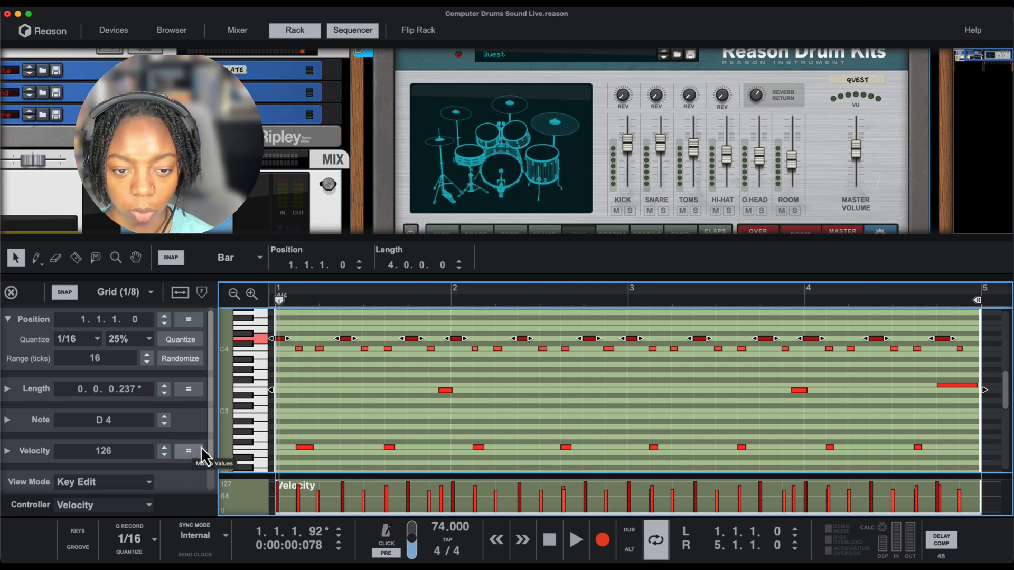
left_click(306, 397)
key("shift+Return")
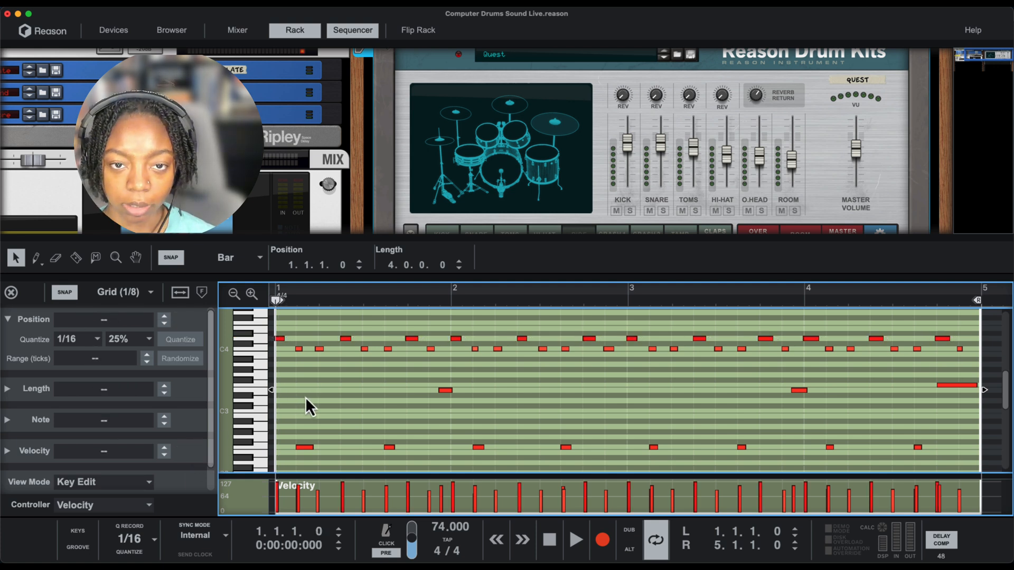
Play back the loop and view the ride's drum settings in Reason Drum Kits.
scroll(550, 162, "up", 2)
scroll(511, 189, "down", 2)
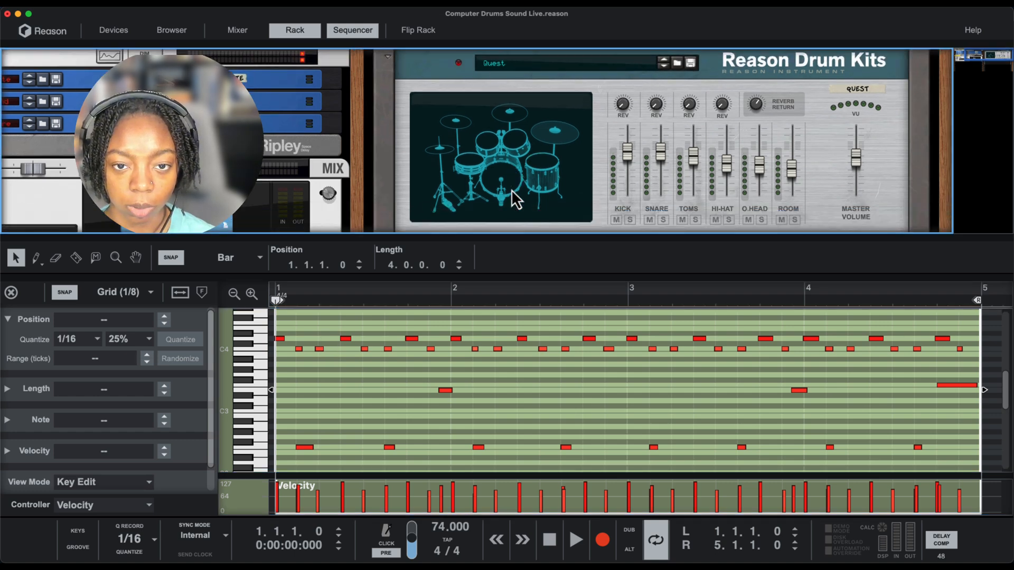
key("space")
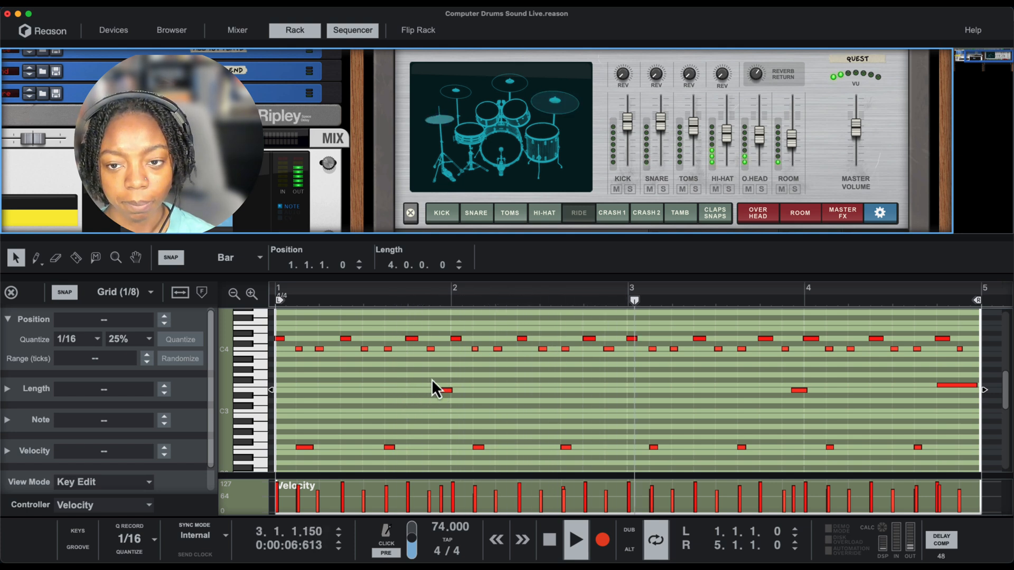
scroll(643, 153, "down", 3)
scroll(642, 158, "down", 5)
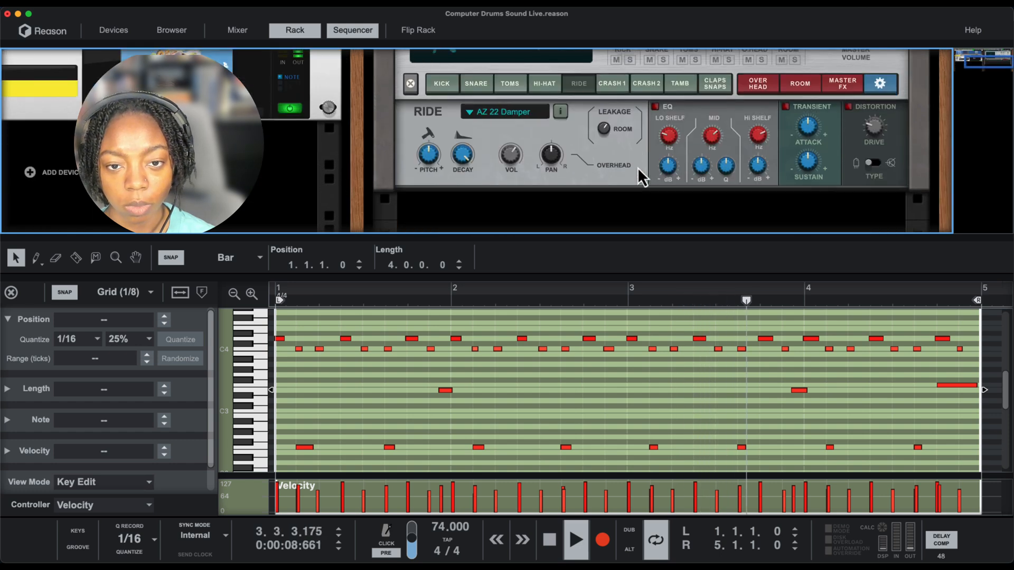
scroll(629, 173, "up", 1)
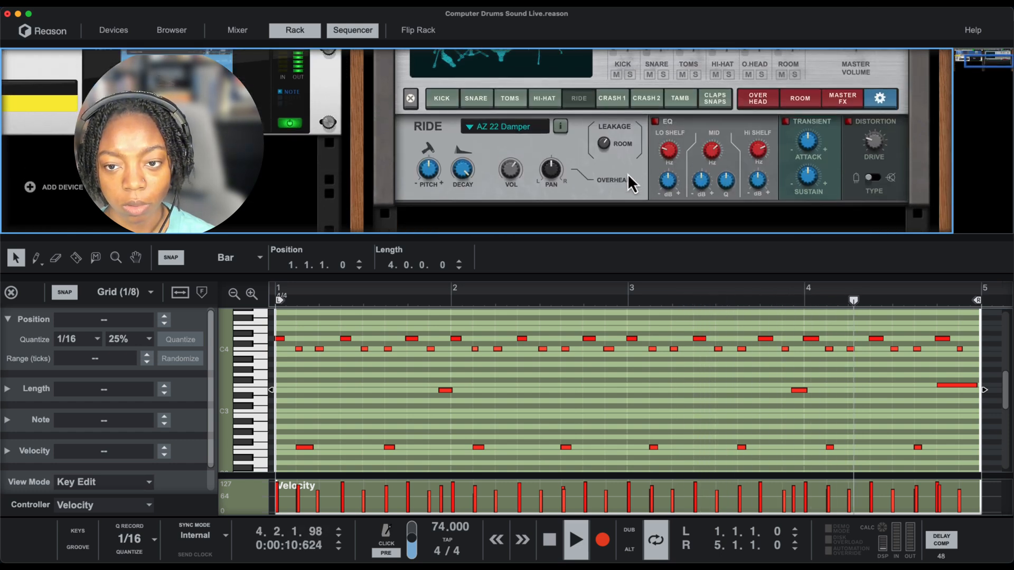
scroll(627, 173, "up", 1)
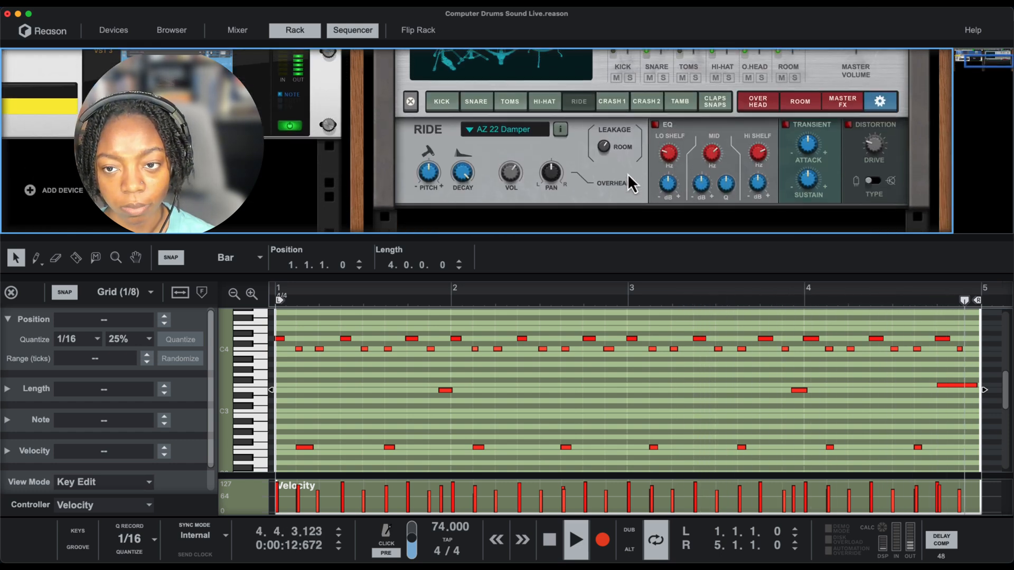
left_click(949, 405)
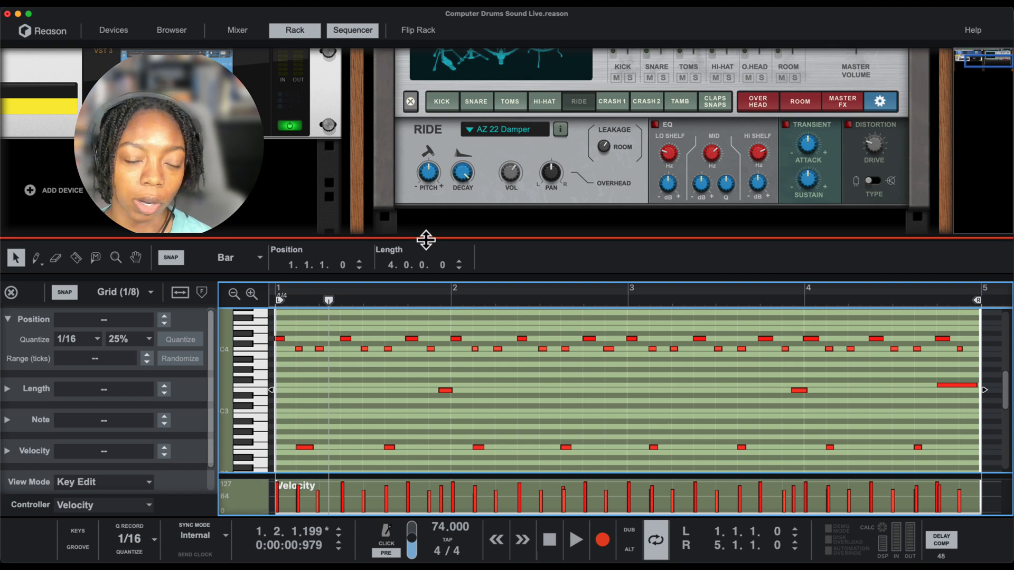
Enlarge the rack area and examine the kick's settings in Reason Drum Kits, including its leakage, EQ and transient controls.
left_click_drag(426, 240, 418, 435)
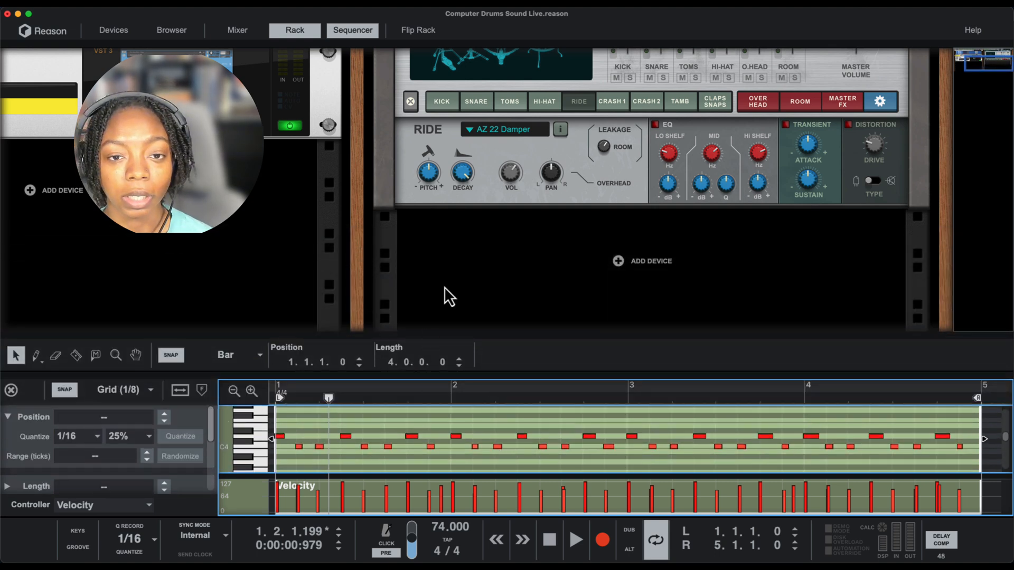
scroll(445, 286, "up", 5)
left_click(436, 267)
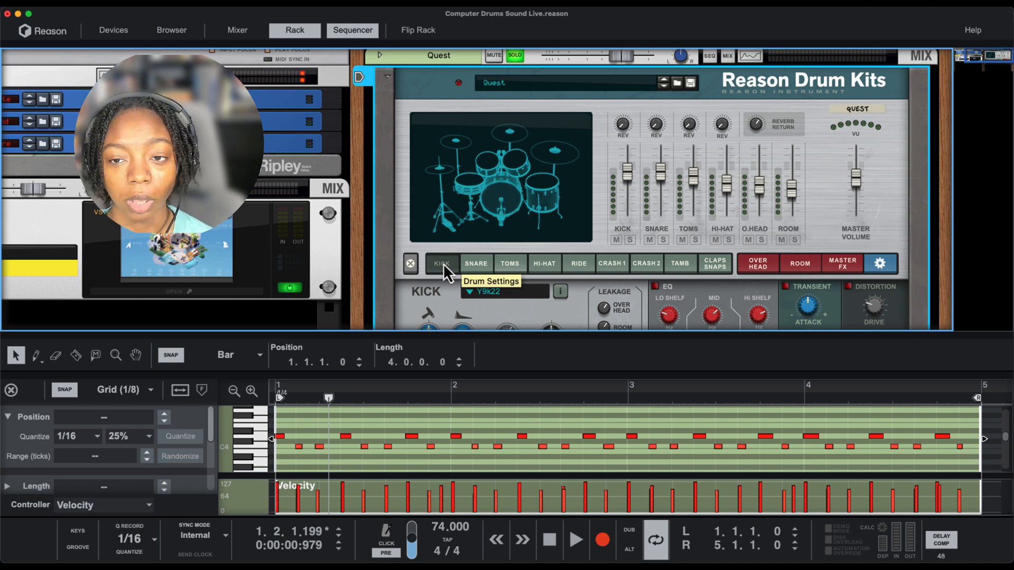
scroll(493, 252, "down", 5)
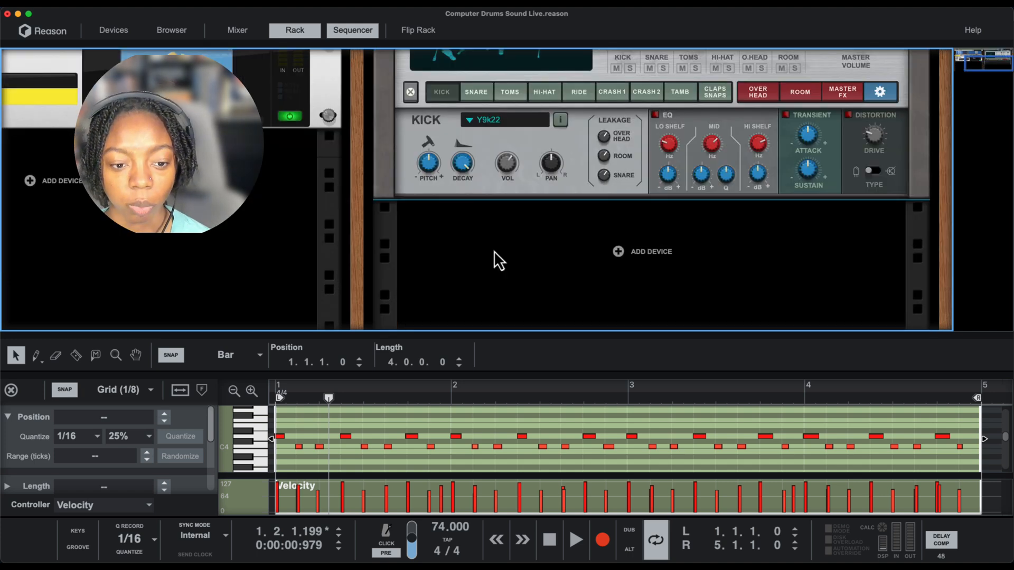
scroll(493, 252, "up", 1)
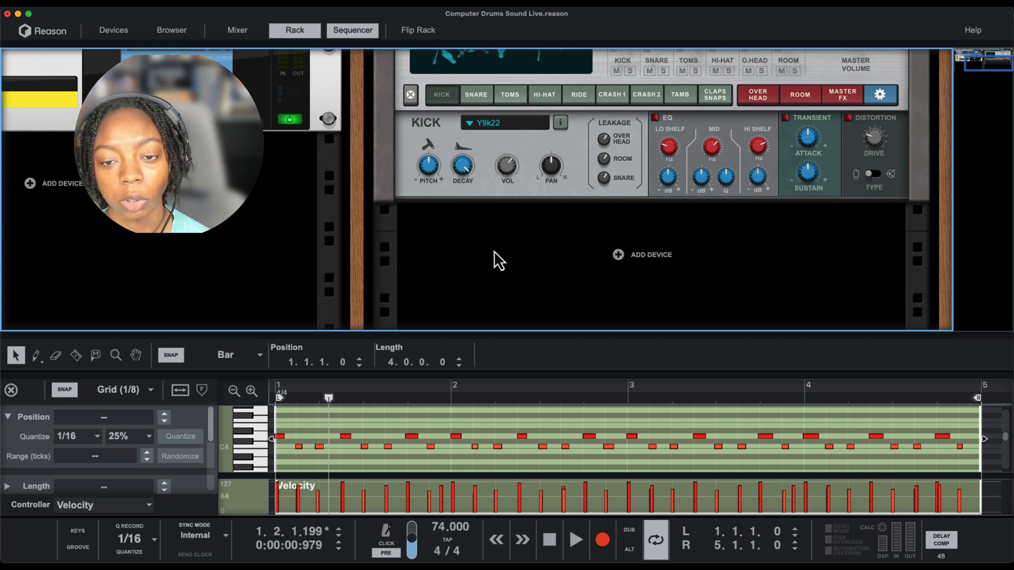
scroll(493, 251, "up", 1)
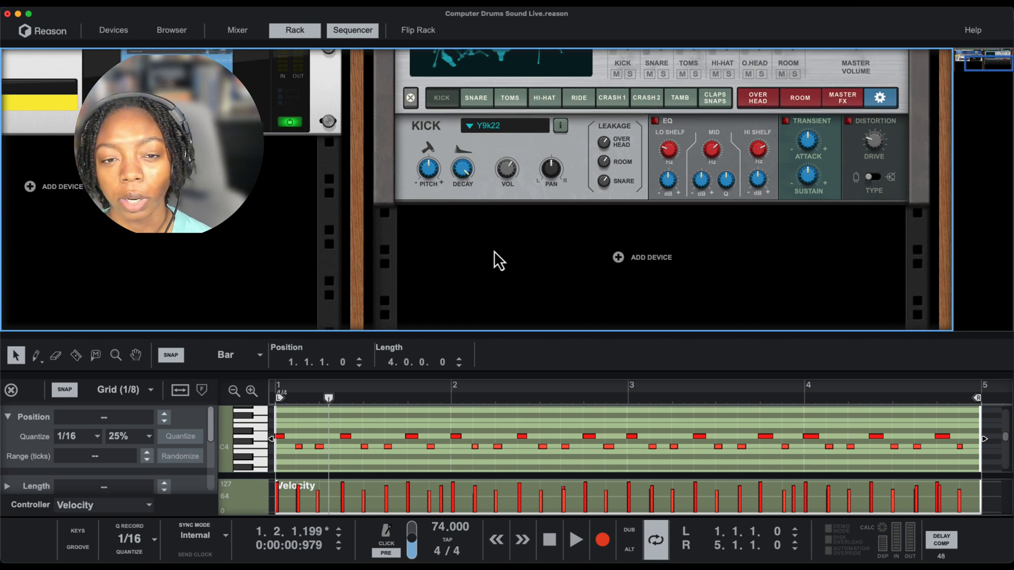
scroll(493, 251, "up", 5)
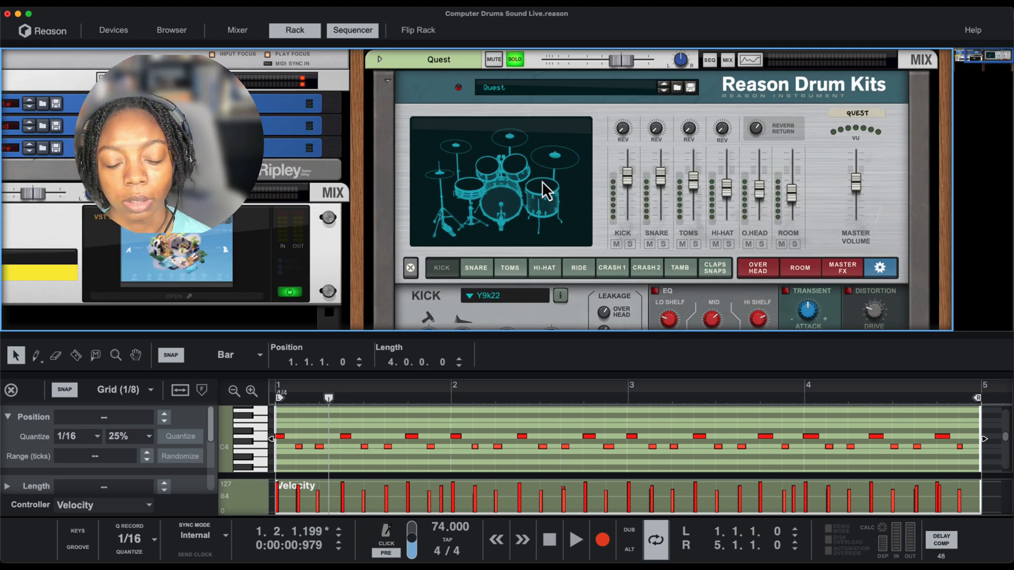
Add a Mimic sampler to the rack and browse samples to the Snare Drums folder of the Reason Drum Supply ReFill.
scroll(543, 181, "down", 5)
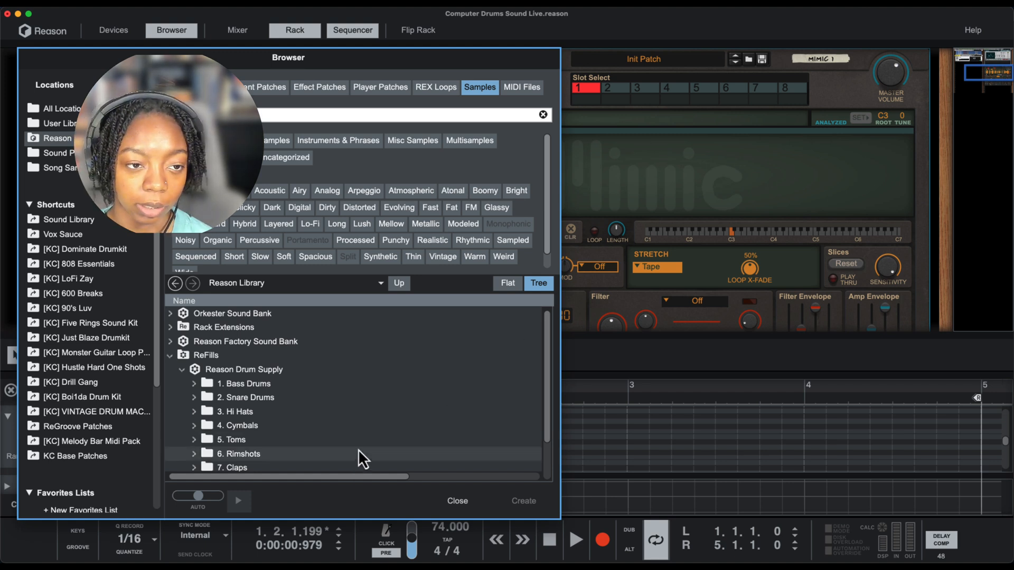
left_click(95, 153)
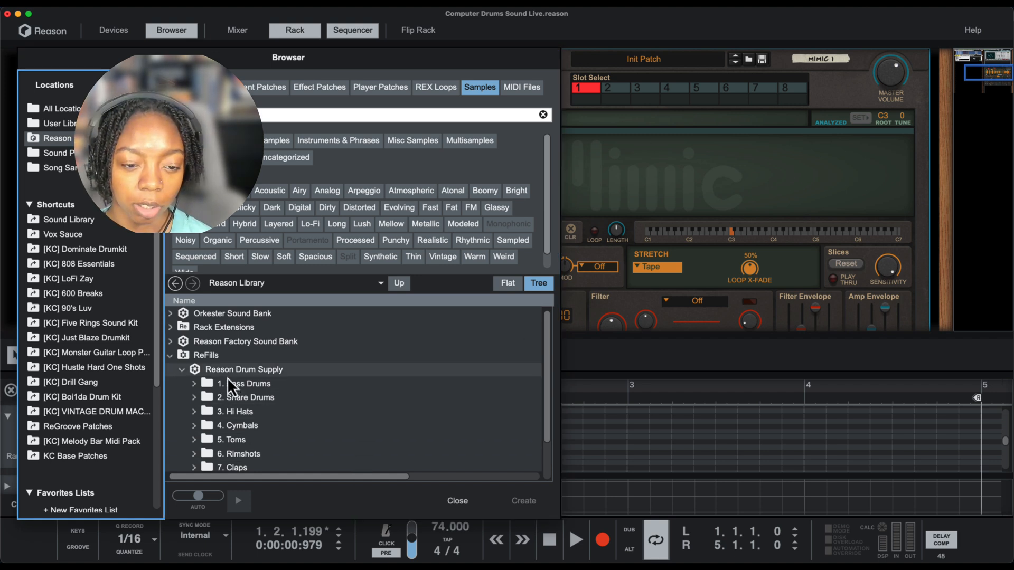
scroll(226, 383, "down", 3)
scroll(226, 383, "down", 1)
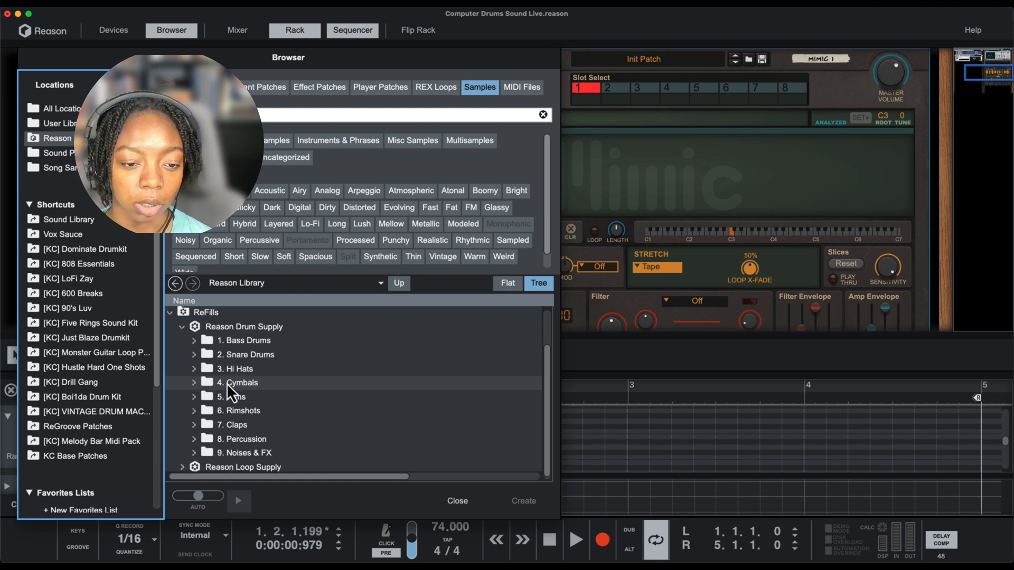
left_click(195, 360)
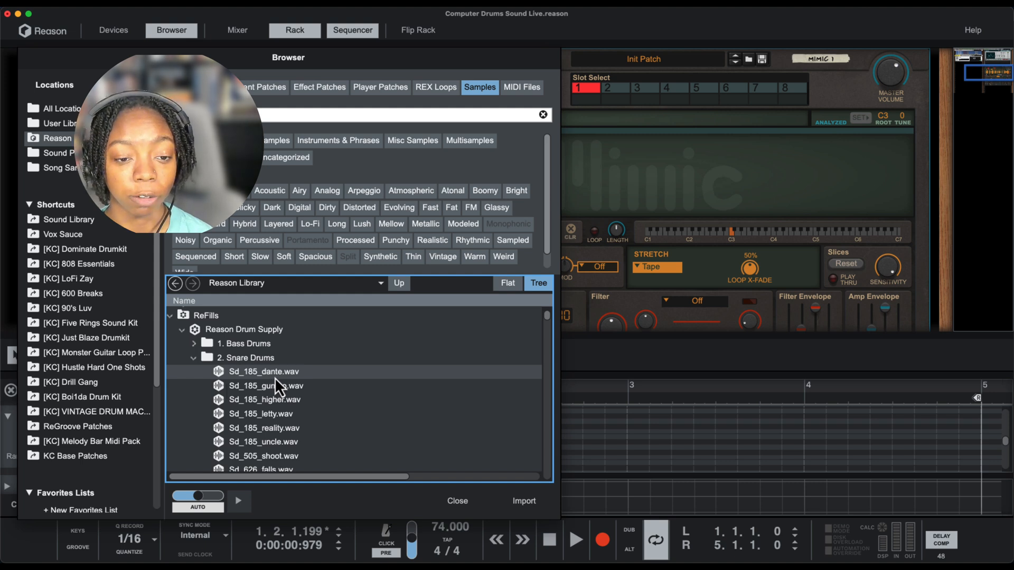
Audition the first snare samples down to Sd_626_radical.wav, and collapse the Snare Drums folder.
key("Down")
key("Down")
key("Down")
key("Down")
key("Down")
key("Down")
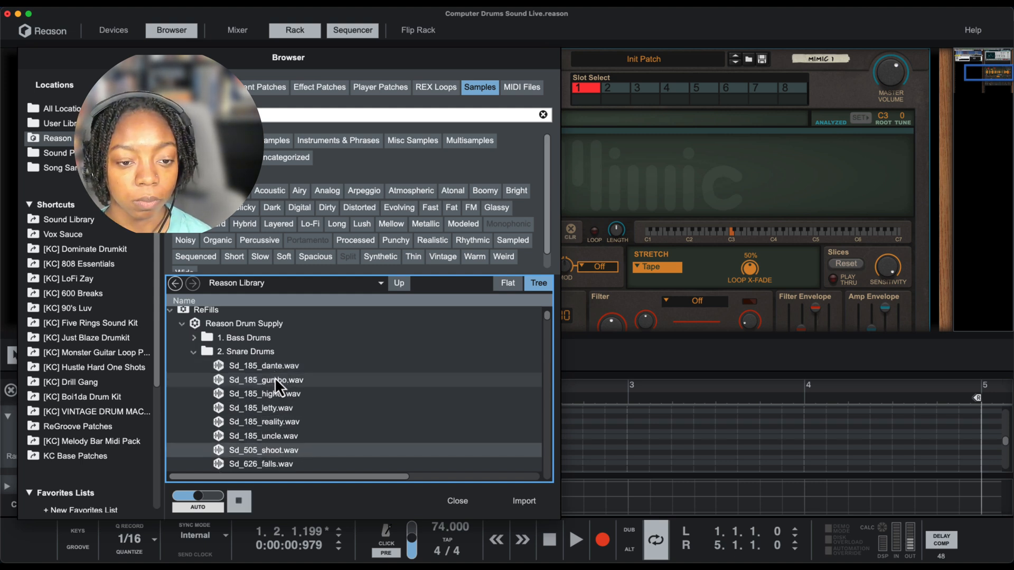
scroll(205, 350, "down", 3)
key("Down")
key("Down")
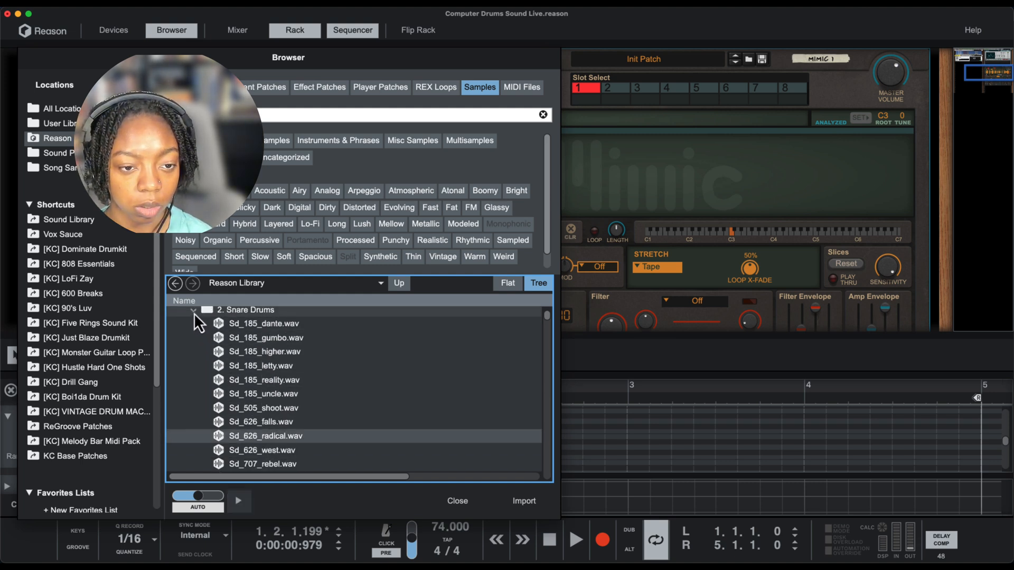
left_click(193, 311)
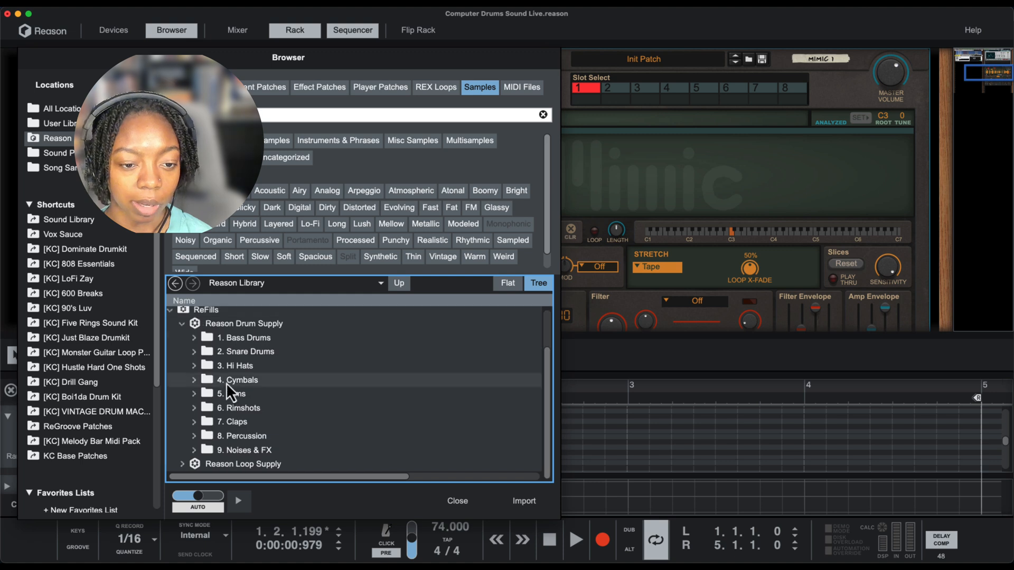
Load Rim_505_now.wav from the Rimshots folder into slot 1 of Mimic and close the sample browser.
left_click(195, 409)
scroll(309, 395, "down", 6)
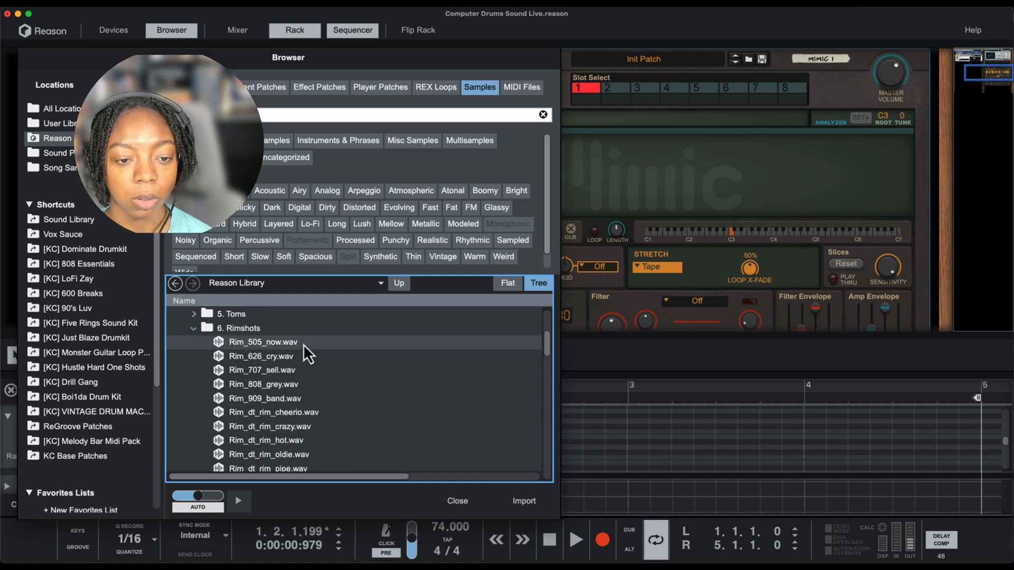
left_click_drag(296, 344, 754, 188)
left_click(457, 500)
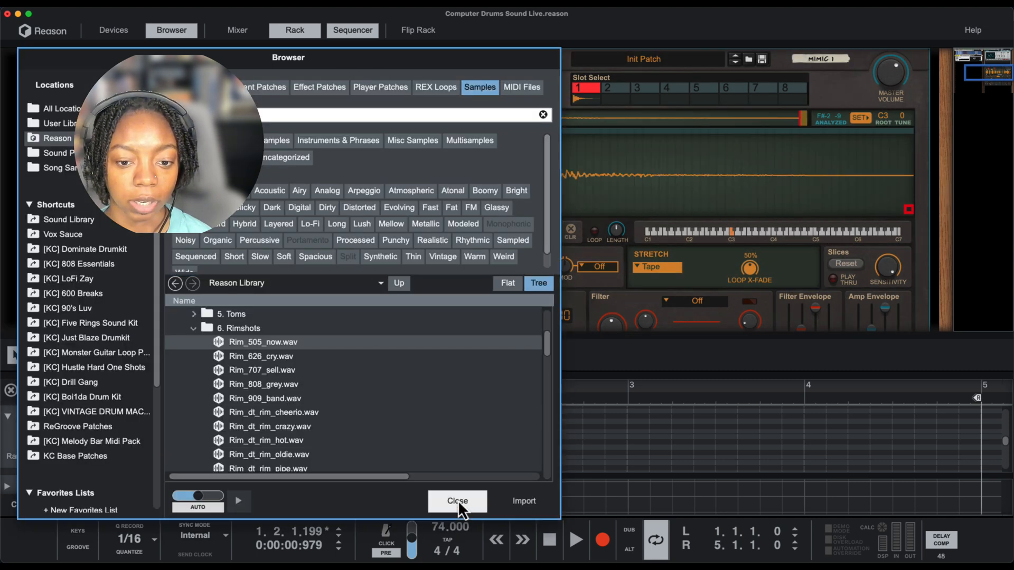
Rename the new Mimic sampler to Rim and look over its controls in the enlarged rack.
key("F7")
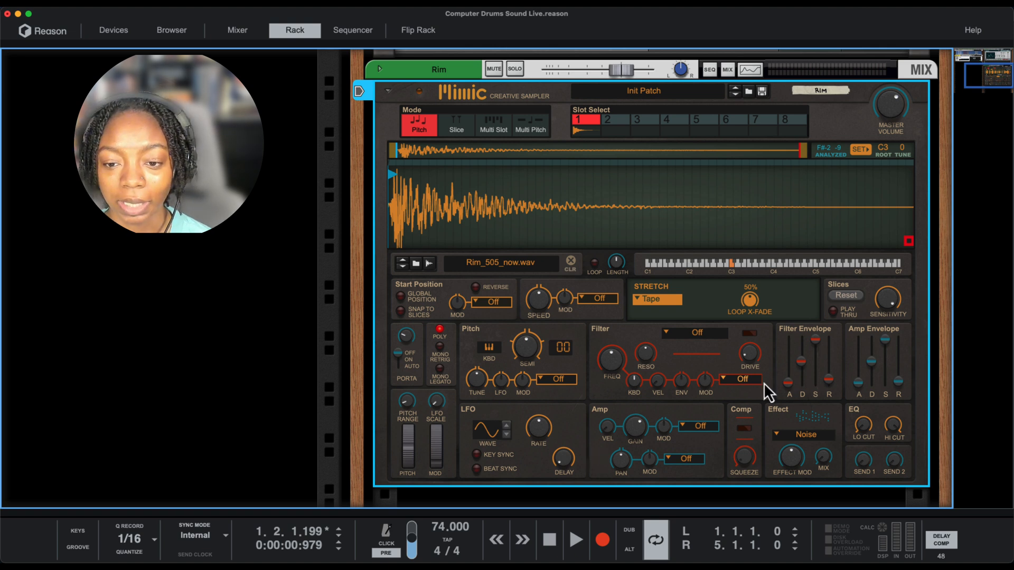
left_click_drag(610, 431, 679, 274)
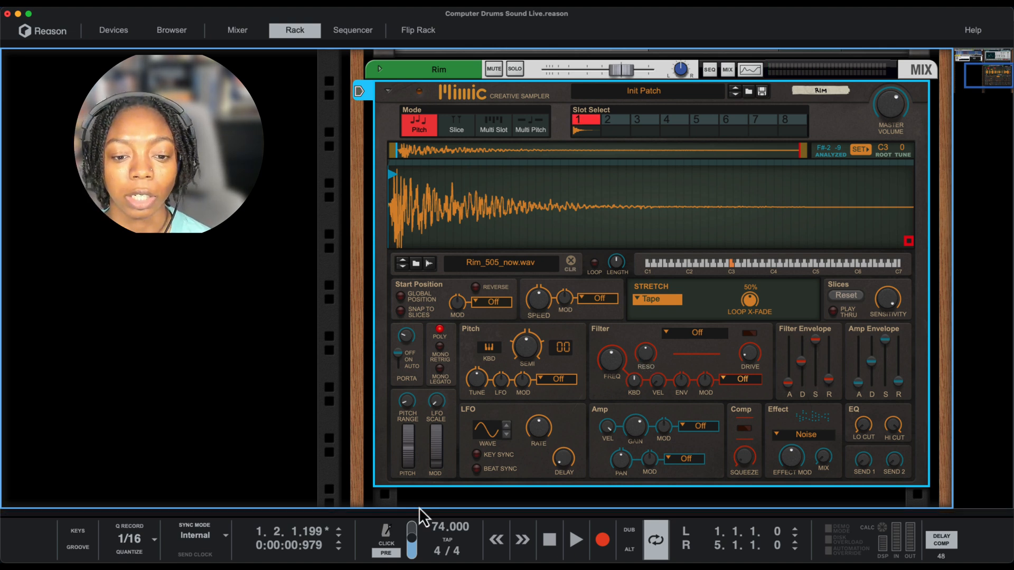
Record a four-bar rim part on the Rim track, starting from bar 1.
left_click_drag(417, 512, 451, 28)
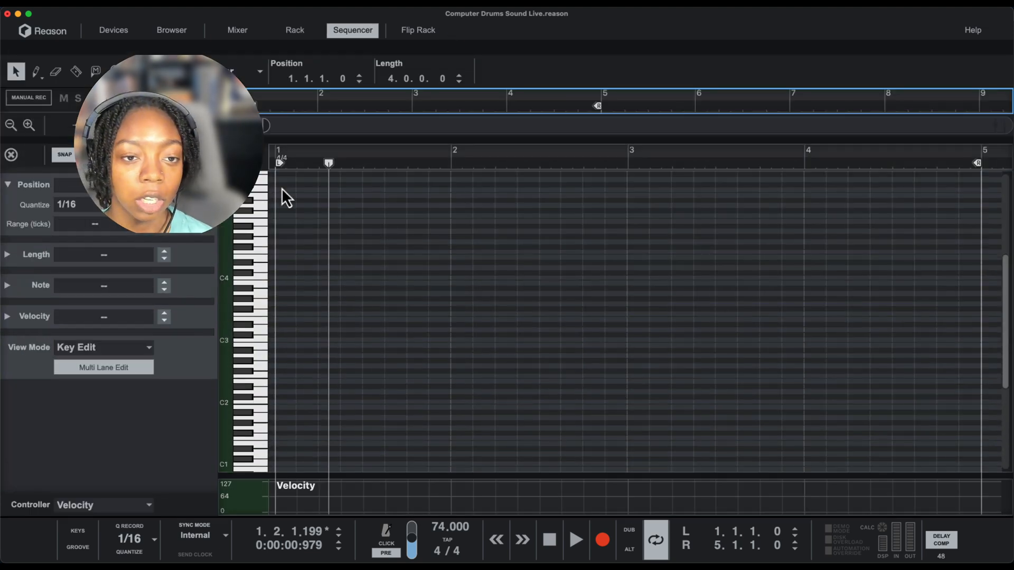
left_click(11, 155)
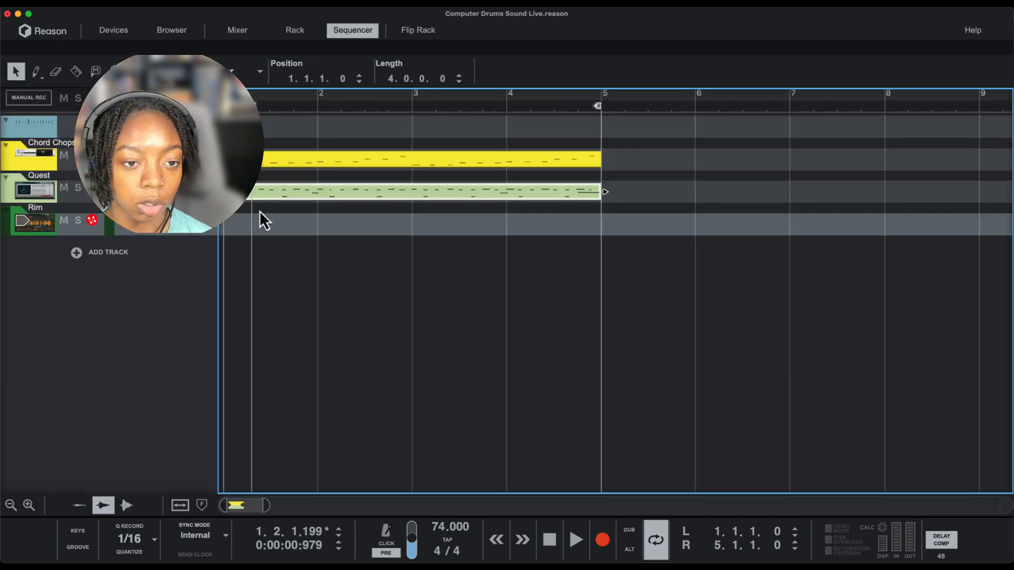
key("shift+Return")
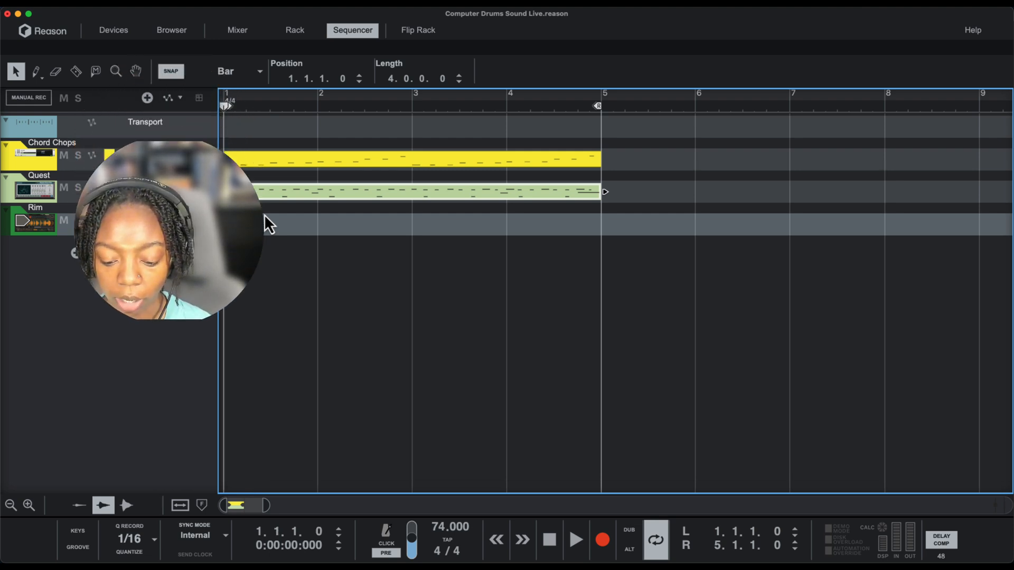
key("super+Return")
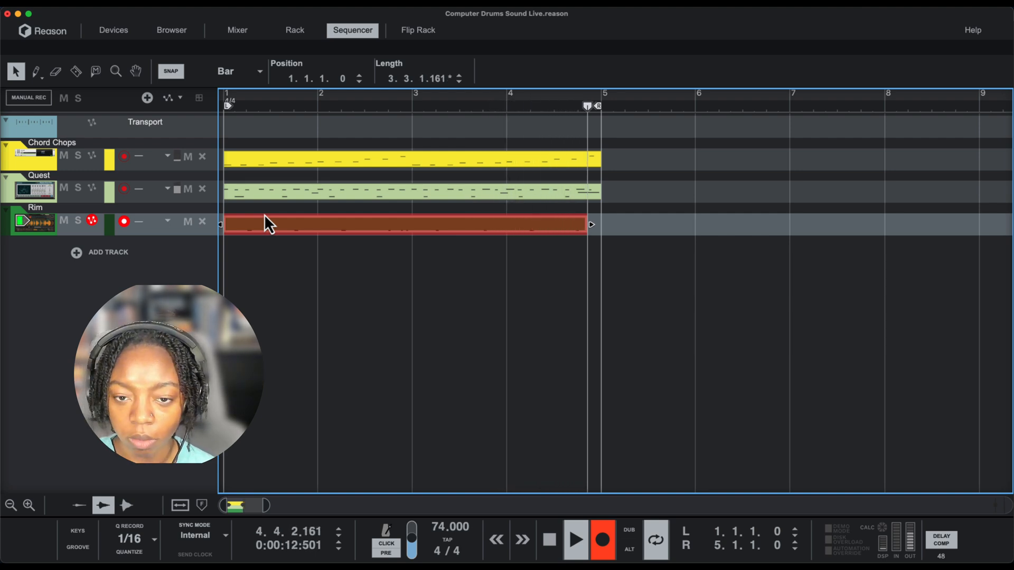
key("super+Return")
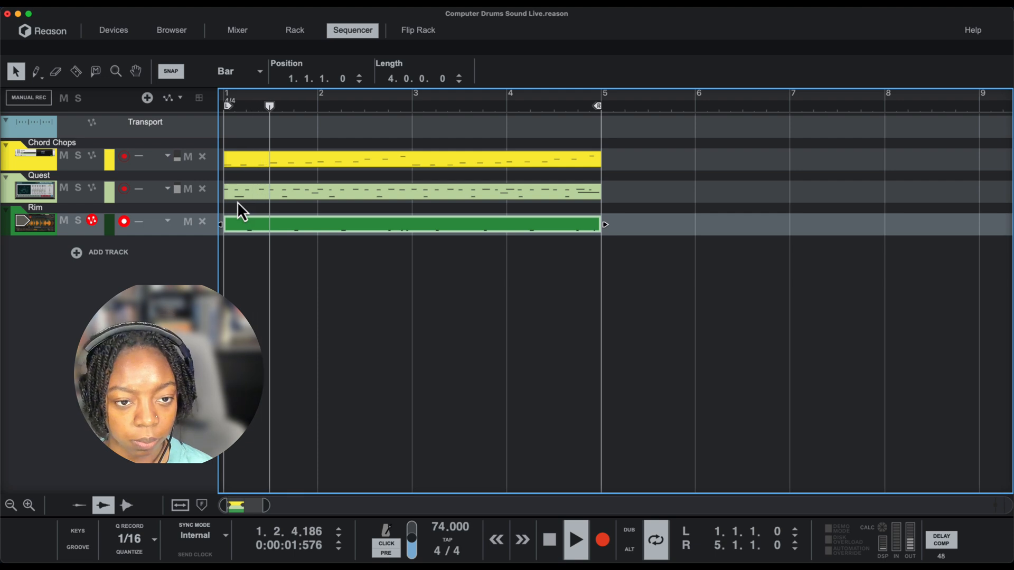
Open the Rim clip, turn off snapping and move the note near beat 3.4.1 slightly earlier to 3.4.1.16.
double_click(274, 227)
scroll(348, 333, "down", 3)
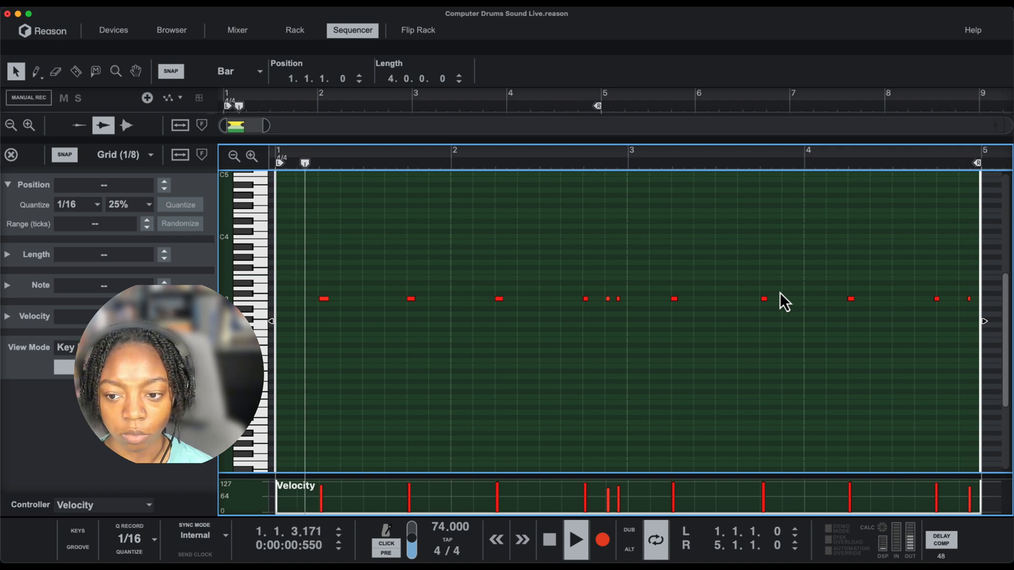
key("space")
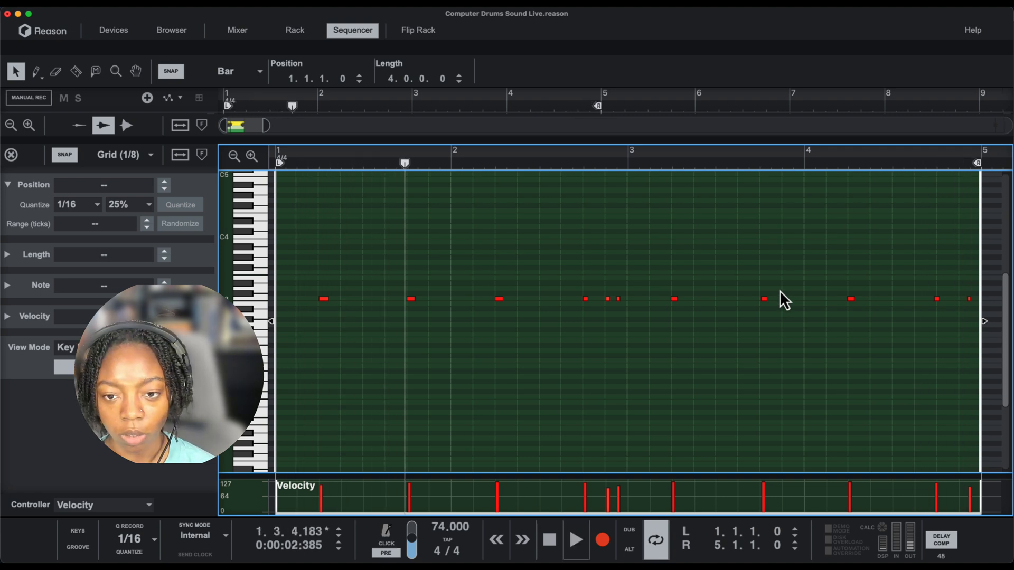
left_click_drag(779, 290, 742, 361)
scroll(730, 339, "up", 1)
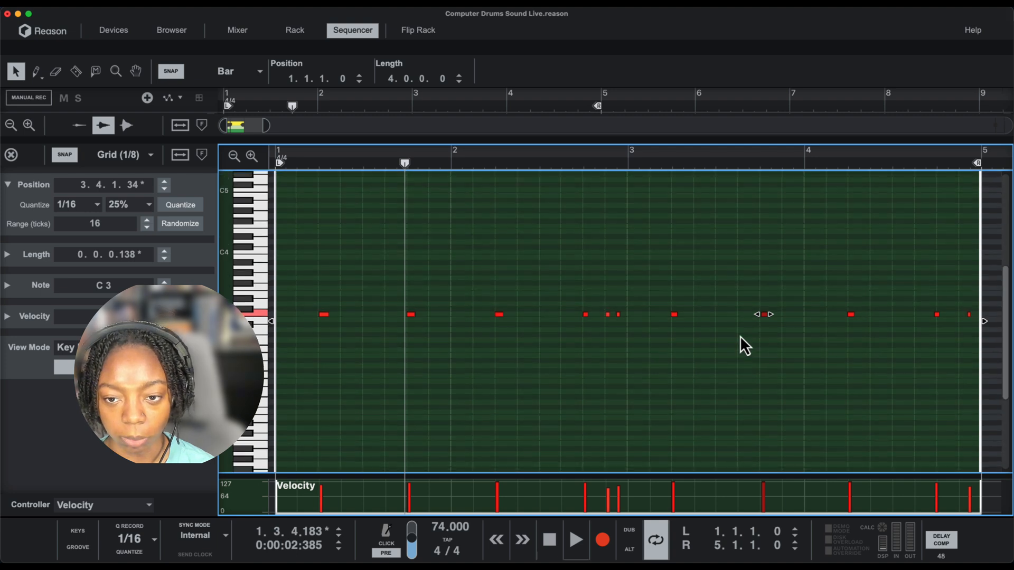
scroll(739, 335, "up", 5)
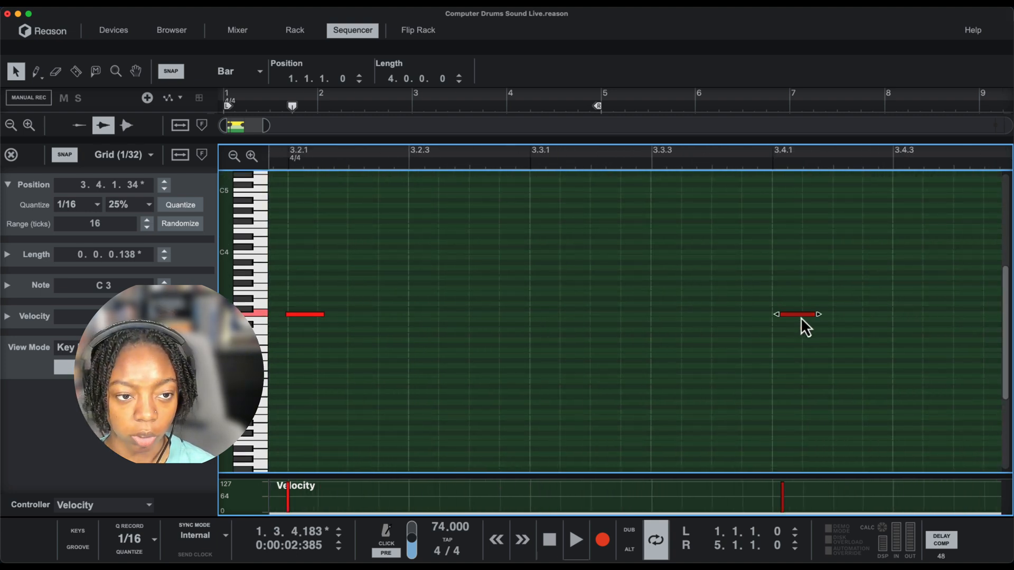
left_click(72, 155)
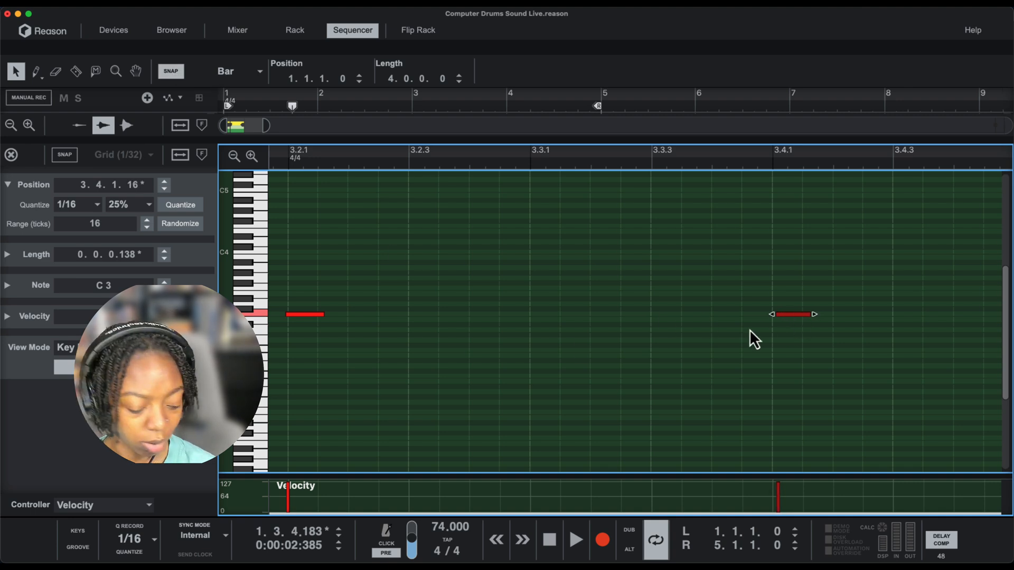
Lower the velocity of the last rim note in bar 4 to 78.
scroll(708, 357, "right", 10)
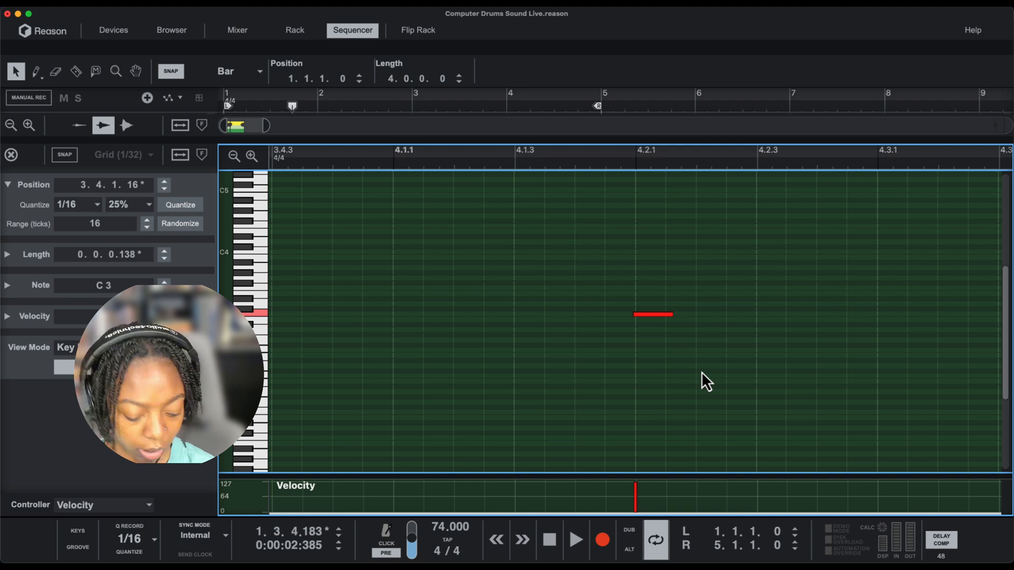
key("g")
key("g")
key("g")
key("g")
key("g")
key("g")
key("g")
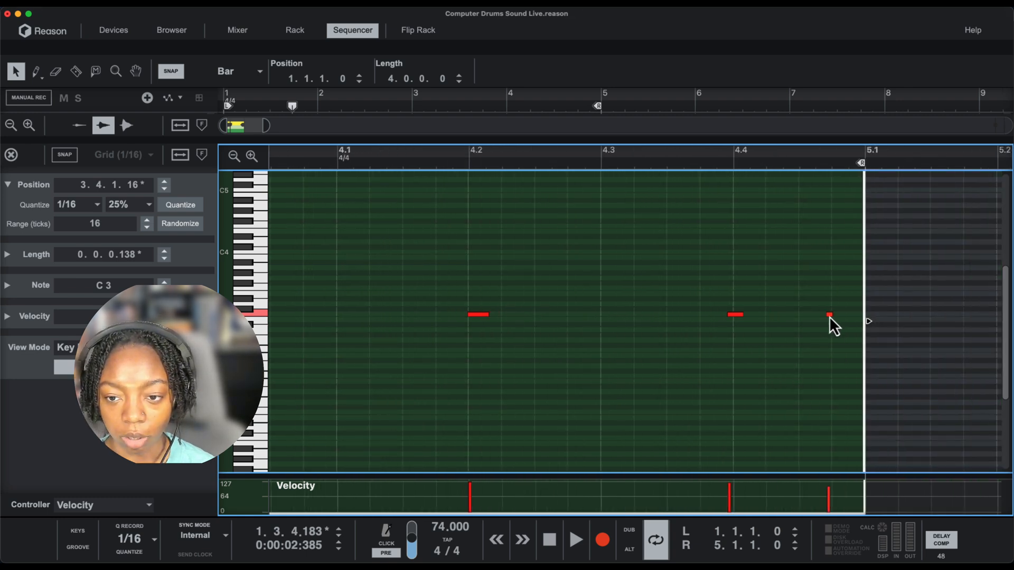
key("h")
key("h")
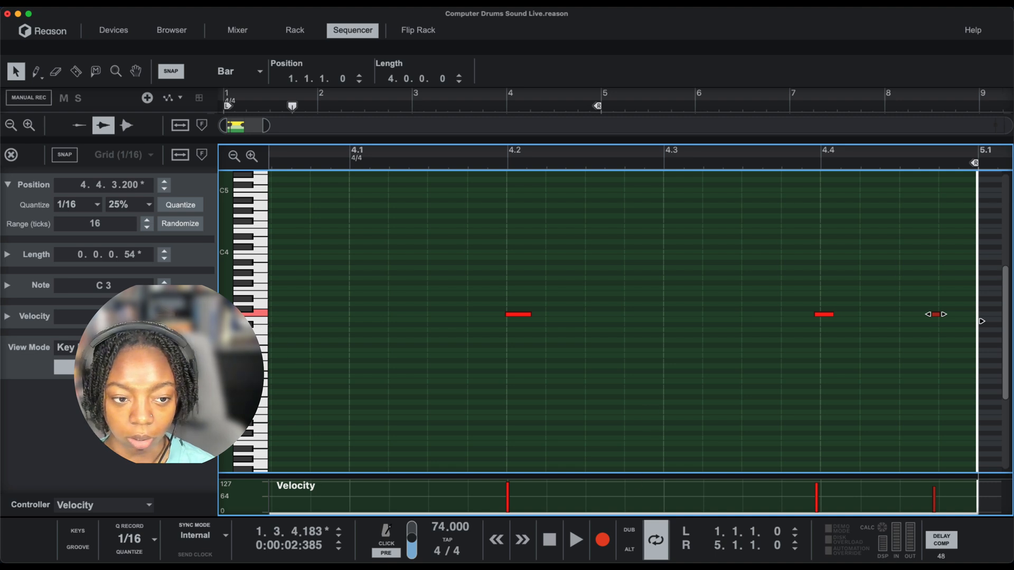
key("Return")
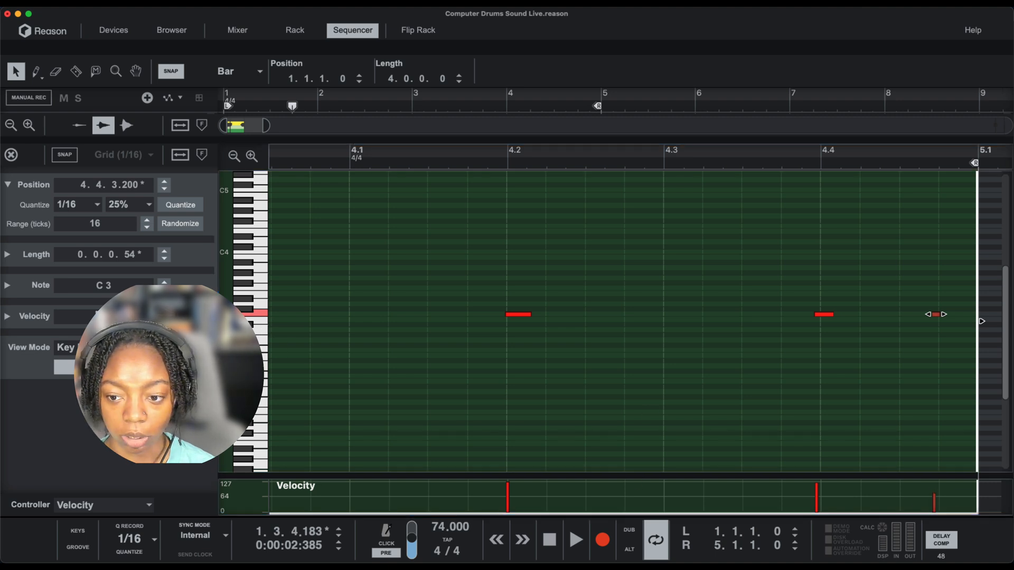
Play back the looped rim part together with the chords and drum kit to check its timing.
left_click(694, 281)
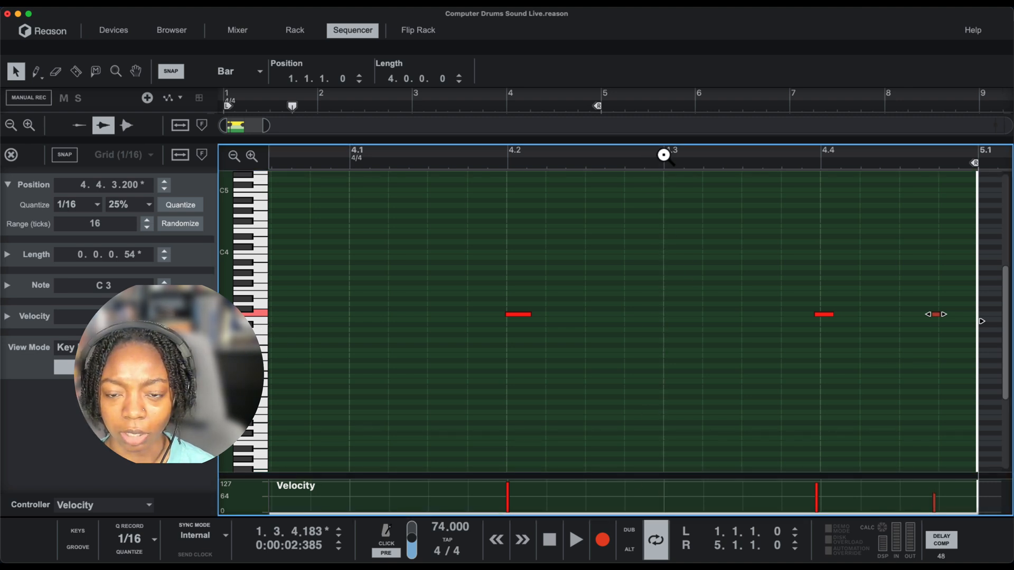
left_click(660, 185)
key("space")
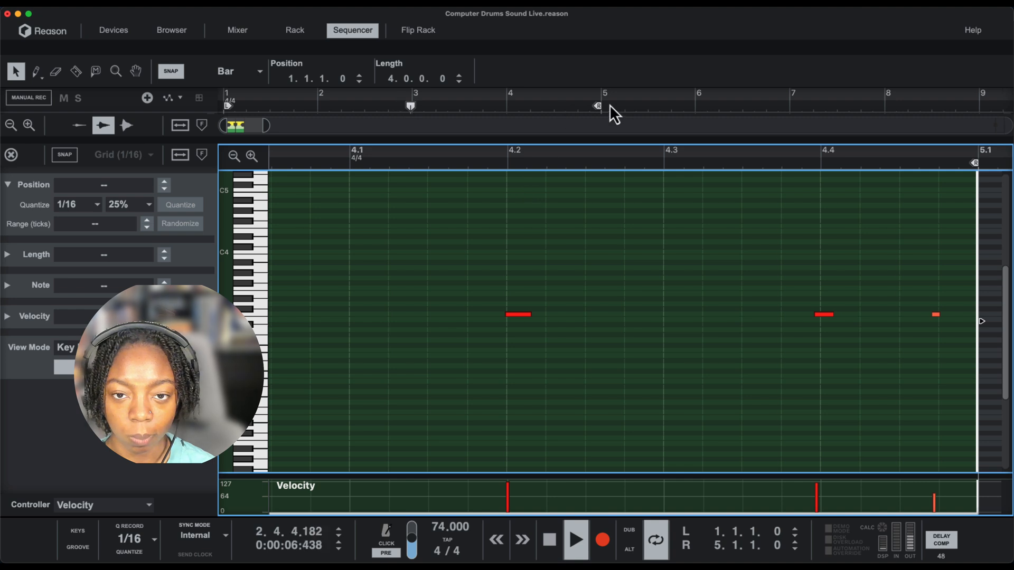
left_click(526, 103)
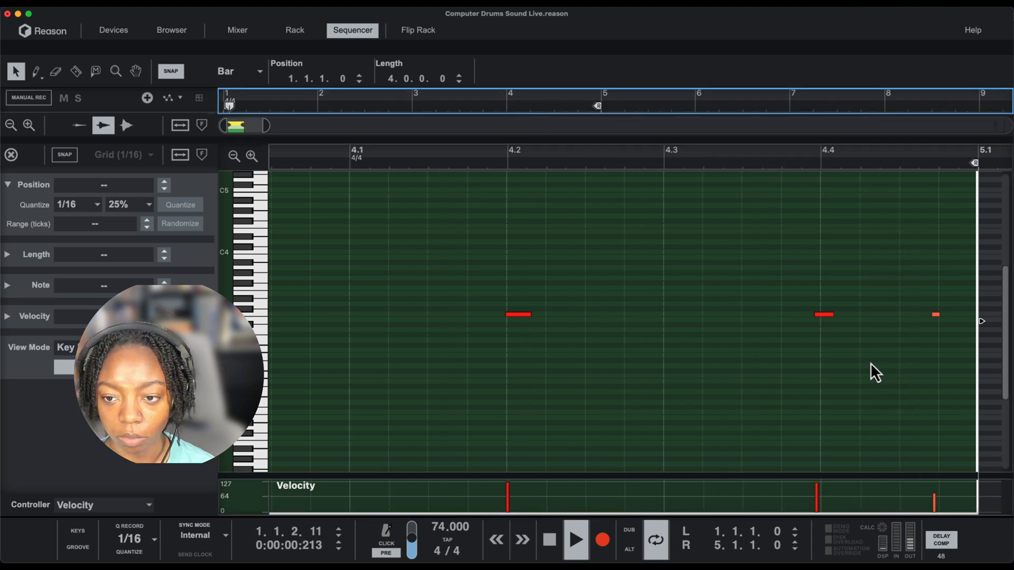
Shift the last two rim notes of bar 4 slightly later, placing the final one at 4.4.3.232, and play the loop.
left_click_drag(937, 305, 811, 360)
key("space")
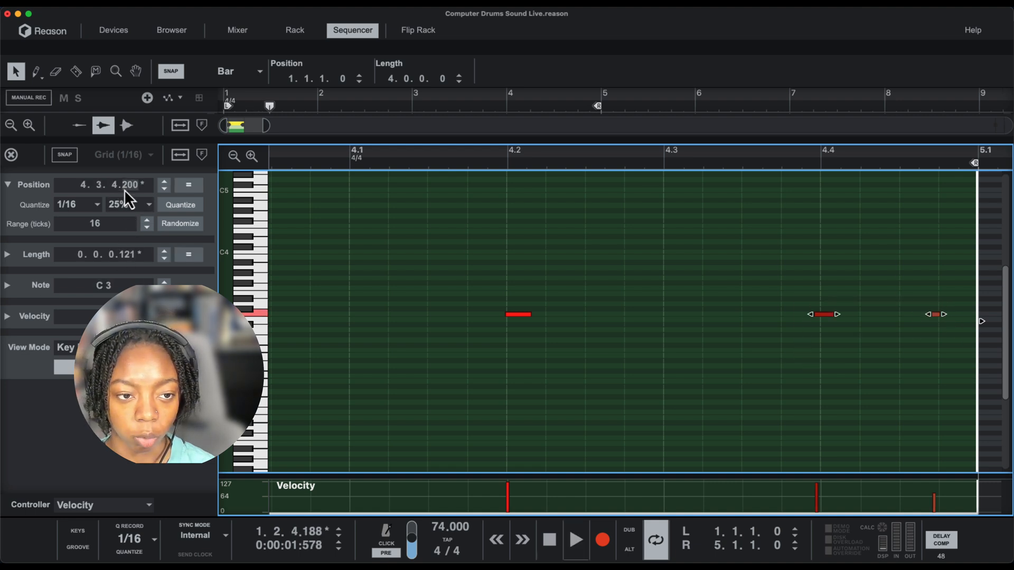
left_click_drag(124, 188, 126, 163)
key("space")
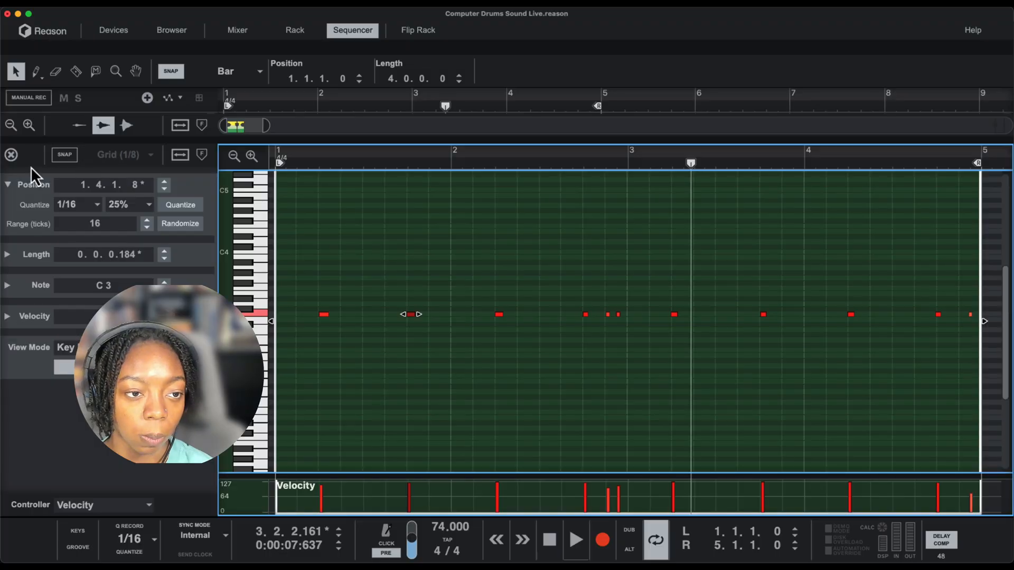
Close the clip editor and review the Reason Drum Kits and Rim devices in the full-size rack.
left_click(11, 155)
key("F6")
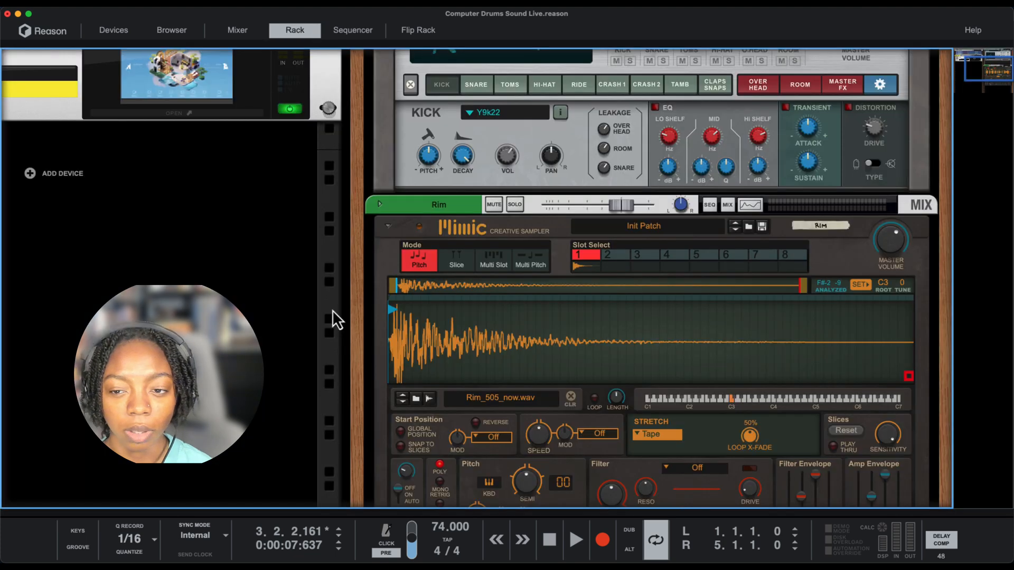
scroll(470, 261, "up", 5)
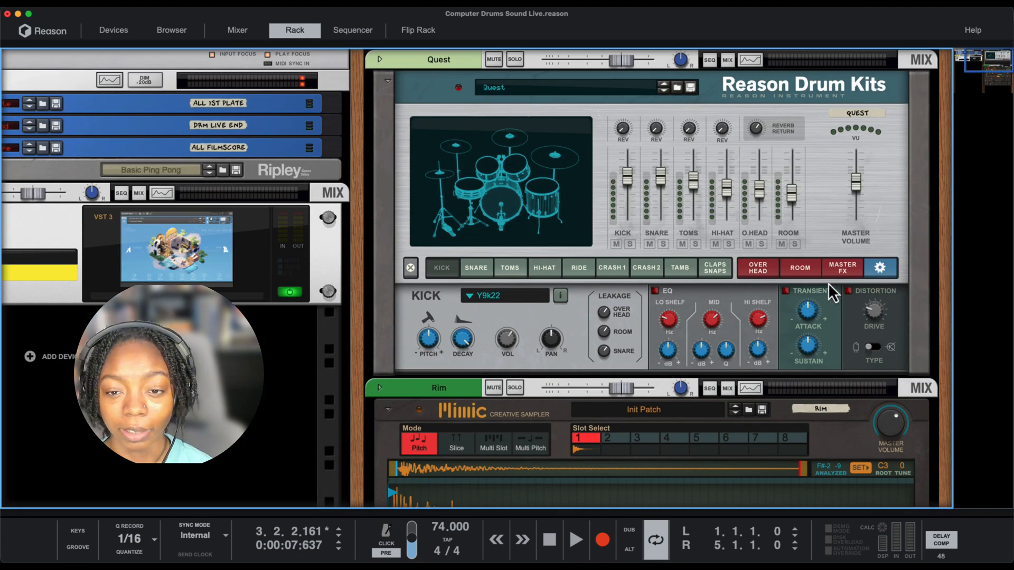
scroll(568, 331, "down", 1)
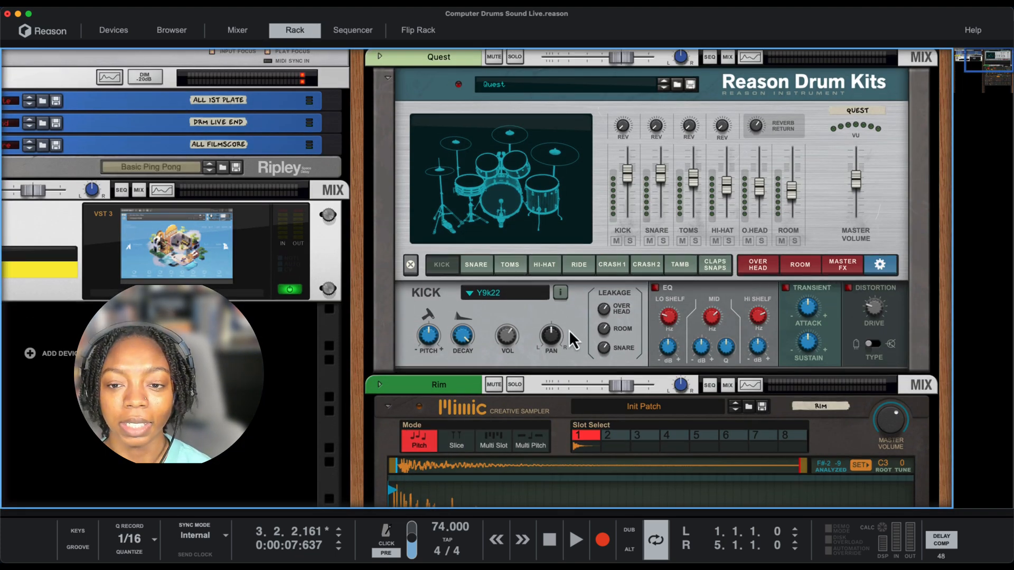
scroll(569, 331, "down", 2)
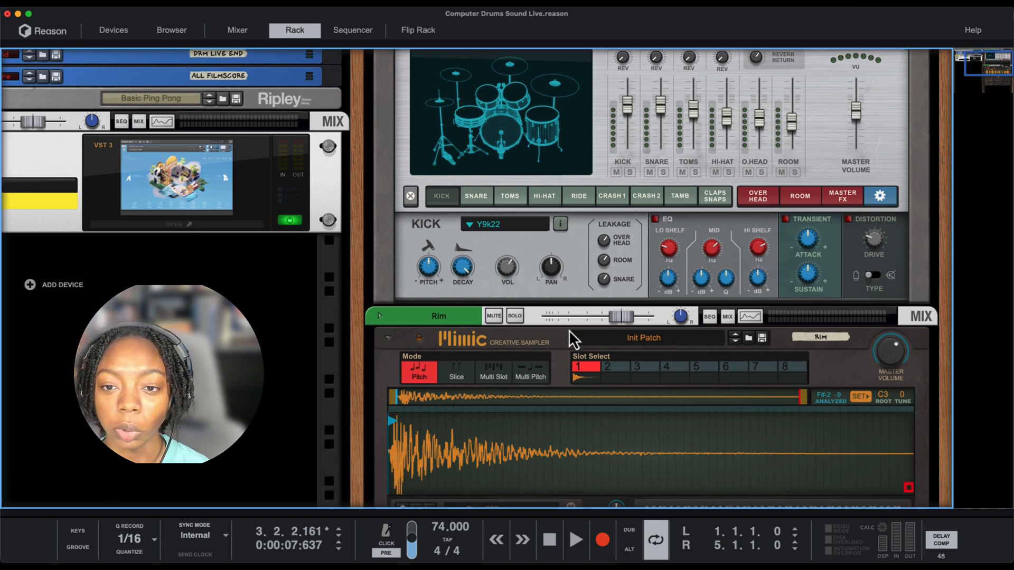
Load just blaze cyrax kick.WAV from the [KC] Just Blaze Drumkit folder into slot 1 of a second Mimic.
scroll(569, 330, "down", 10)
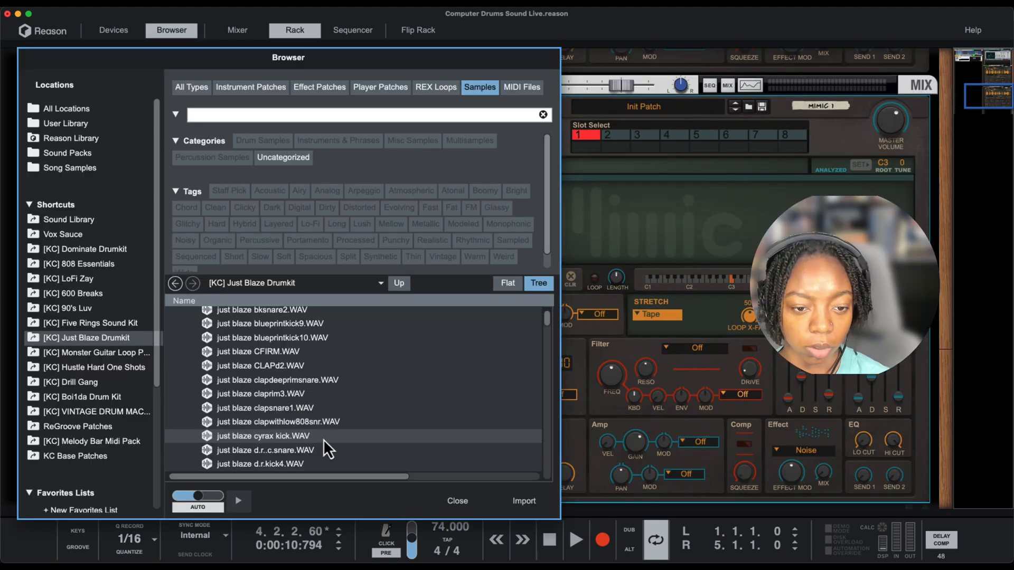
double_click(323, 436)
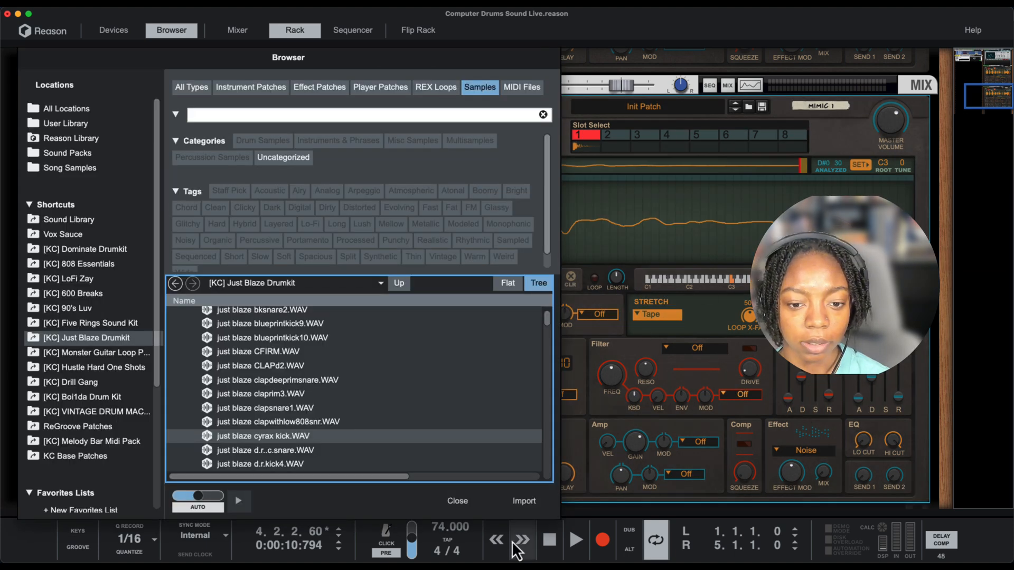
left_click(455, 501)
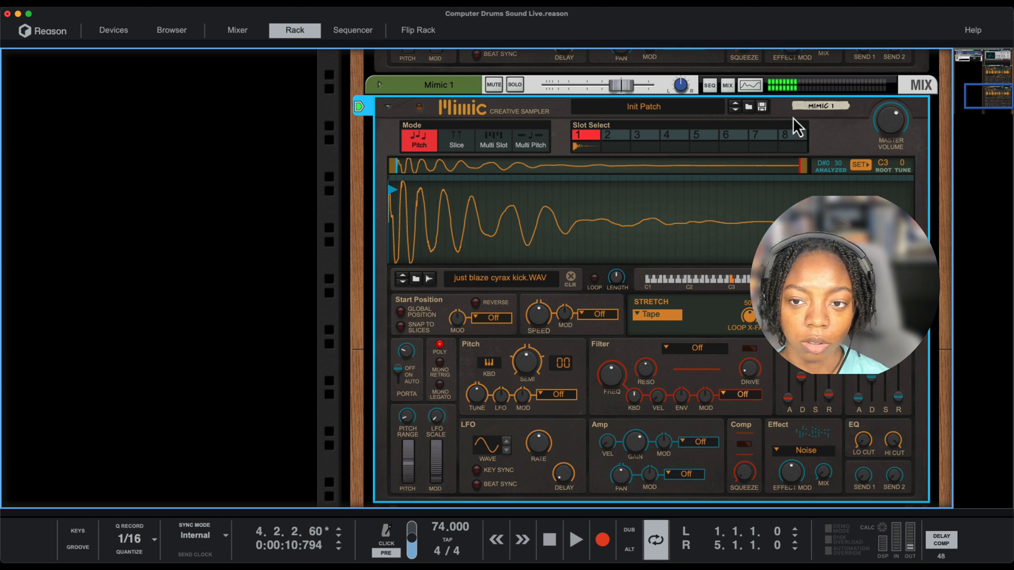
Rename the second Mimic sampler to Kick.
double_click(826, 107)
type("Kic")
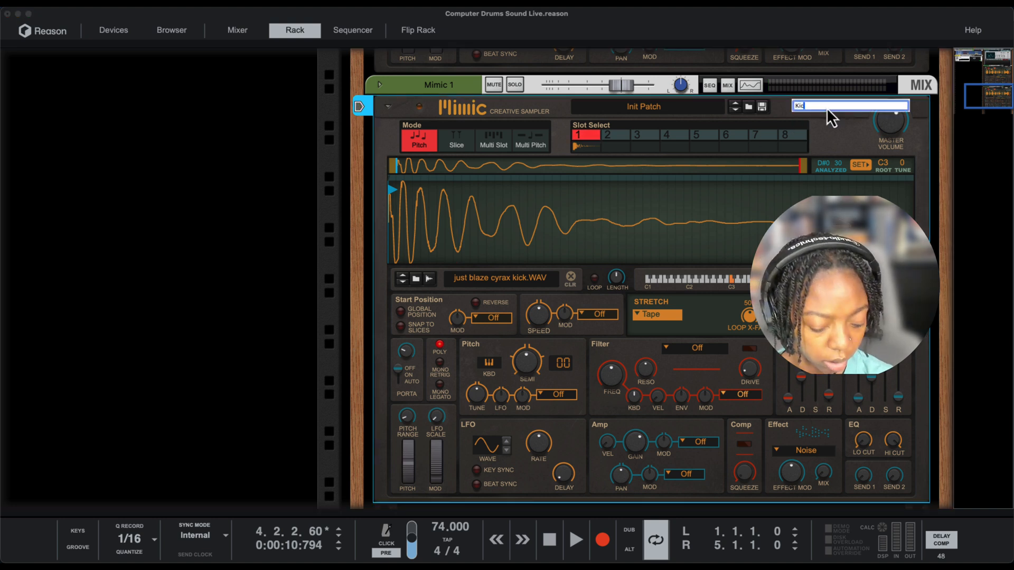
type("k")
key("Return")
Record a four-bar kick part on the Kick track from bar 1 and stop playback.
scroll(651, 283, "down", 1)
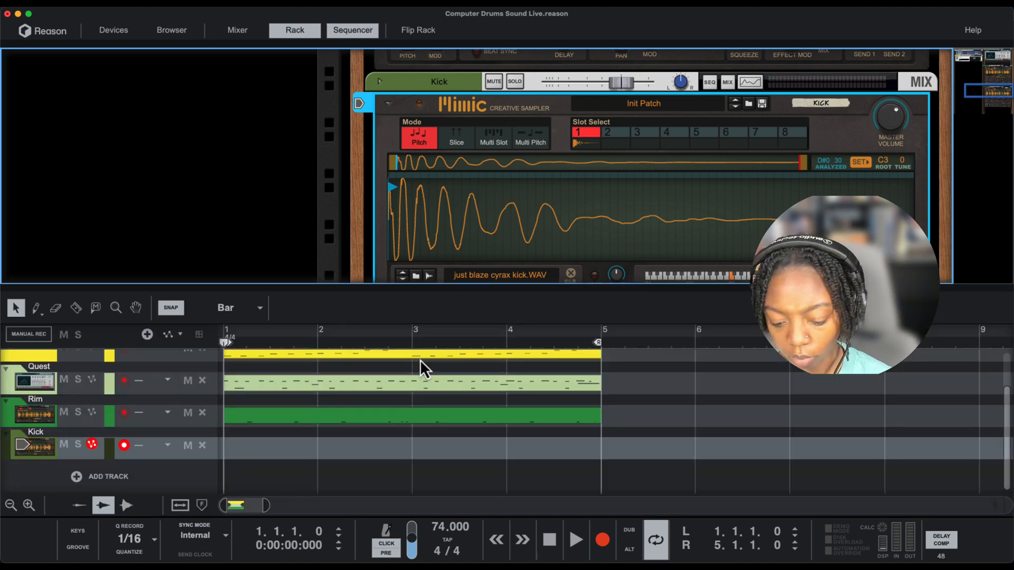
key("super+Return")
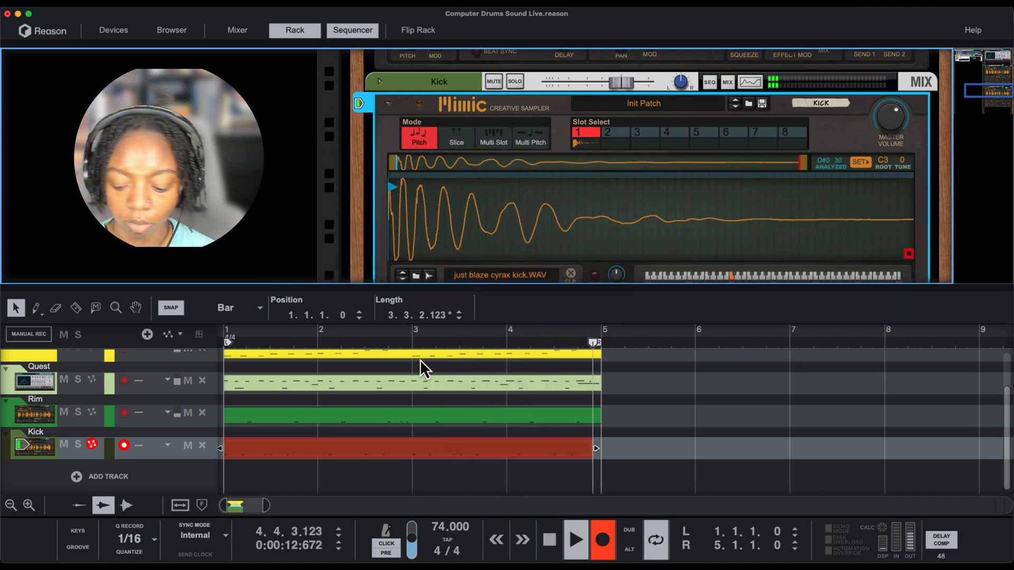
key("space")
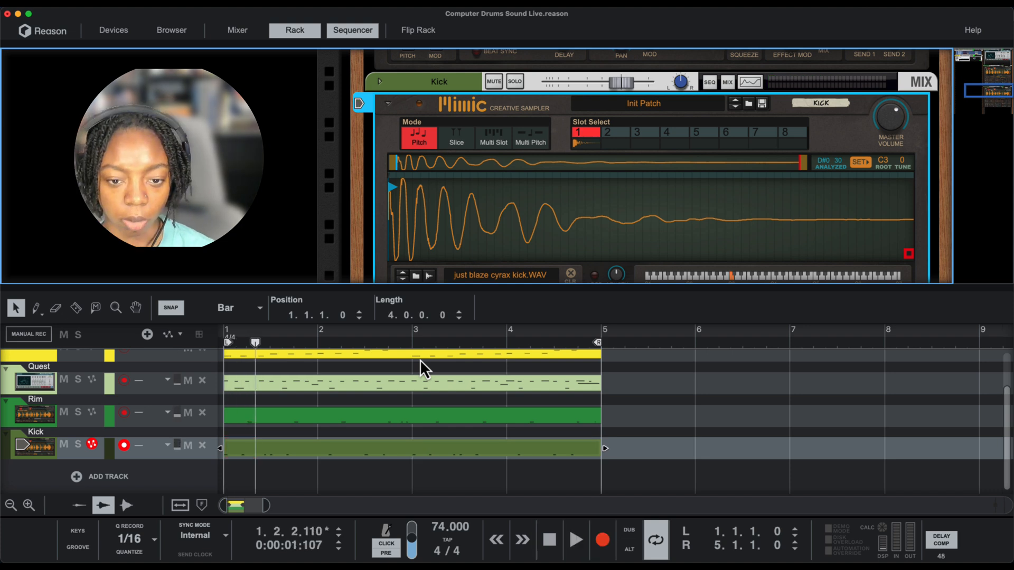
Reopen the Rim clip, select its last note and examine the note's position and velocity settings.
double_click(569, 421)
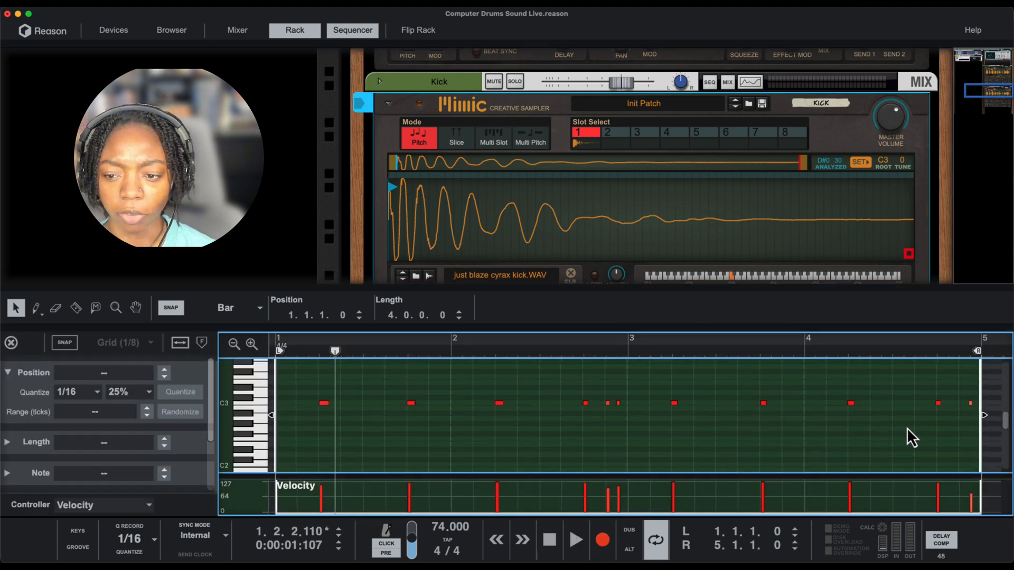
left_click_drag(966, 425, 966, 426)
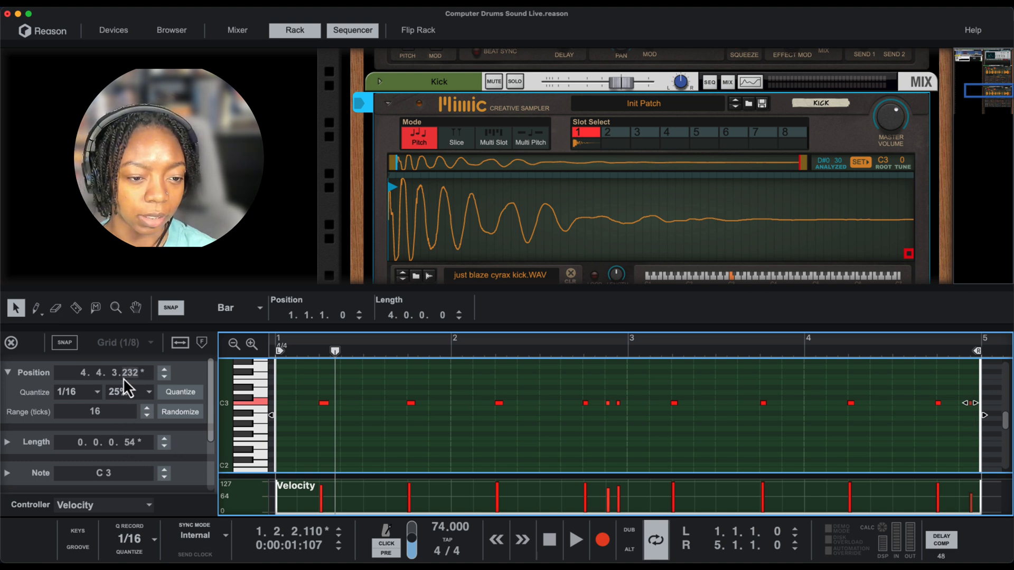
scroll(114, 460, "down", 3)
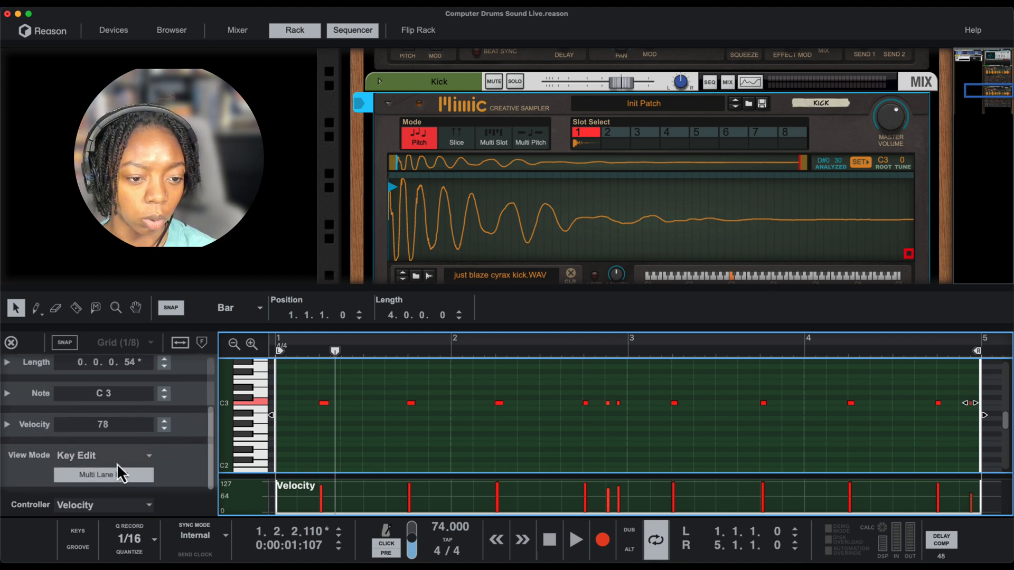
Set the velocity of the last Rim note to 106 and close the clip editor.
left_click(110, 425)
type("106")
key("Return")
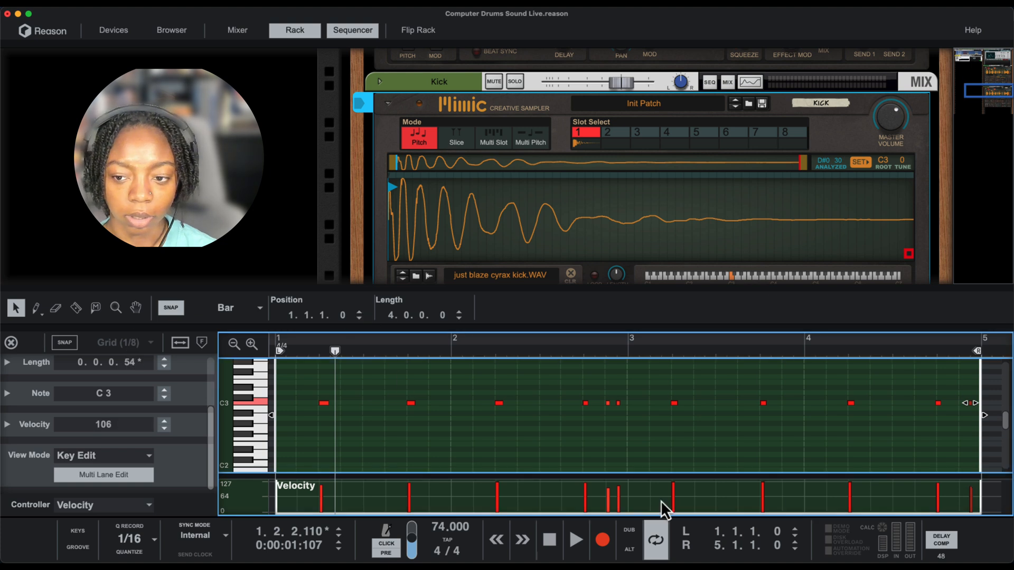
scroll(167, 459, "up", 3)
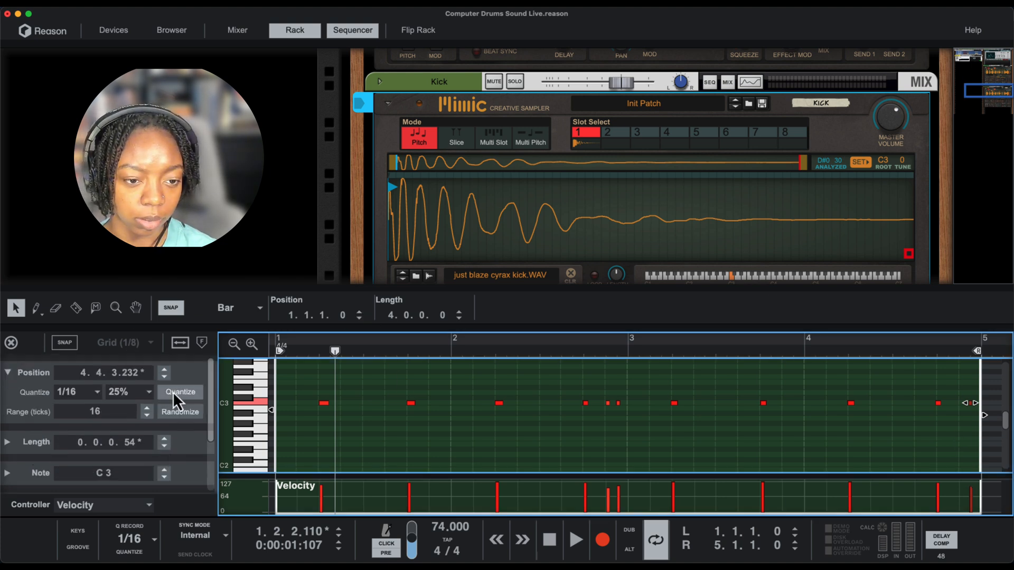
left_click(12, 346)
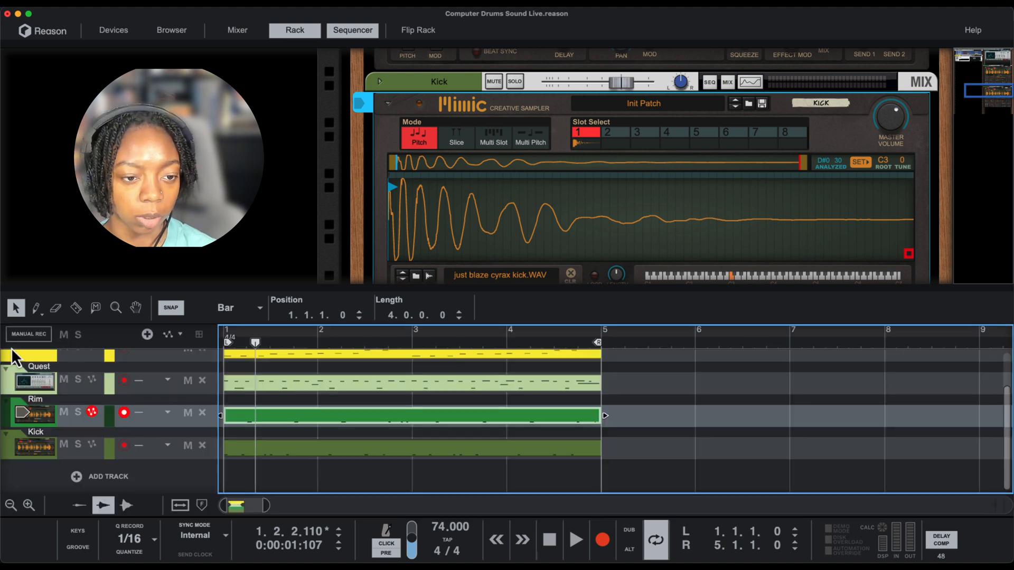
Open the Kick clip for editing and play it from bar 1.
left_click(406, 451)
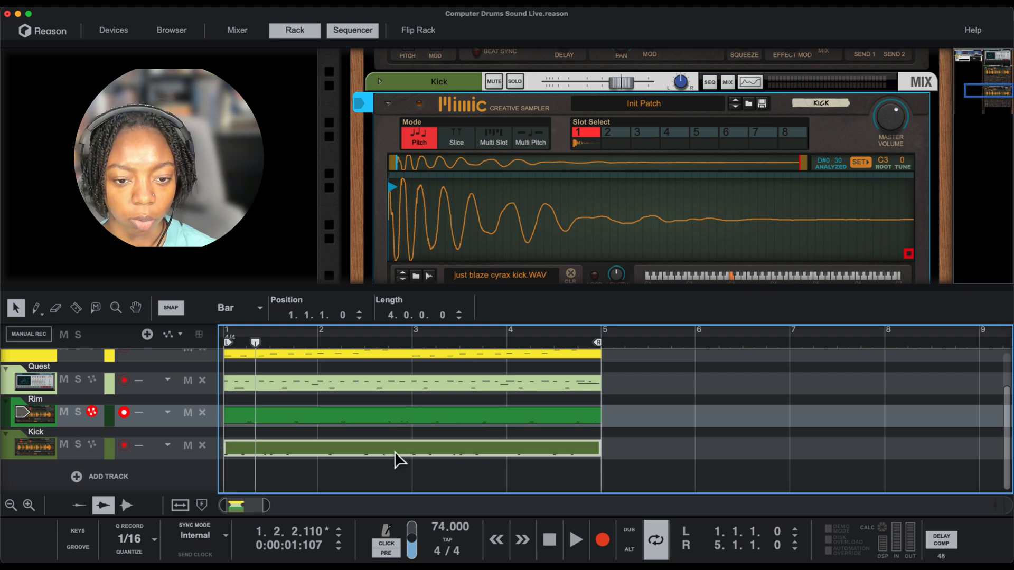
double_click(395, 451)
key("shift+Return")
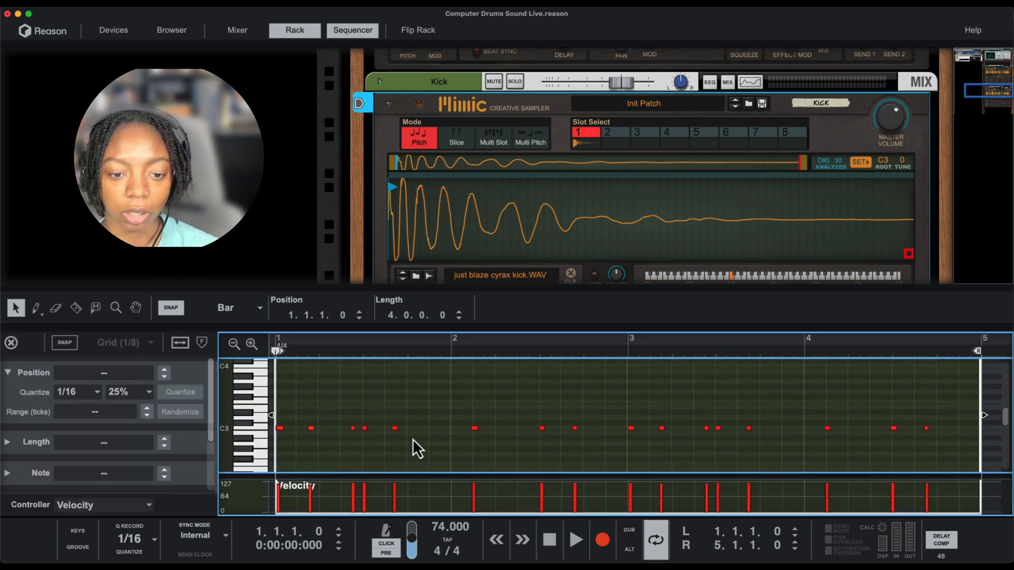
key("space")
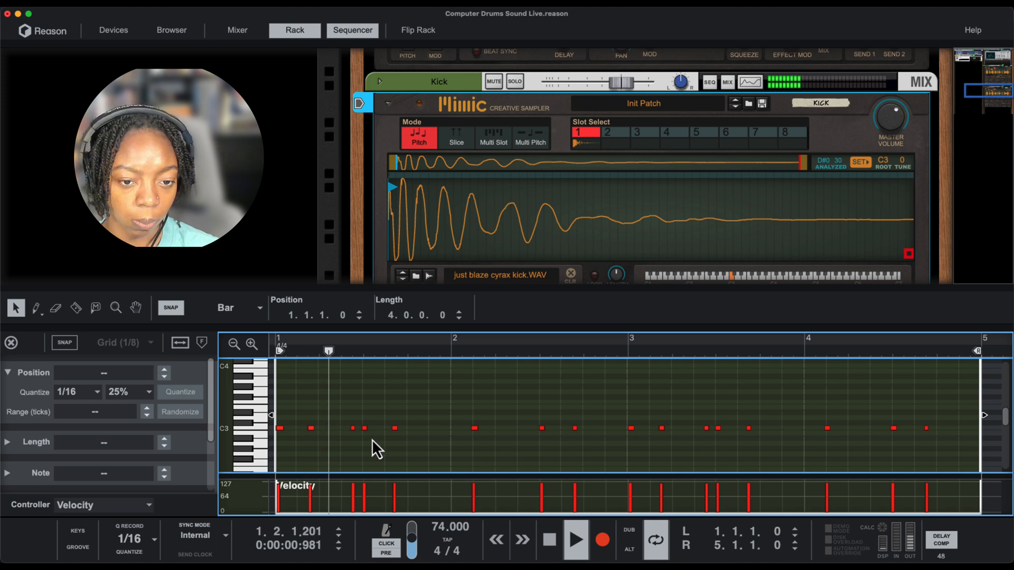
scroll(380, 441, "down", 1)
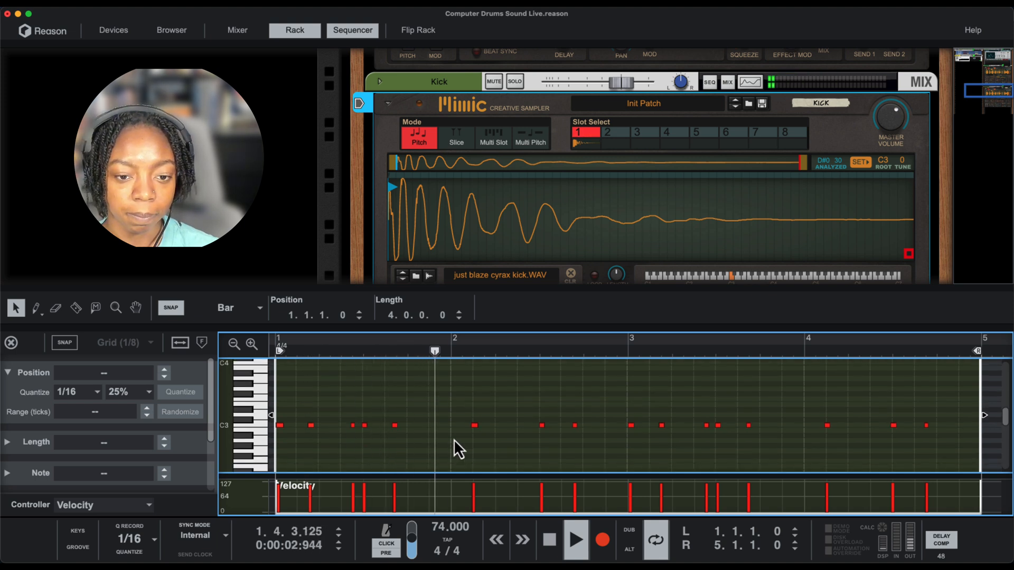
Select all Kick notes and quantize them twice to 1/16 at 25% while the part plays.
key("super+a")
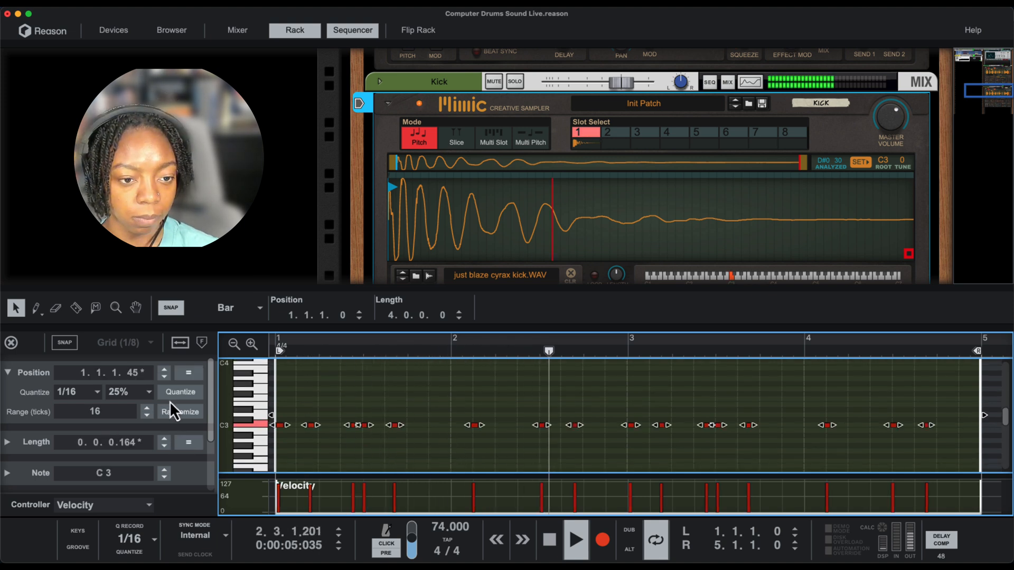
key("space")
key("space")
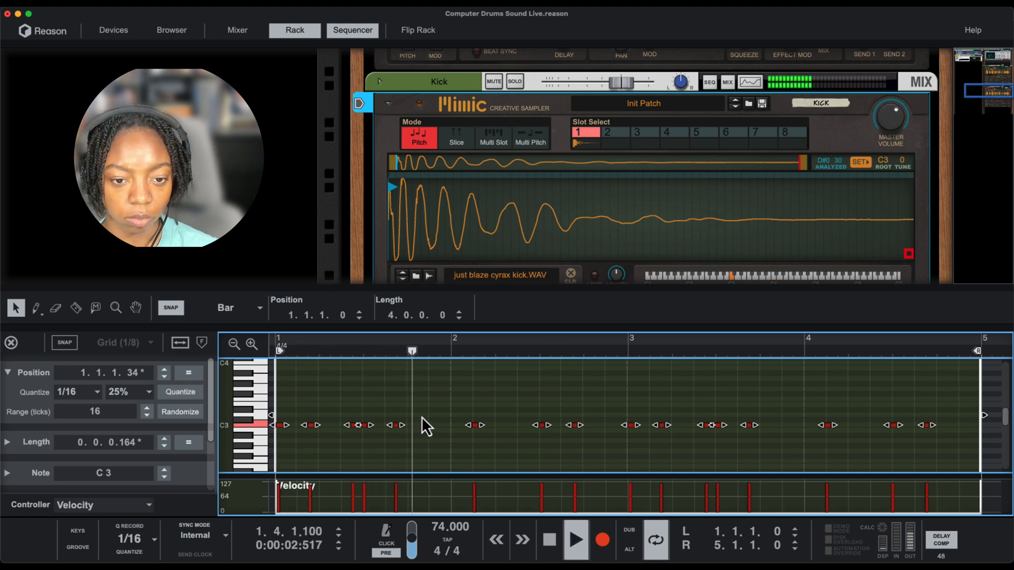
left_click(188, 393)
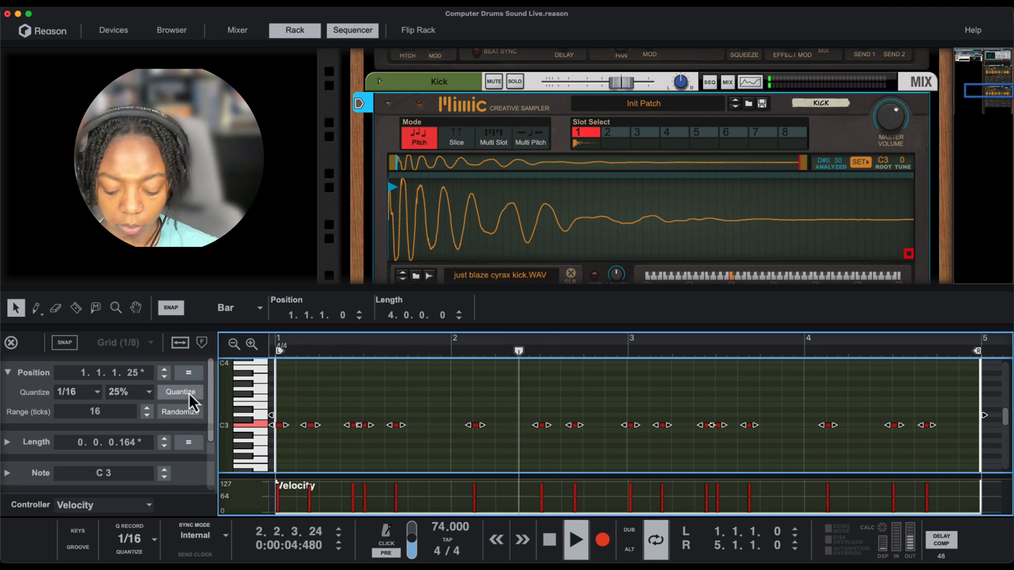
key("space")
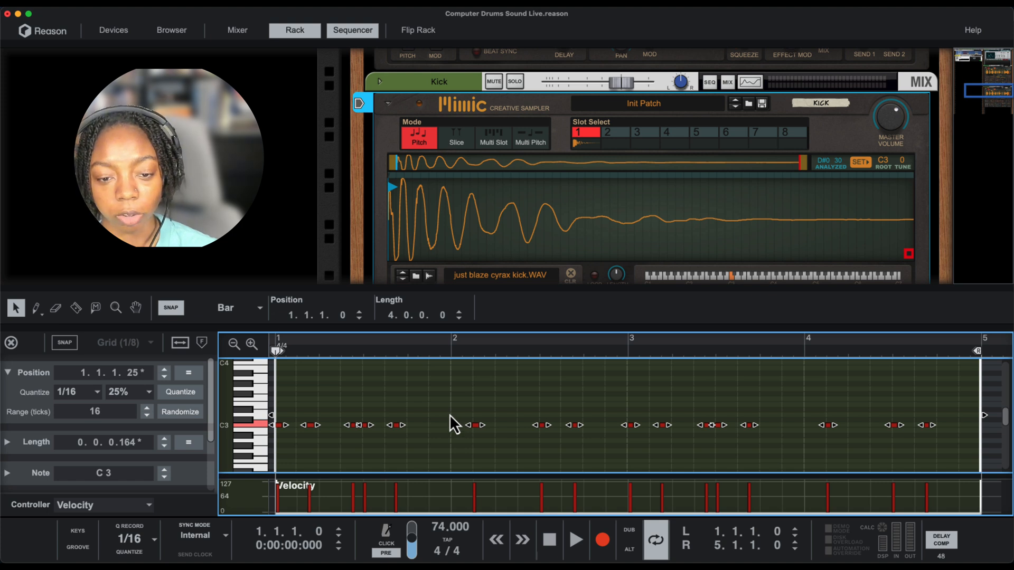
Play the quantized kick part through with the notes deselected, and stop playback.
key("space")
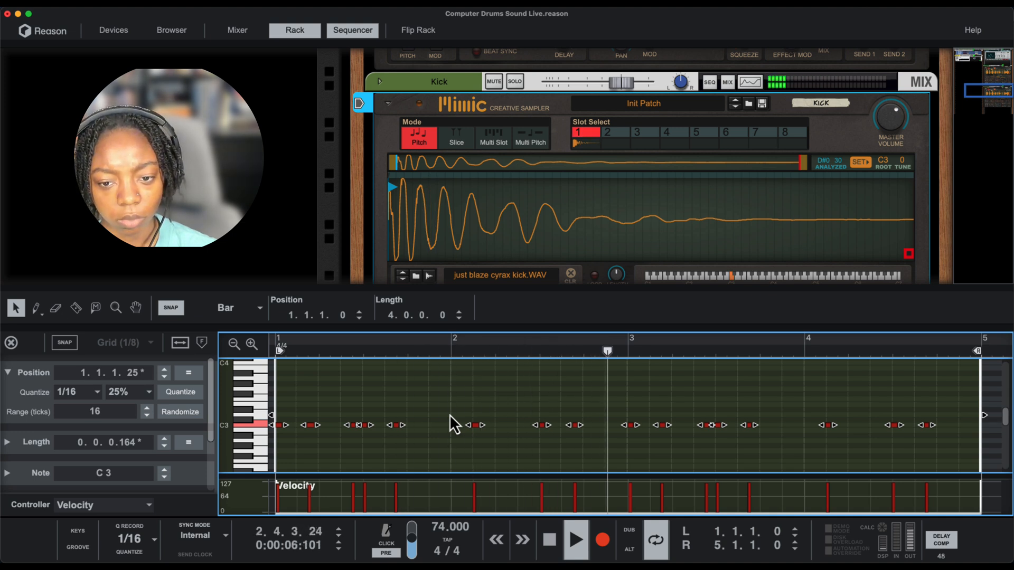
left_click(570, 458)
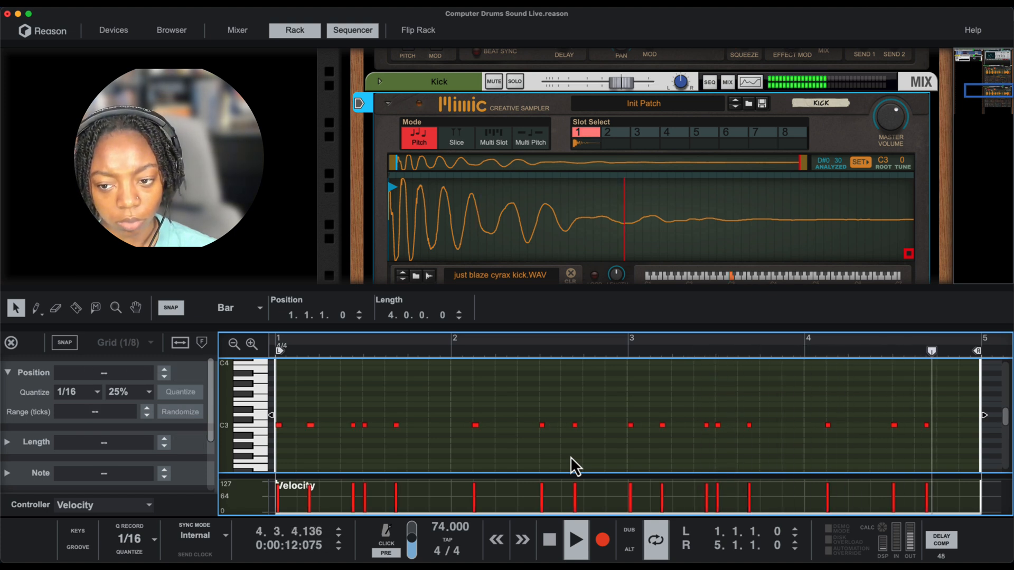
key("space")
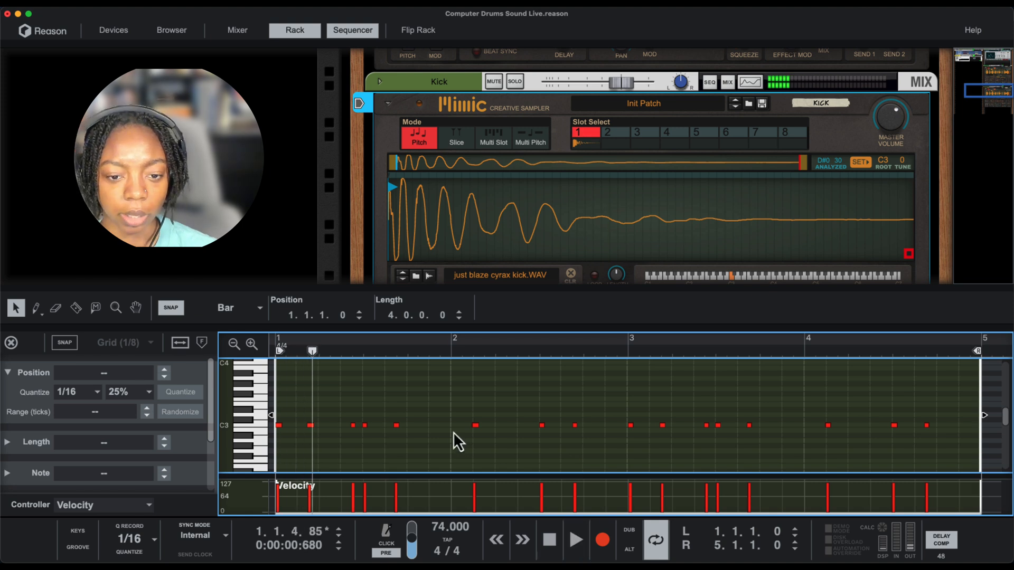
Draw a short C3 kick note just before bar 2 and lower its velocity to 74.
double_click(448, 427)
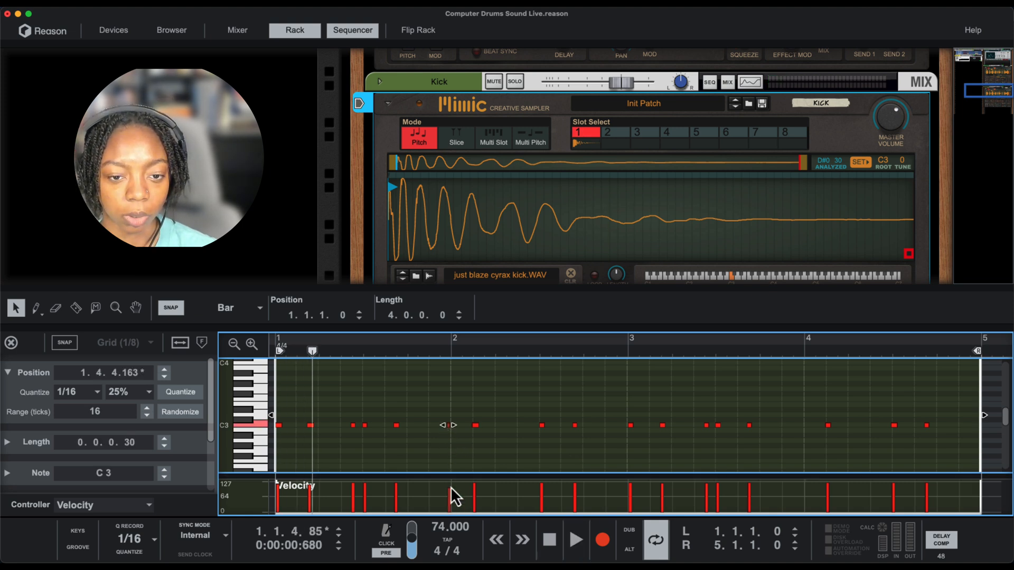
scroll(103, 474, "down", 3)
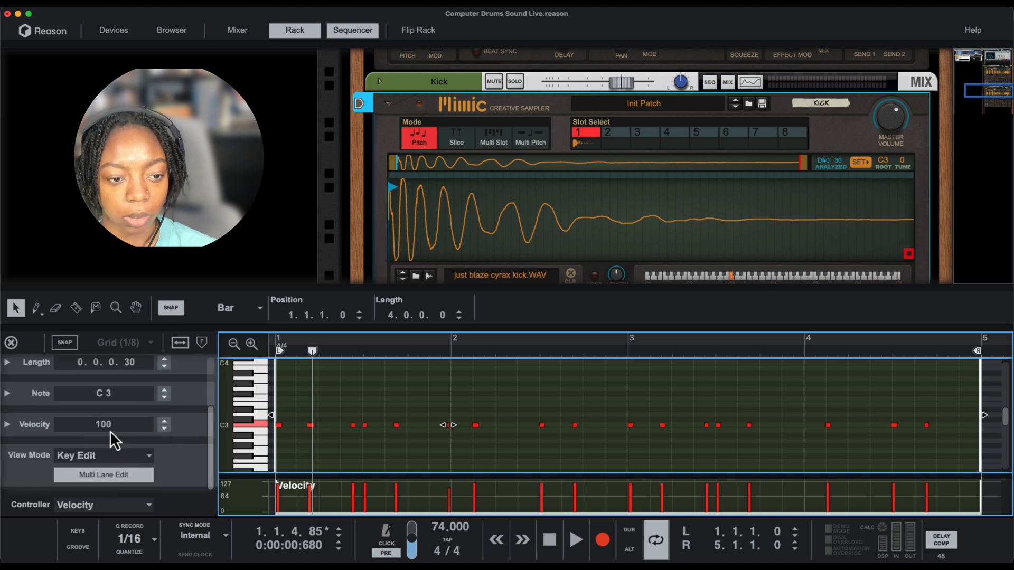
left_click_drag(110, 431, 110, 456)
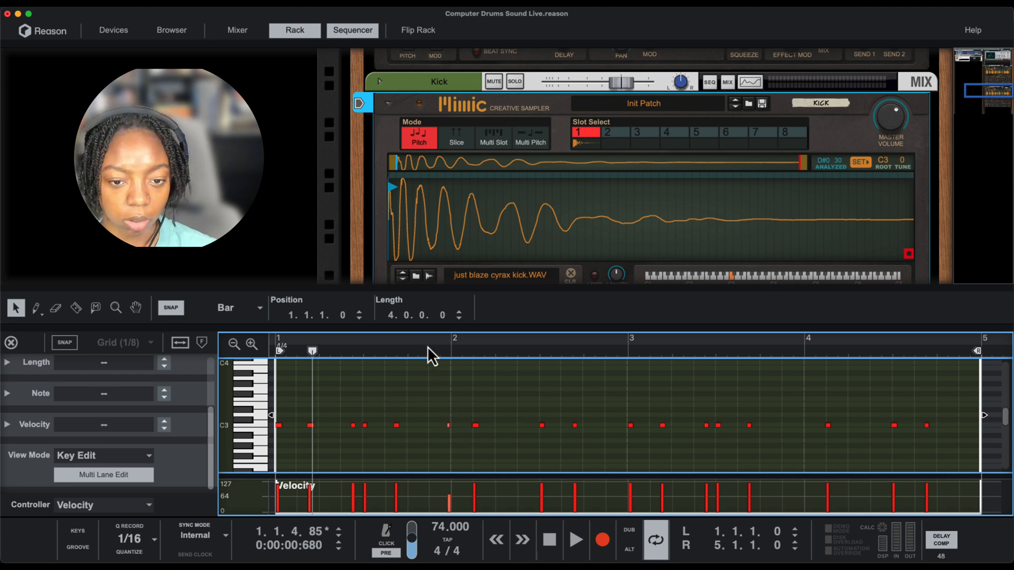
Move the added kick note to just before bar 3 and listen to the passage.
left_click_drag(448, 425, 623, 420)
scroll(563, 374, "up", 6)
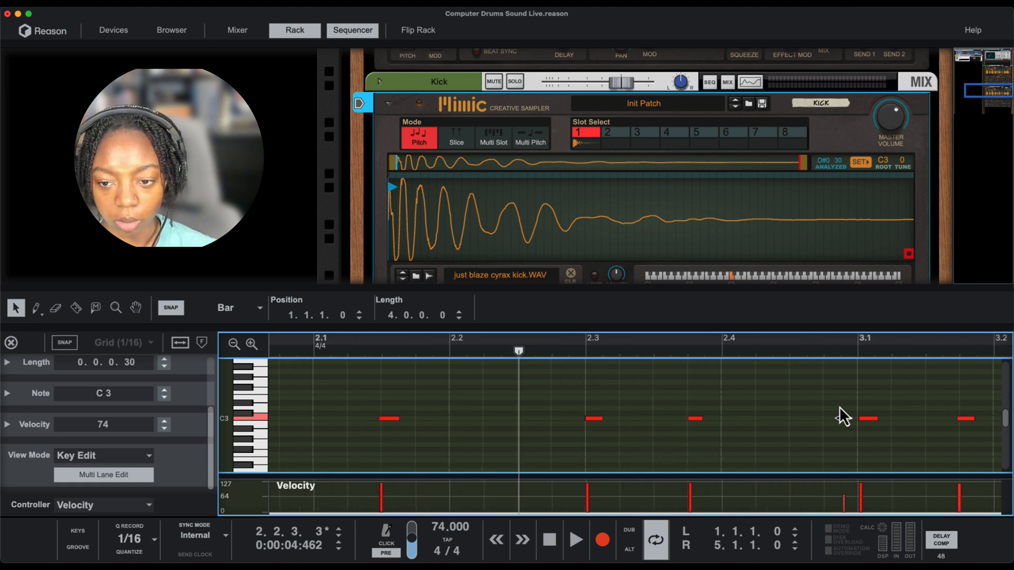
scroll(807, 408, "right", 5)
key("space")
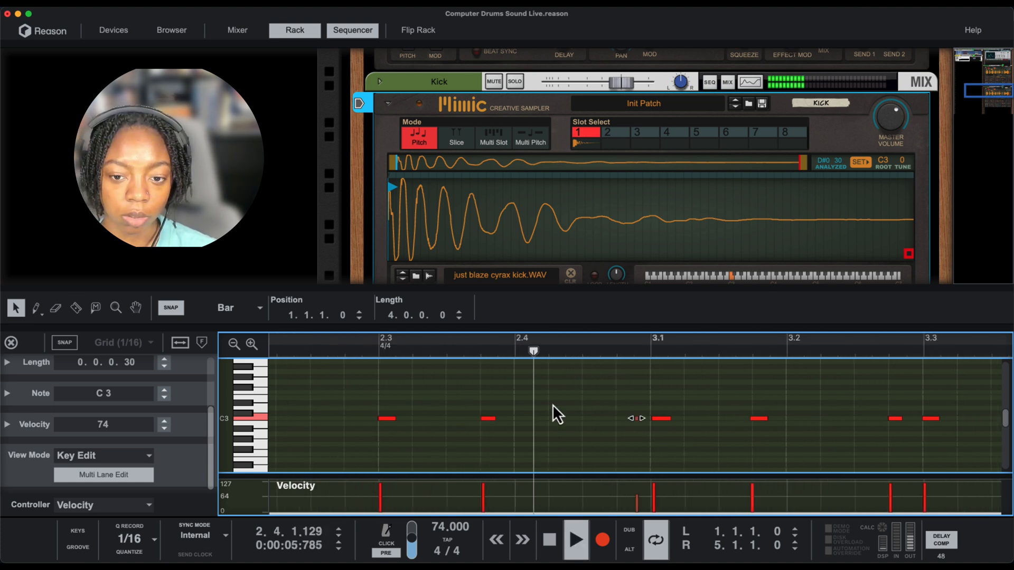
key("space")
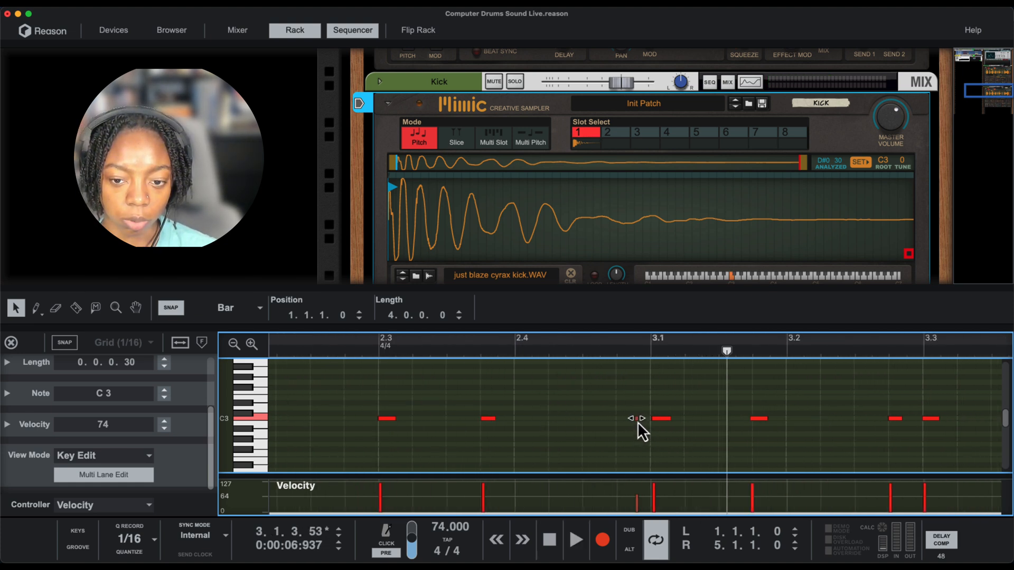
Shift the short kick note before bar 3 slightly earlier and replay the passage from beat 2.3.
left_click_drag(638, 422, 618, 417)
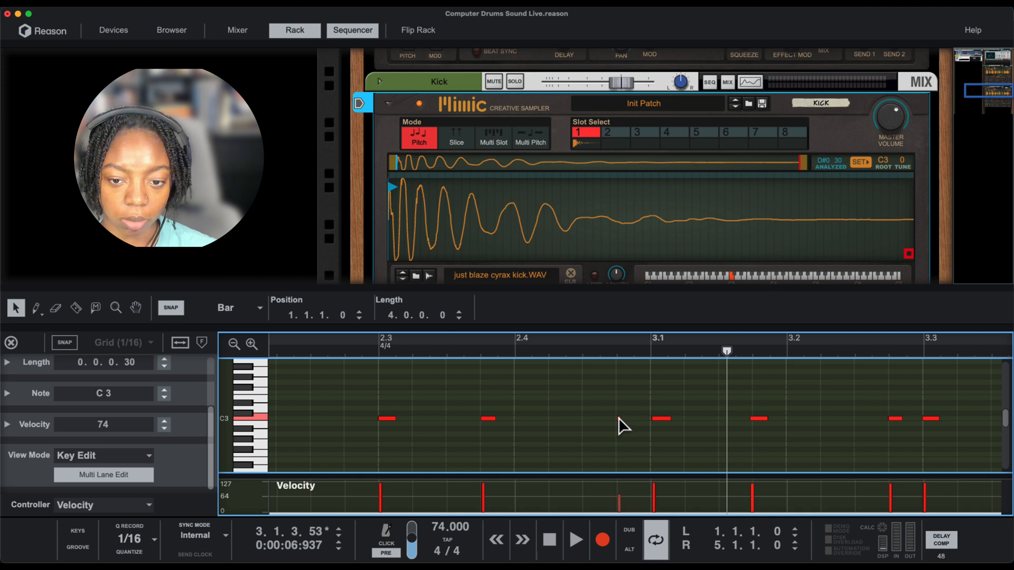
left_click(493, 348)
key("space")
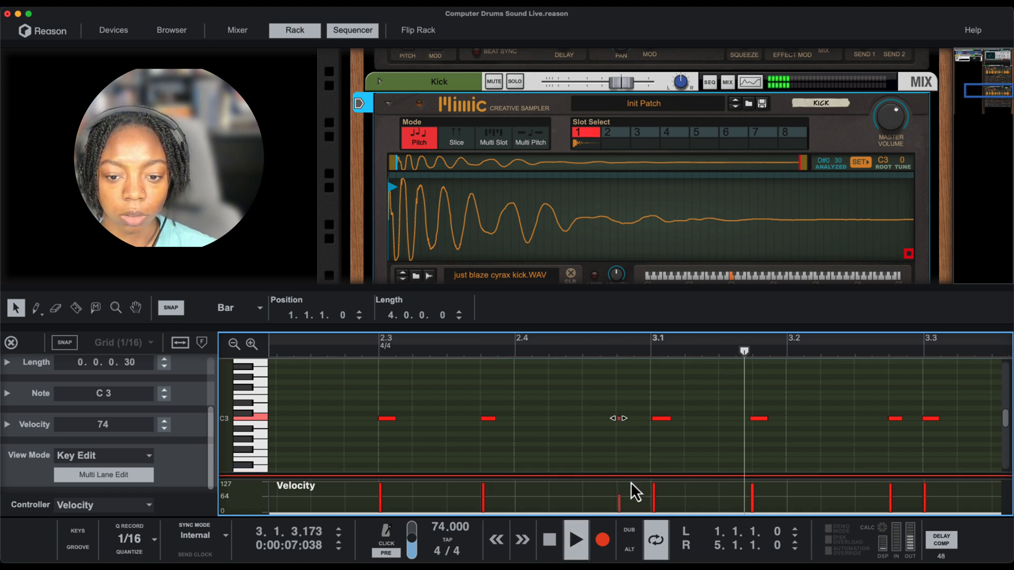
key("space")
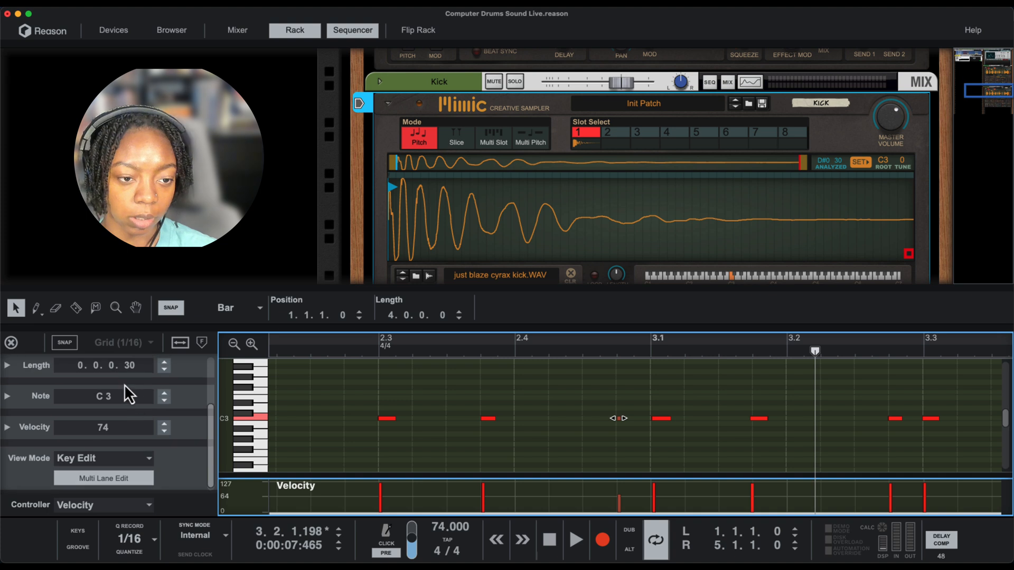
Set the velocity of the short kick note before bar 3 to 91 and audition it.
scroll(125, 384, "up", 2)
scroll(124, 396, "down", 2)
double_click(101, 423)
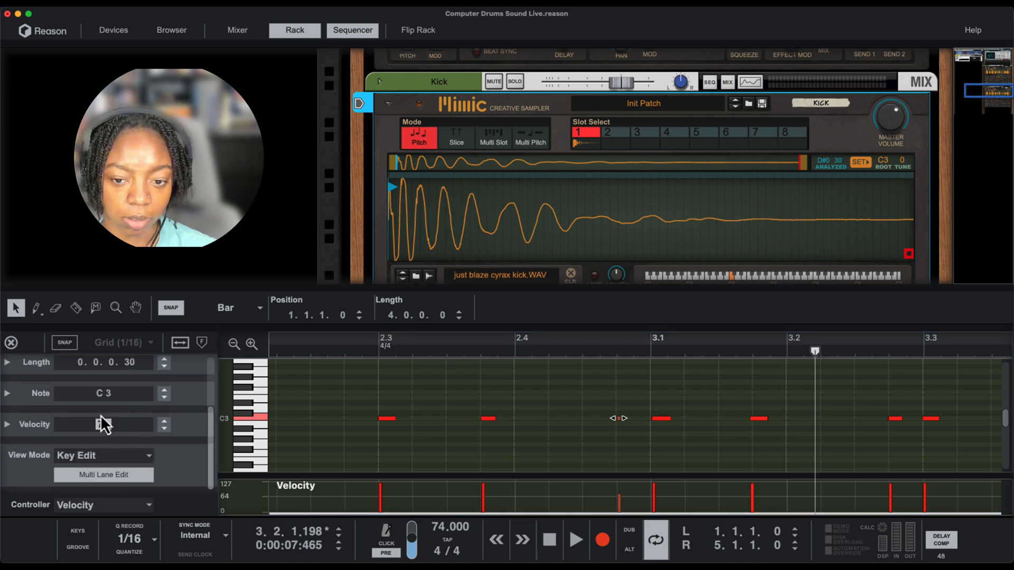
key("Return")
left_click(537, 350)
key("space")
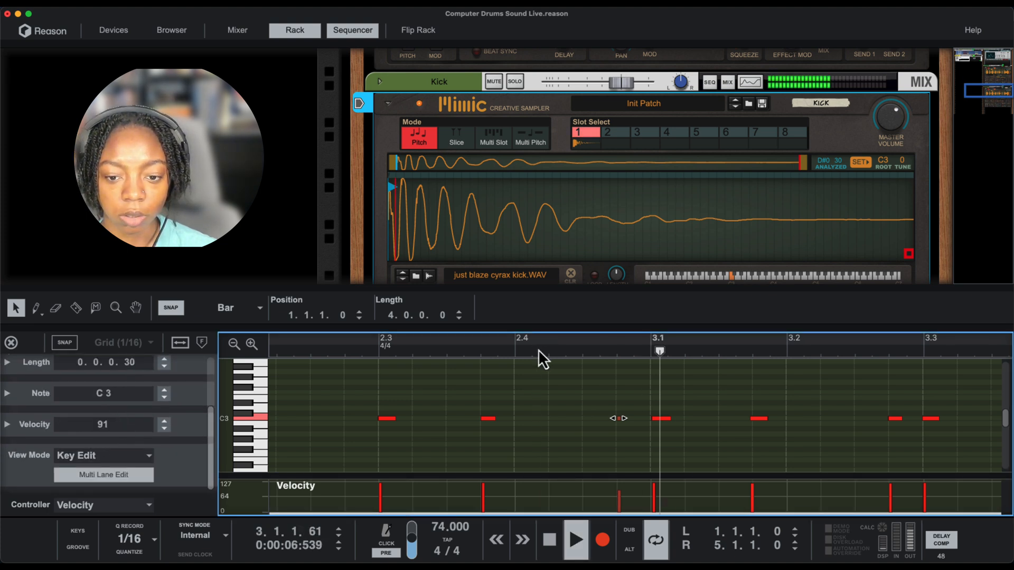
left_click(498, 351)
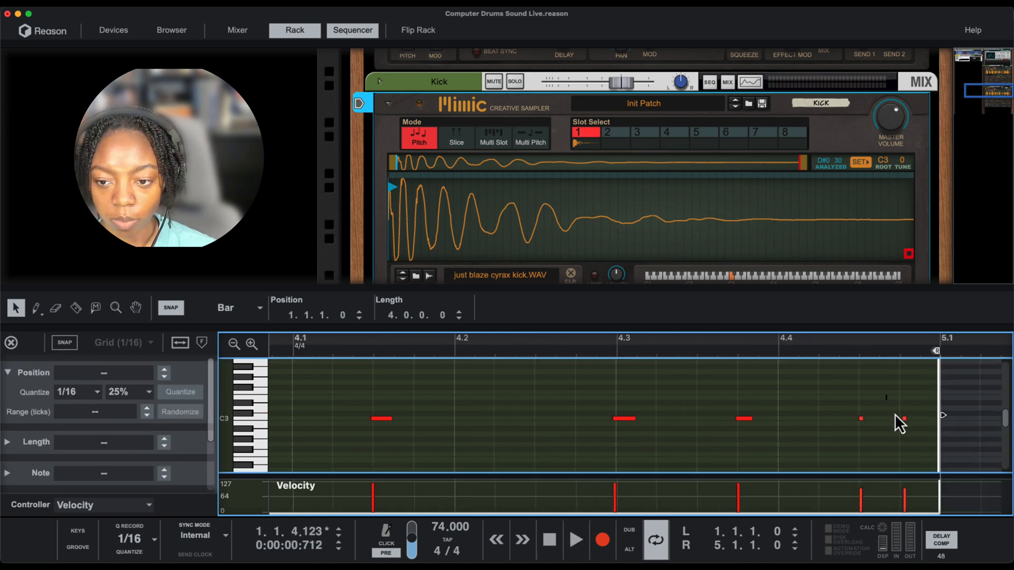
Shift the last short kick note to 4.4.4.4 and play the end of bar 4 from just before beat 3.
left_click(903, 418)
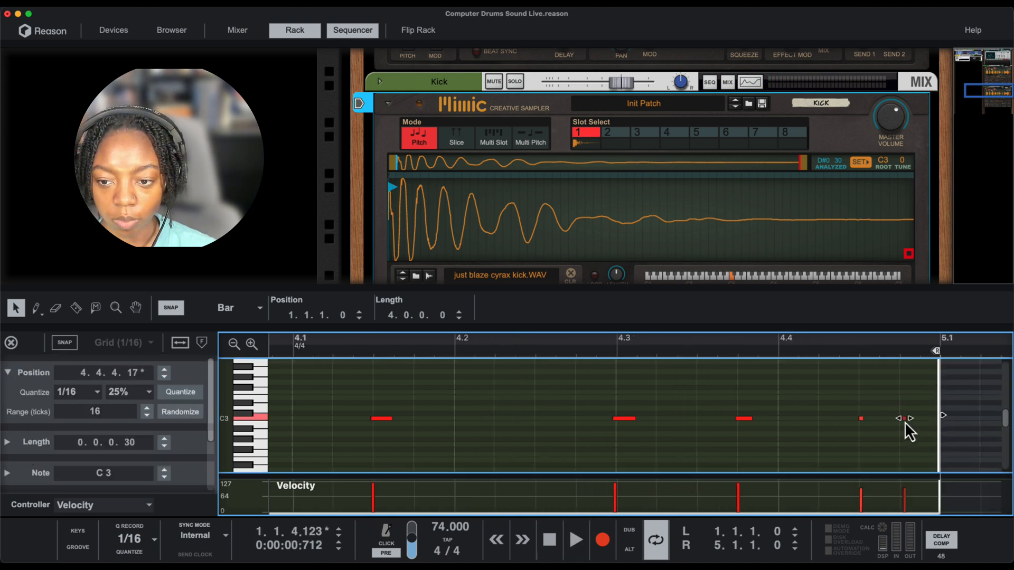
left_click(898, 495)
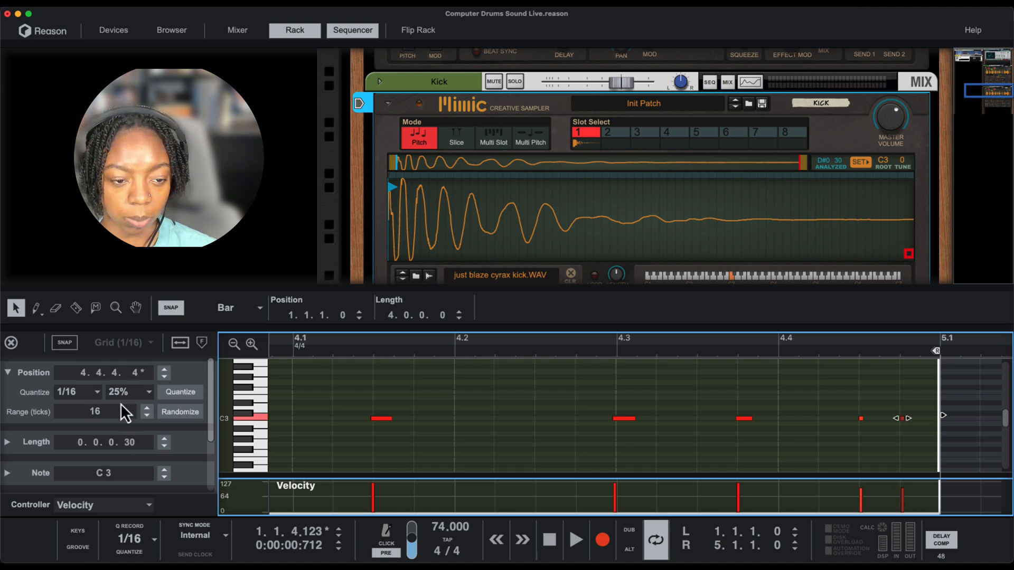
left_click(854, 428)
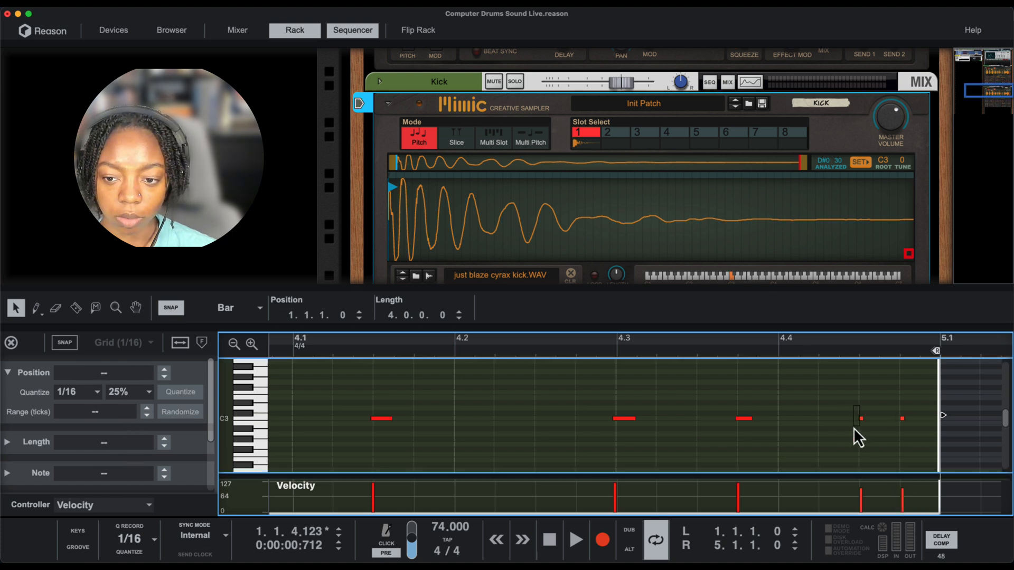
left_click(615, 350)
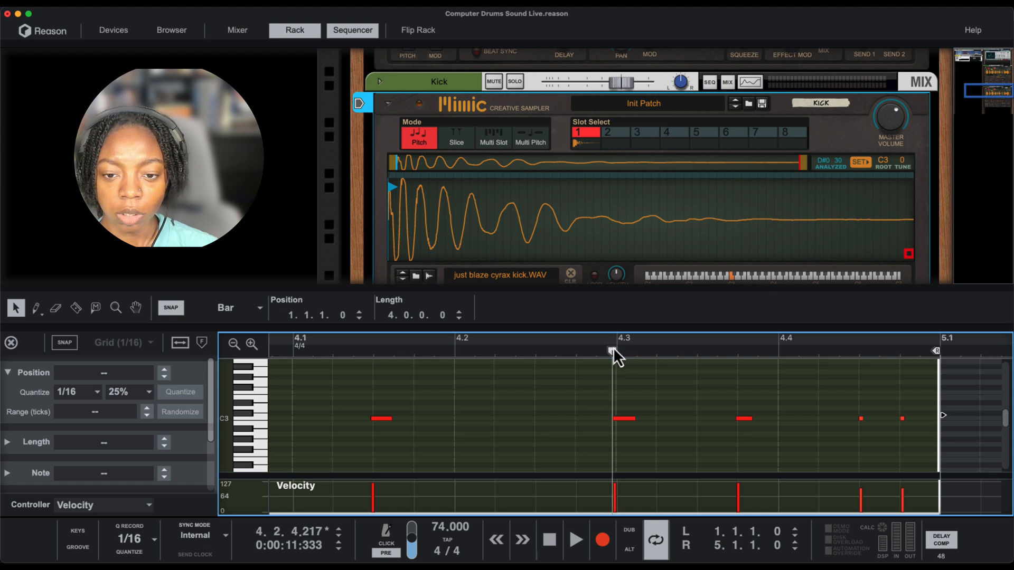
key("space")
key("space")
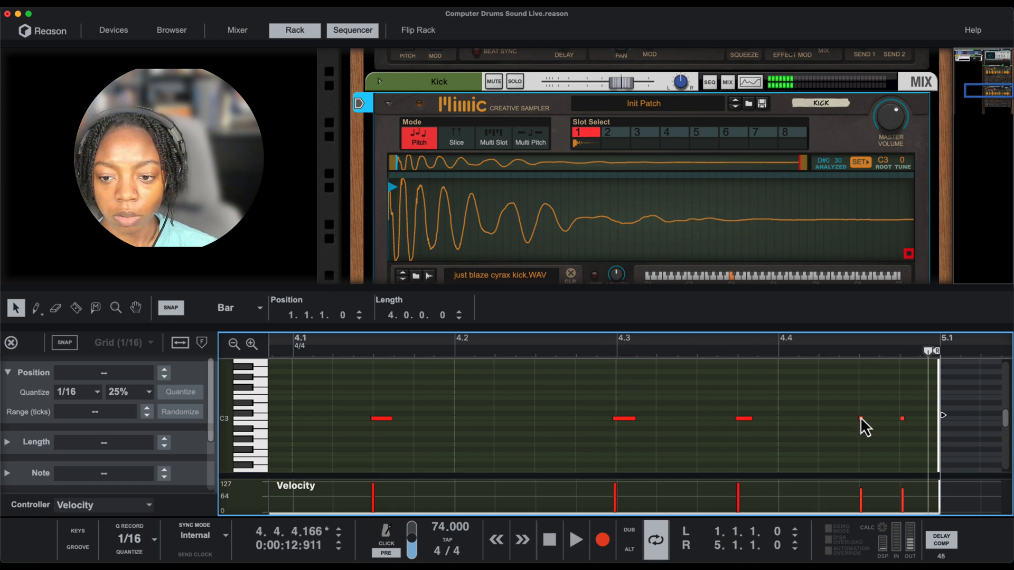
Move the two short kick notes at the end of bar 4 earlier, to 4.4.1.2 and about 4.4.3.
left_click_drag(860, 418, 781, 417)
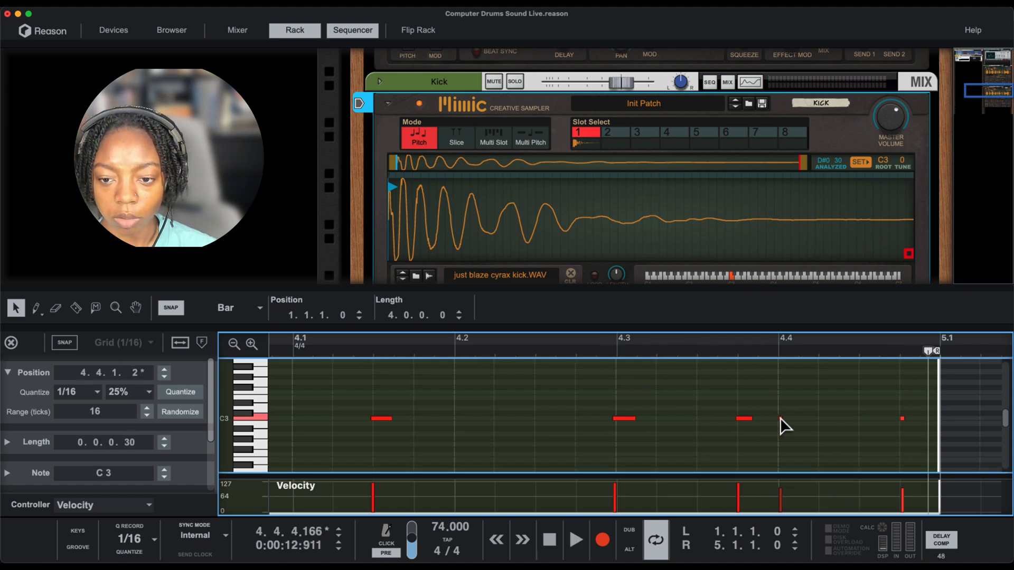
left_click_drag(903, 420, 859, 417)
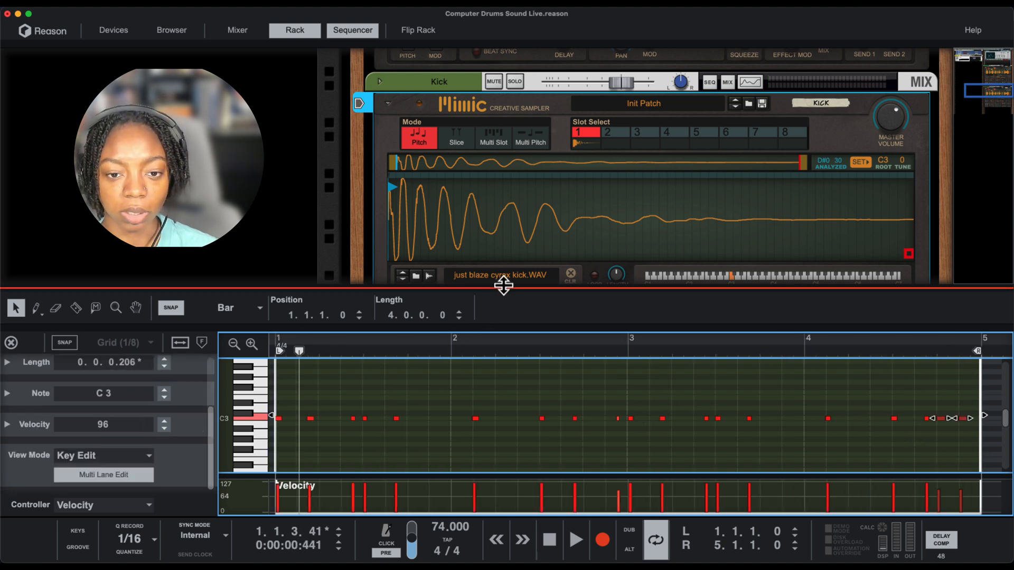
Raise the amp envelope release of the Kick Mimic sampler to 30.00 s and play the loop.
left_click_drag(502, 287, 501, 298)
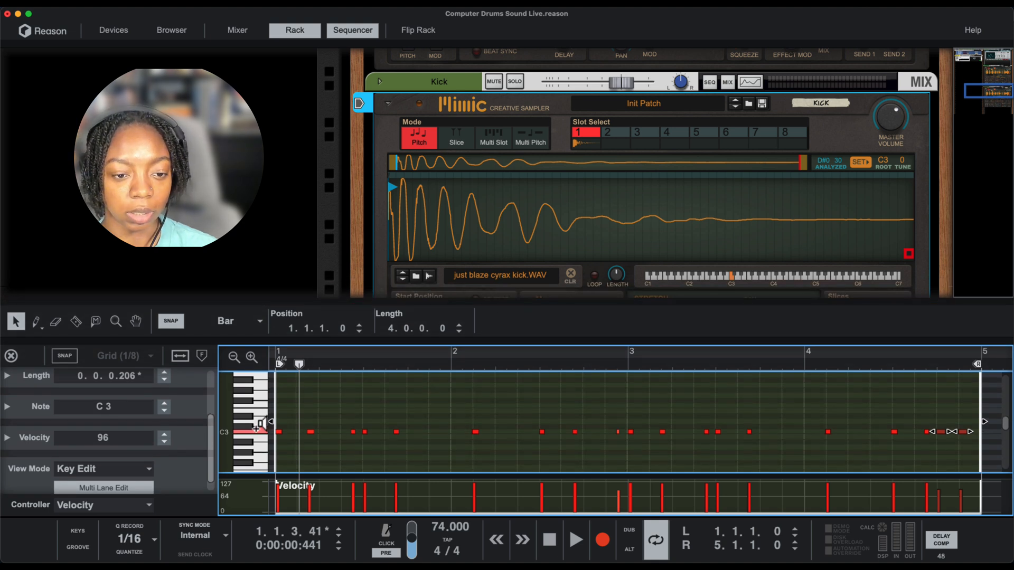
left_click(260, 430)
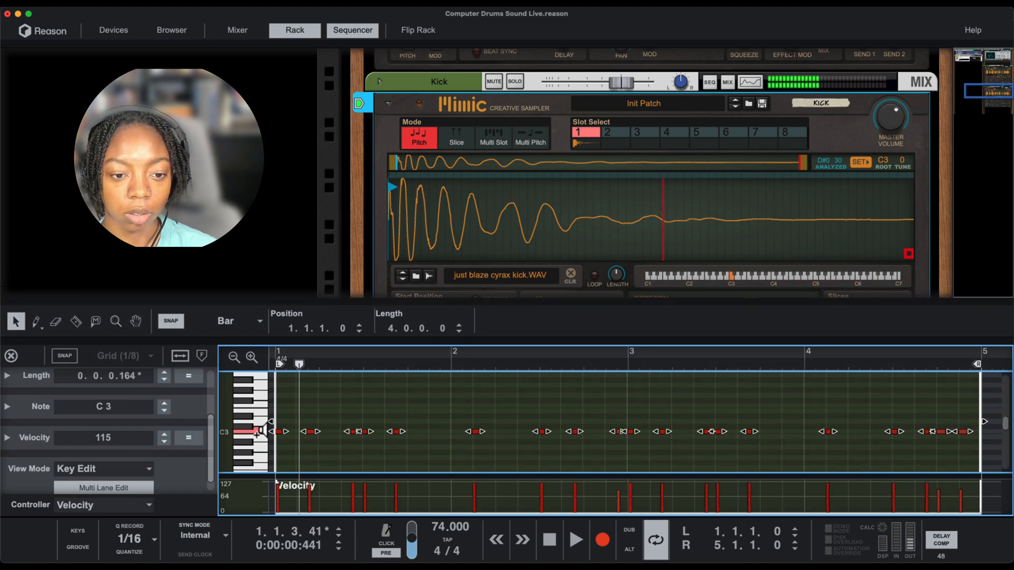
left_click_drag(574, 301, 573, 468)
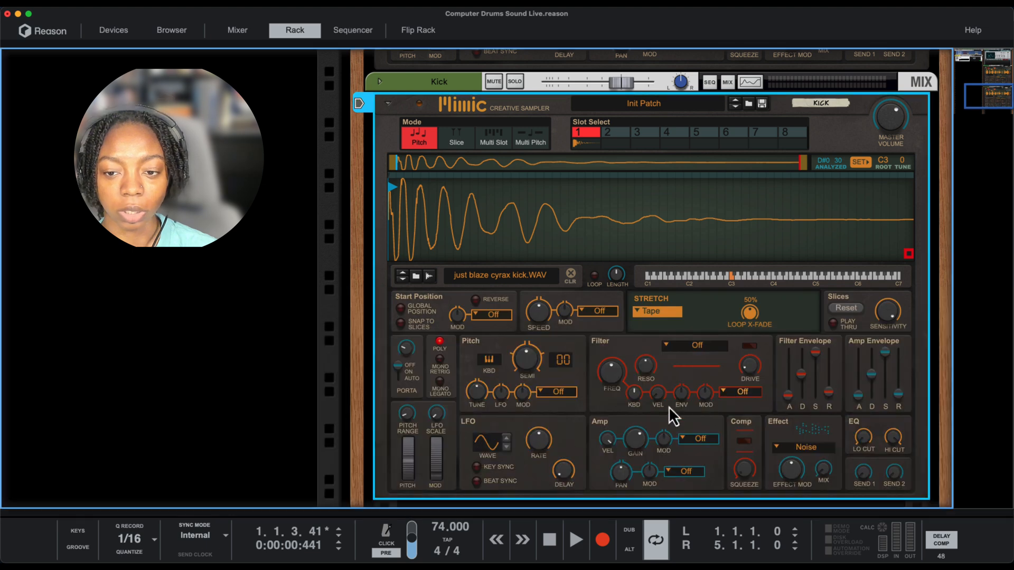
scroll(710, 388, "down", 4)
left_click_drag(898, 308, 899, 223)
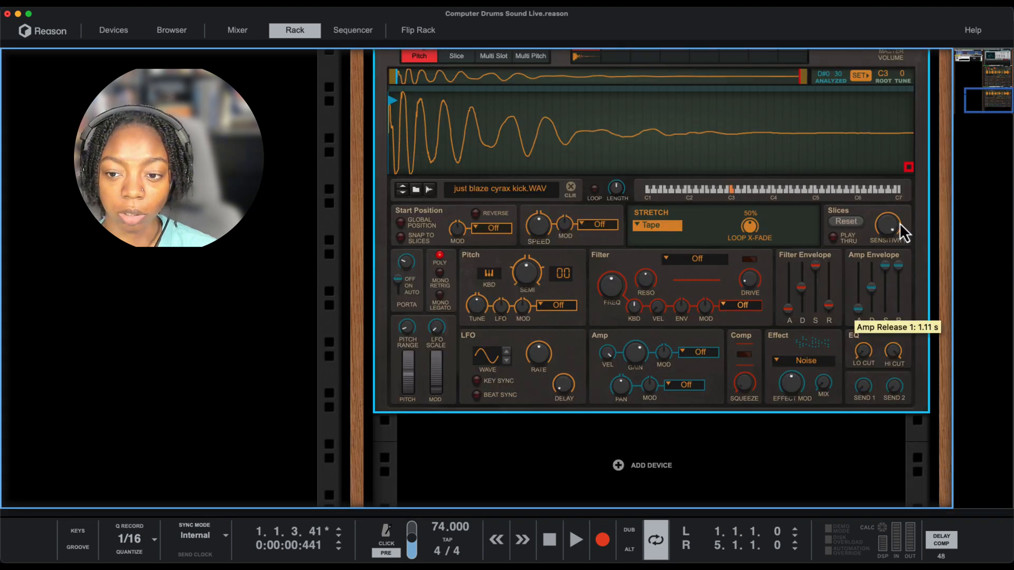
key("space")
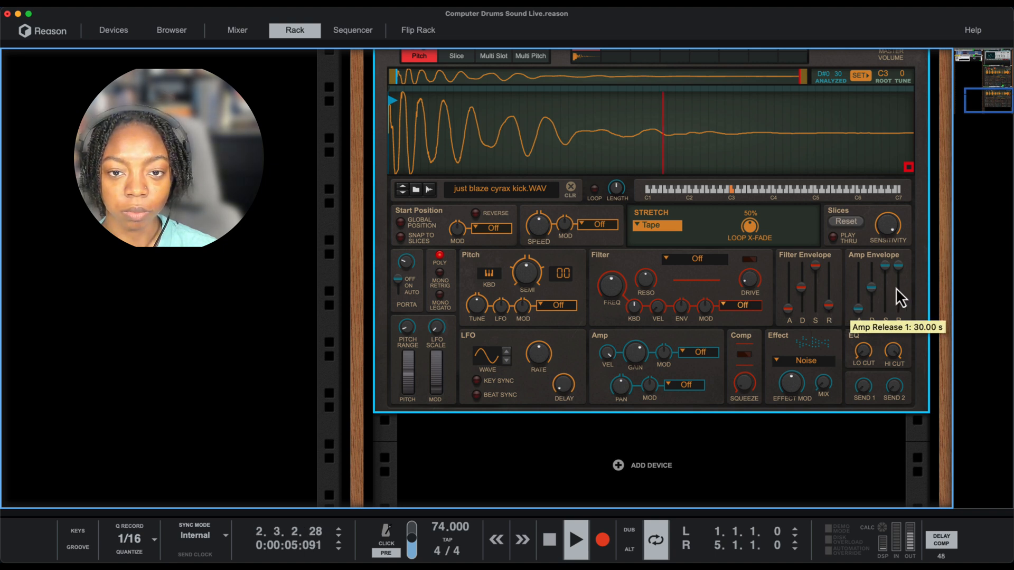
mouse_move(899, 271)
left_mouse_down()
mouse_move(899, 310)
mouse_move(902, 265)
left_mouse_up()
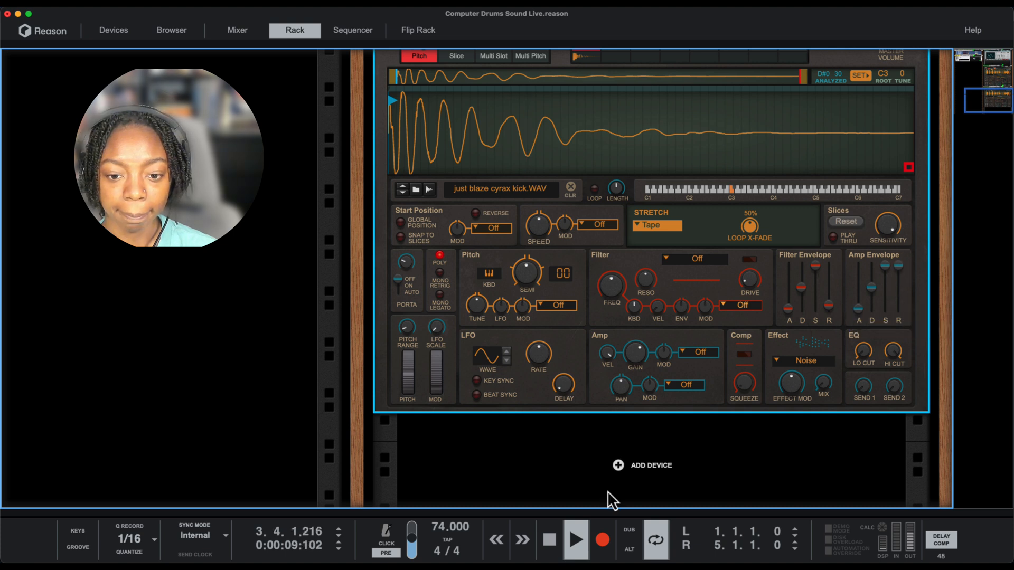
Return from the kick clip's edit view to the full song arrangement with no clip selected.
left_click(353, 32)
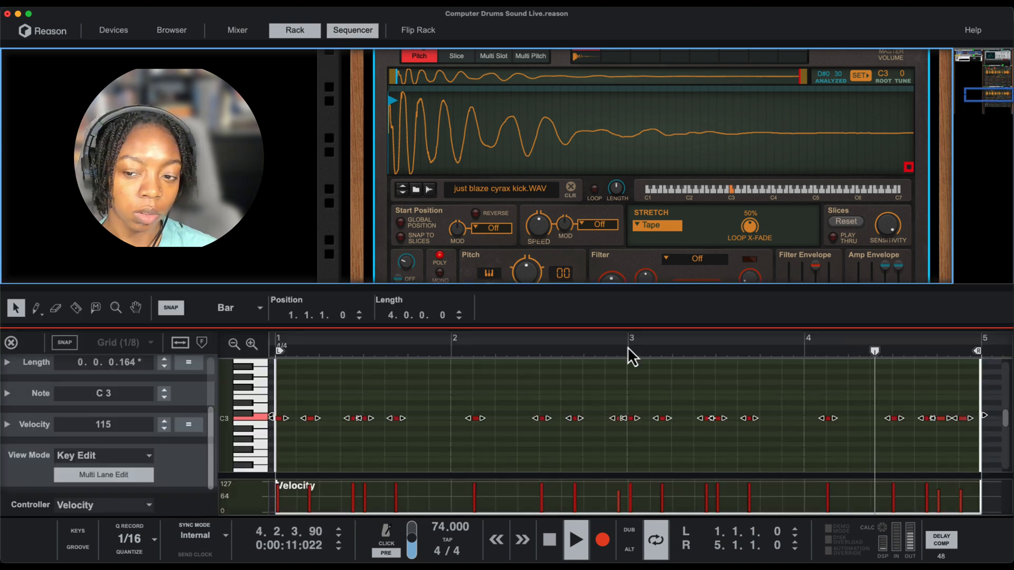
left_click(923, 456)
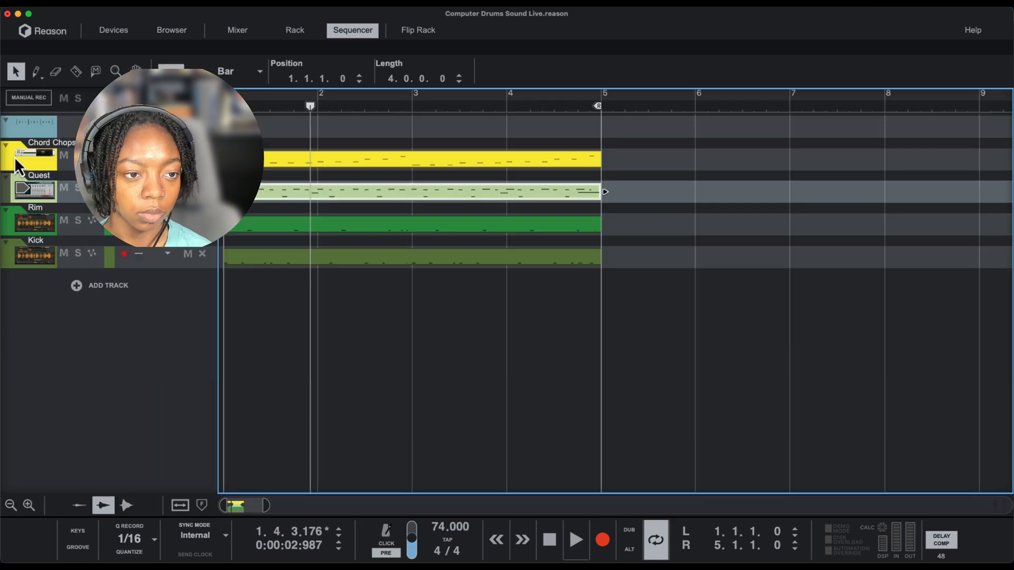
left_click(314, 377)
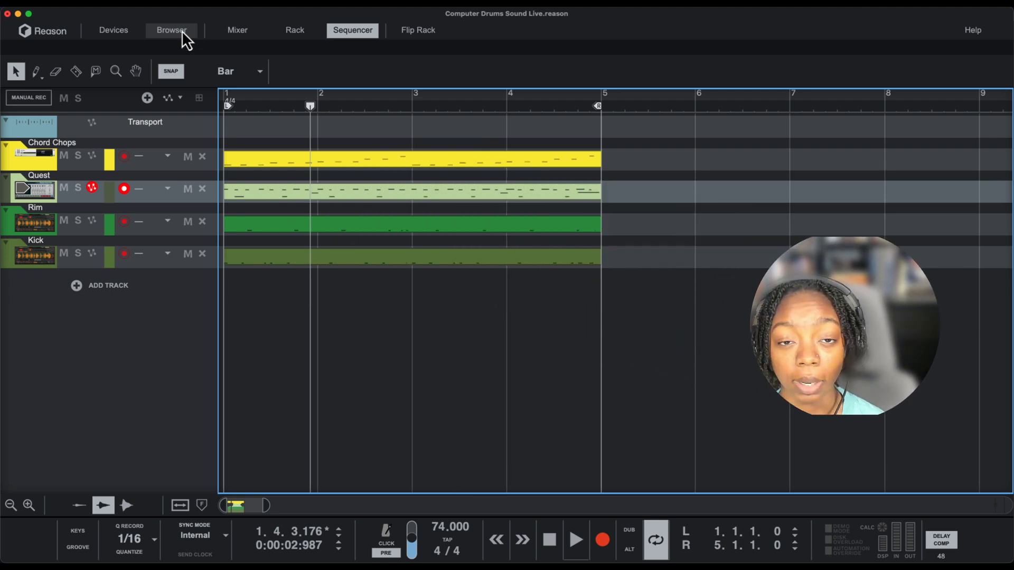
Audition the cymbal samples in Reason Drum Supply and import the Cr_dh_brash crash onto its own audio track at bar 1.
left_click(181, 30)
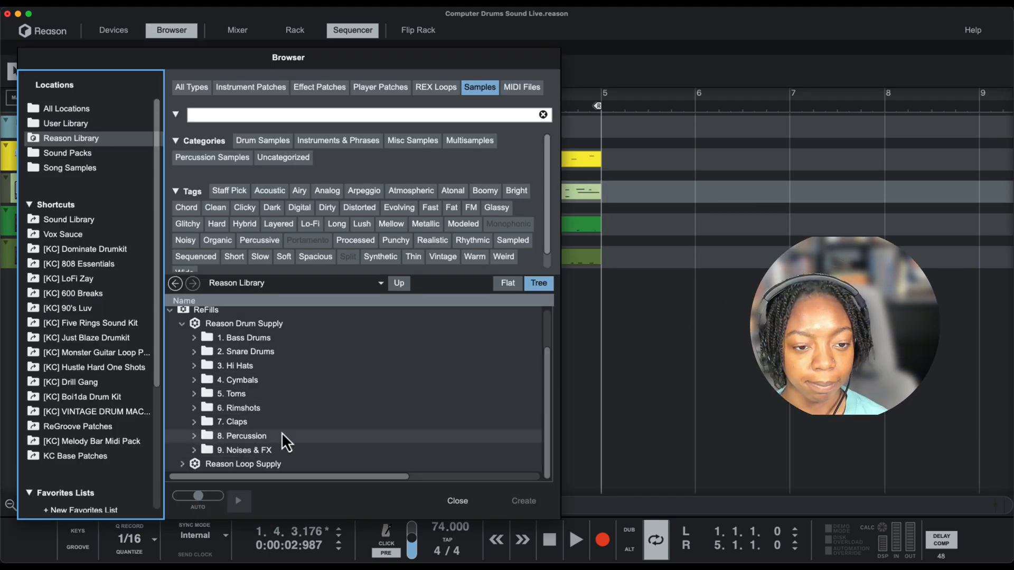
double_click(241, 379)
left_click(255, 315)
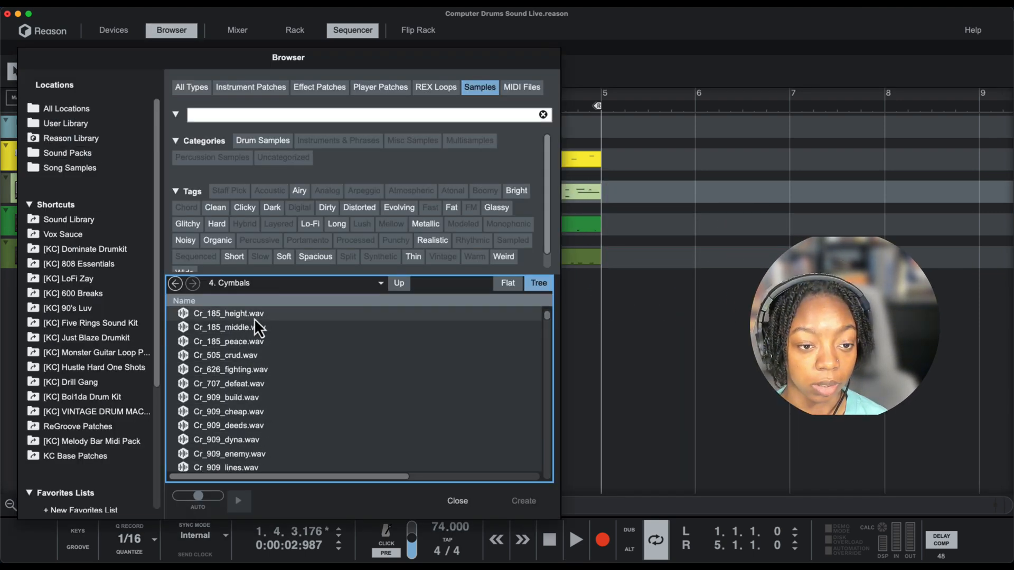
key("Down")
key("Down")
key("Down")
key("Down")
key("Down")
key("Down")
key("Down")
key("Down")
key("Down")
key("Down")
key("Down")
key("Down")
key("Down")
key("Down")
key("Down")
key("Down")
key("Down")
key("Down")
key("Down")
key("Down")
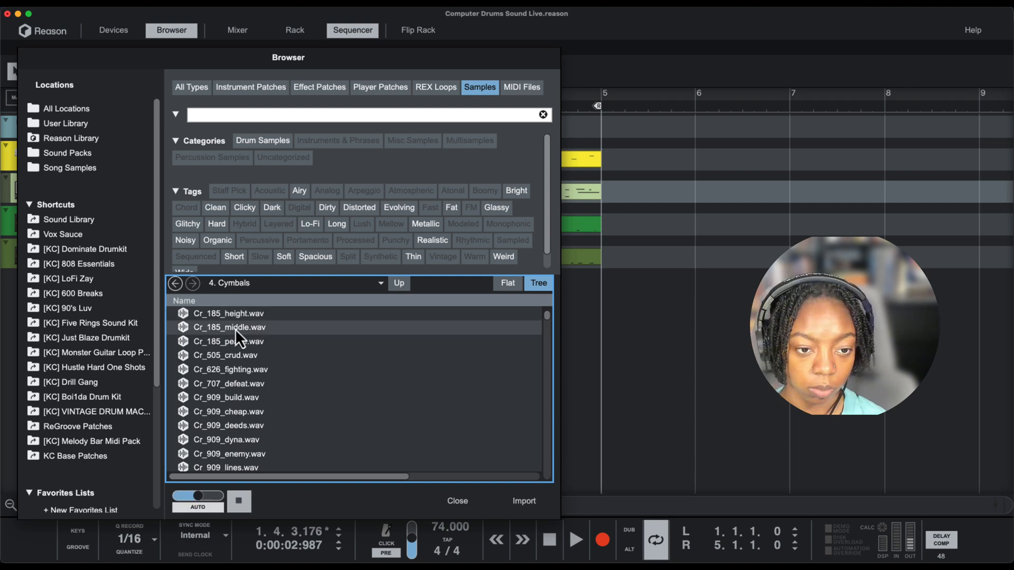
left_click(523, 500)
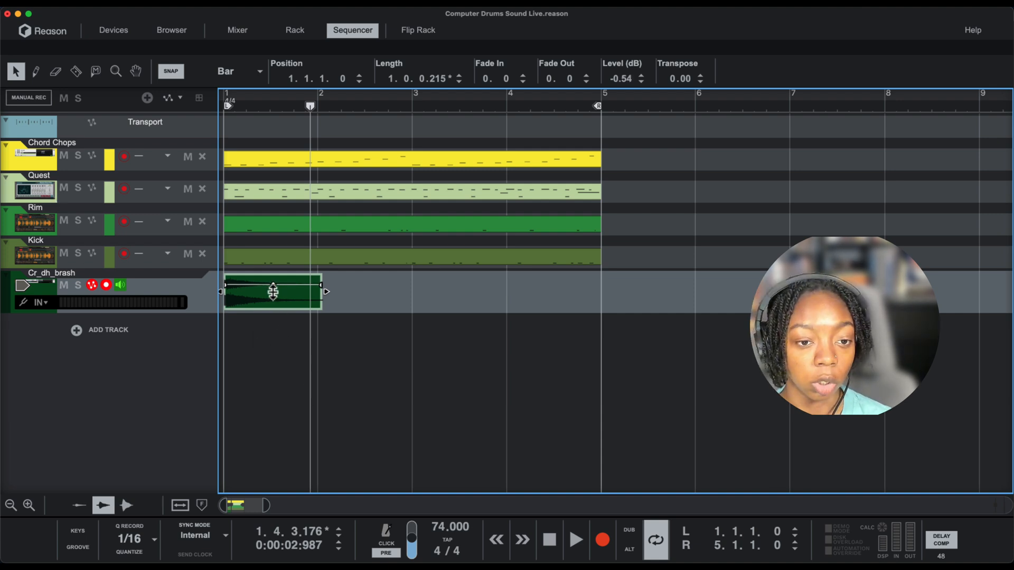
Lower the Cr_dh_brash crash clip's level to -22.13 dB while playing the loop from the start.
left_click_drag(272, 290, 265, 320)
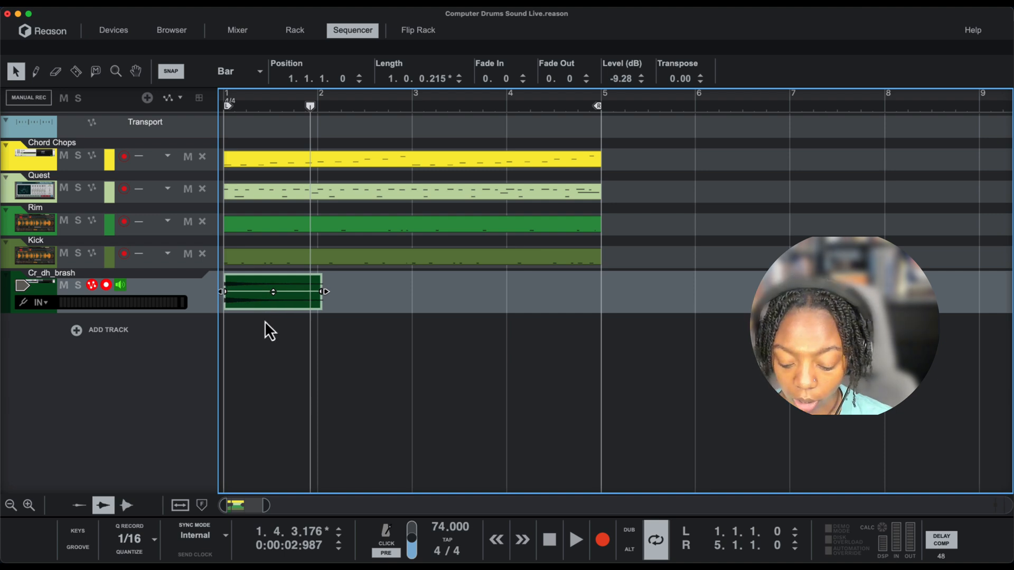
key("Return")
key("space")
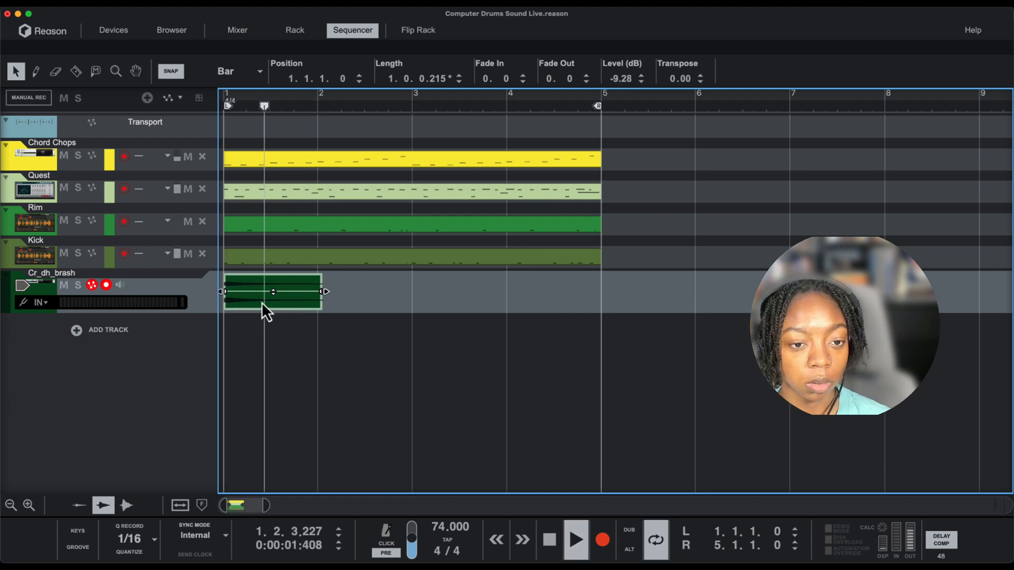
left_click_drag(273, 292, 272, 304)
key("Return")
key("Return")
key("Return")
key("Return")
key("Return")
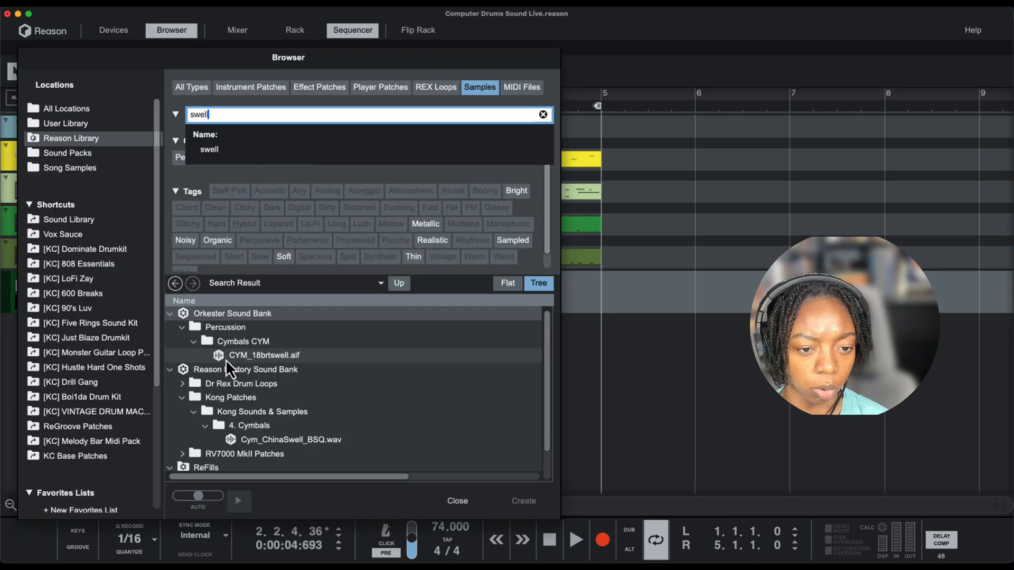
Audition CYM_18brtswell.aif from the "swell" sample search and import it into the song.
left_click(227, 357)
scroll(271, 370, "down", 2)
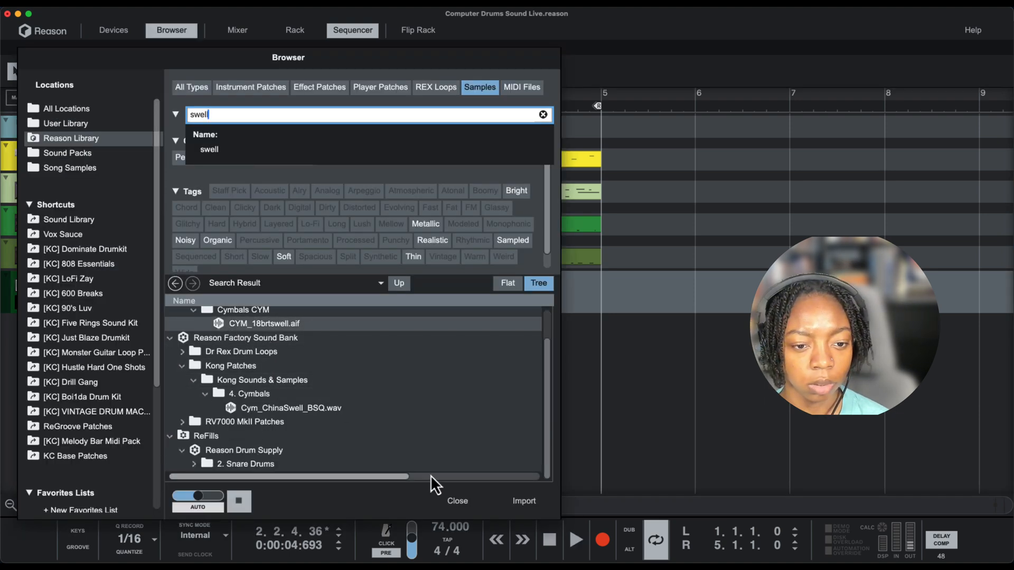
left_click(511, 502)
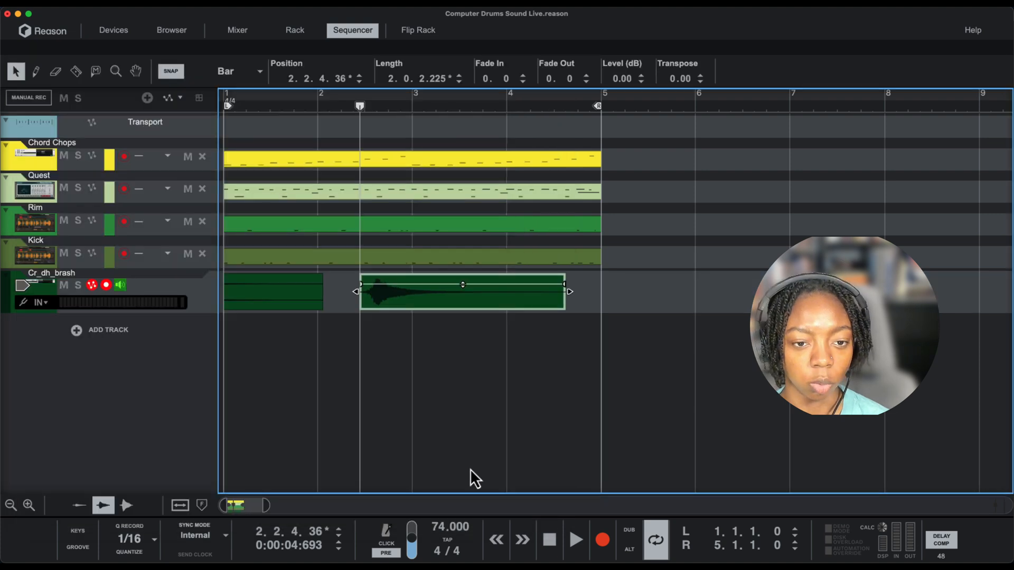
Create a new audio track, move the cymbal swell clip onto it at bar 3 and lower its level to -13.39 dB.
left_click(146, 331)
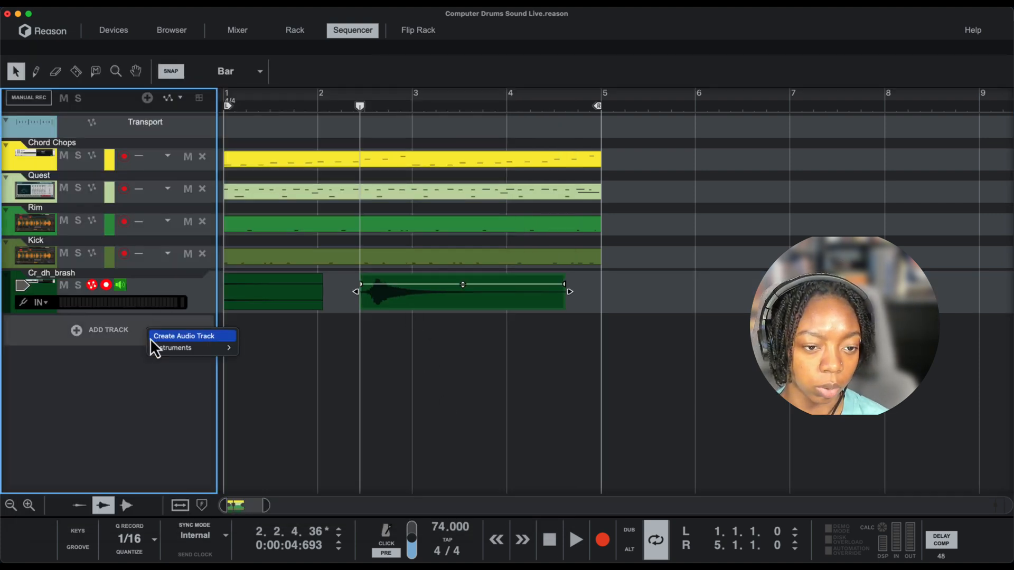
left_click(150, 338)
left_click_drag(414, 296, 425, 362)
left_click_drag(371, 323, 421, 334)
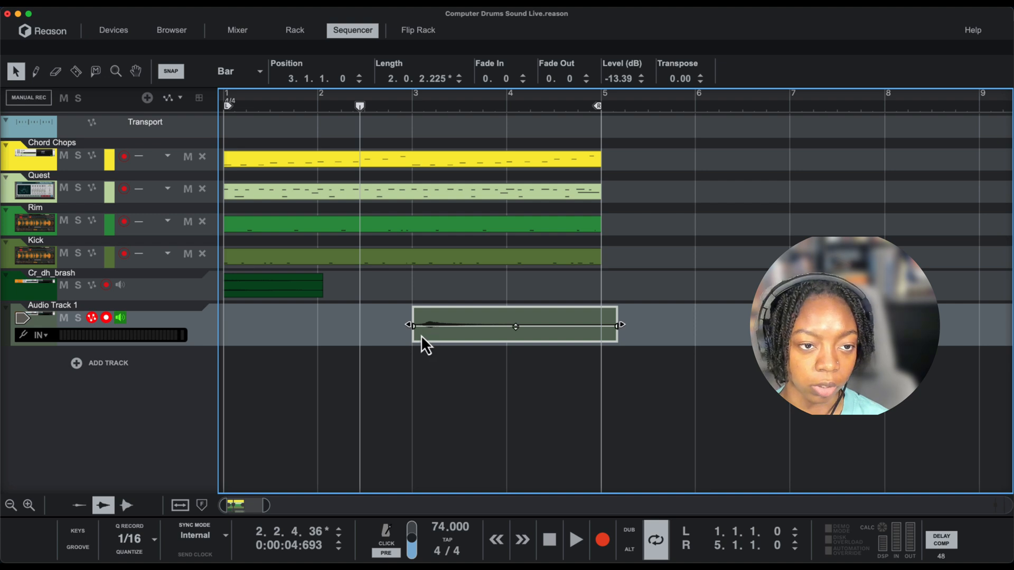
Switch snapping to Grid, move the swell clip to 2.4.1.0 at a level of -25.68 dB, and play the passage.
left_click(251, 75)
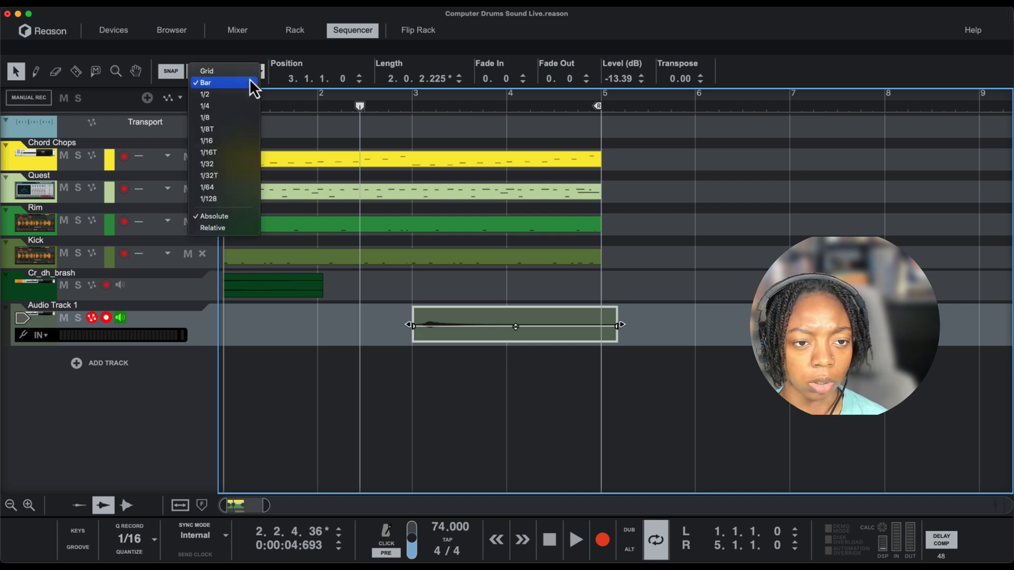
left_click(249, 82)
key("h")
key("h")
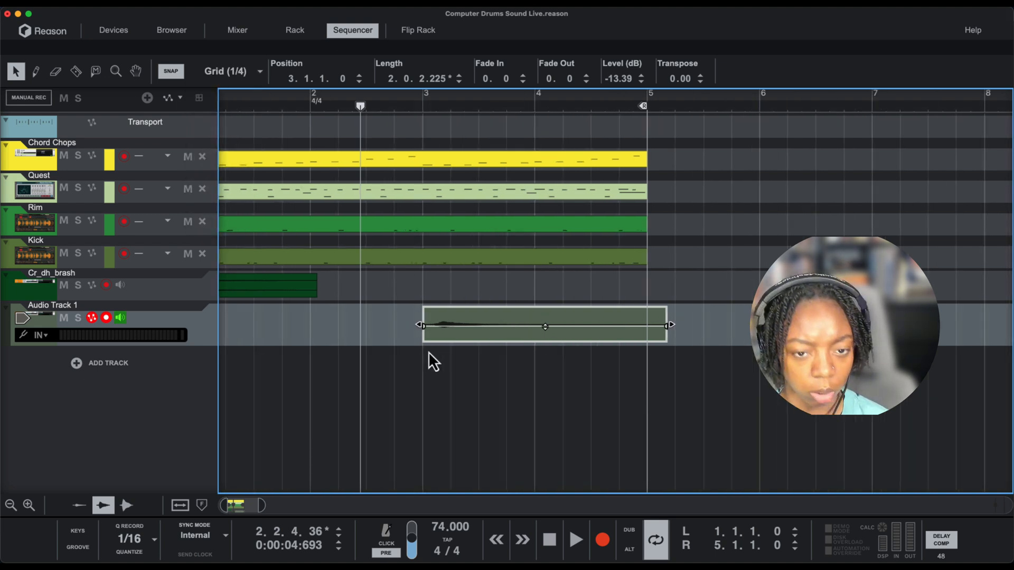
key("space")
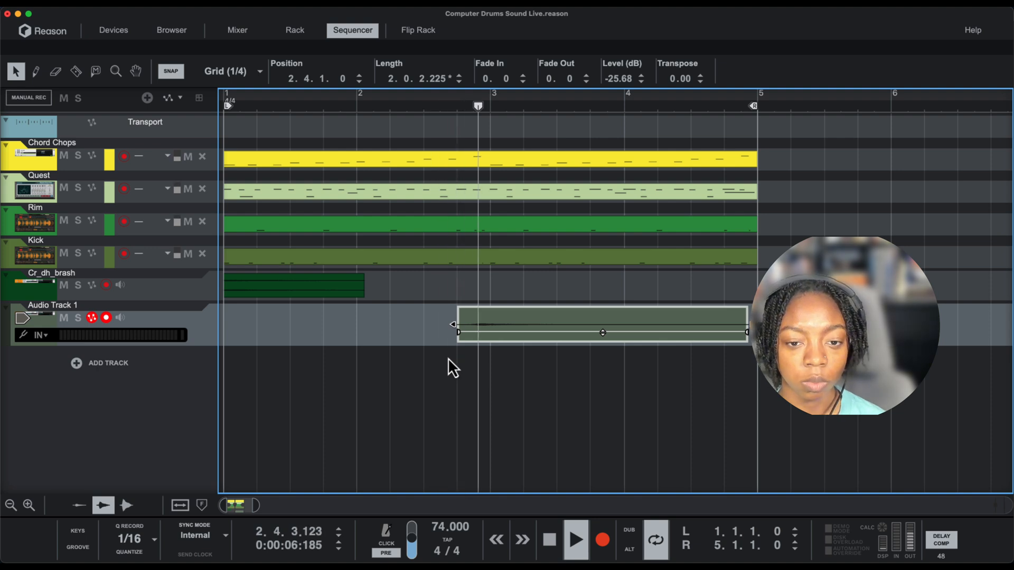
left_click(378, 343)
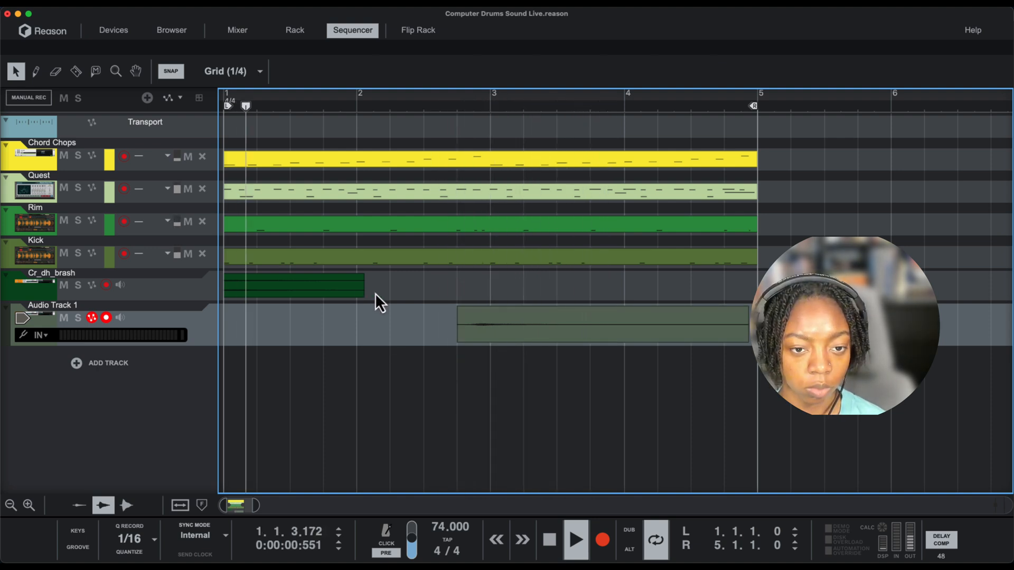
Delete the crash clip at bar 1 and replace it with another imported cymbal sample on the Cr_dh_brash track.
left_click(291, 289)
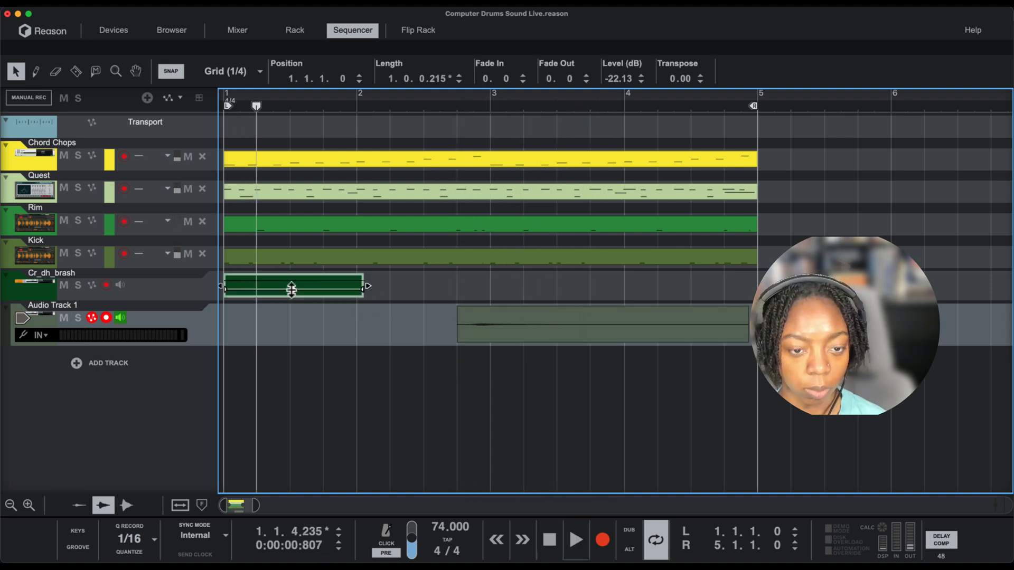
left_click(172, 30)
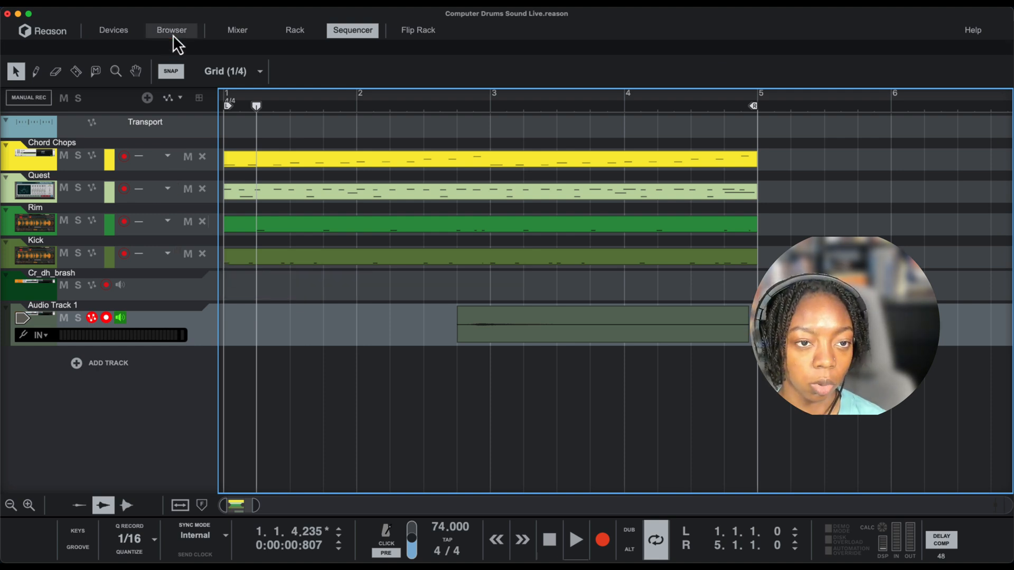
left_click(457, 500)
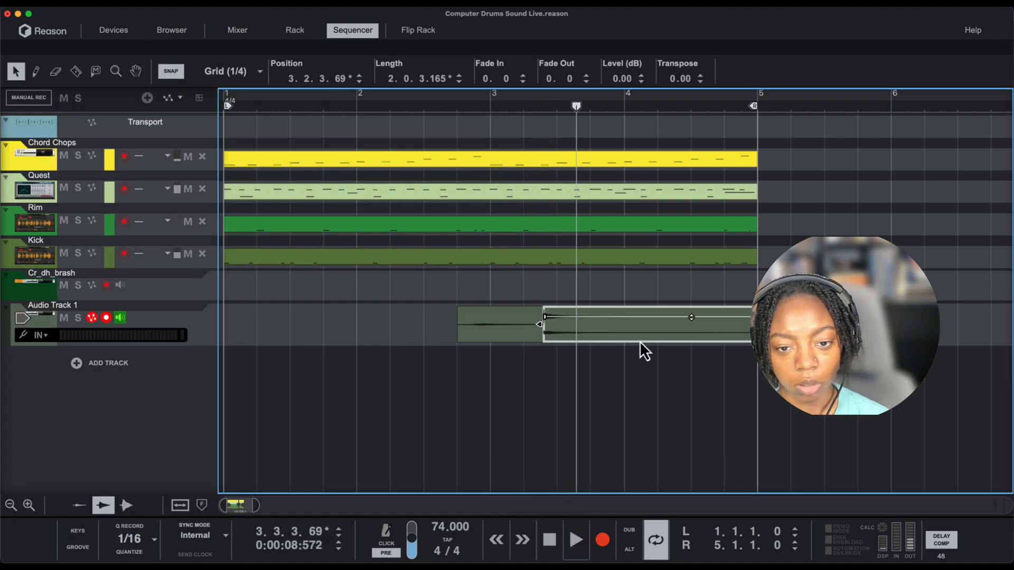
left_click_drag(582, 291, 270, 293)
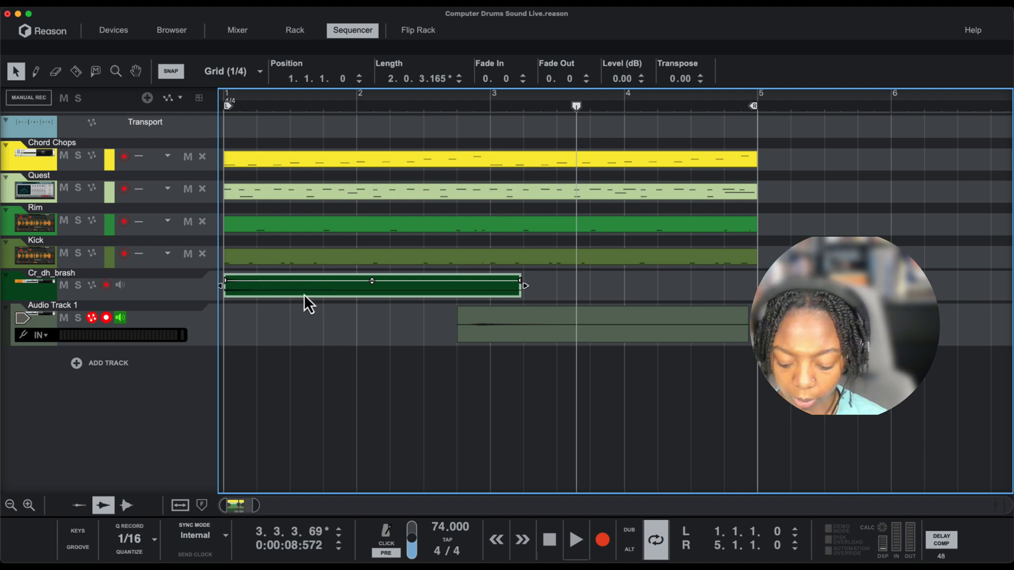
Play the loop from the start and lower the level of the replacement cymbal clip at bar 1.
key("shift+Return")
key("space")
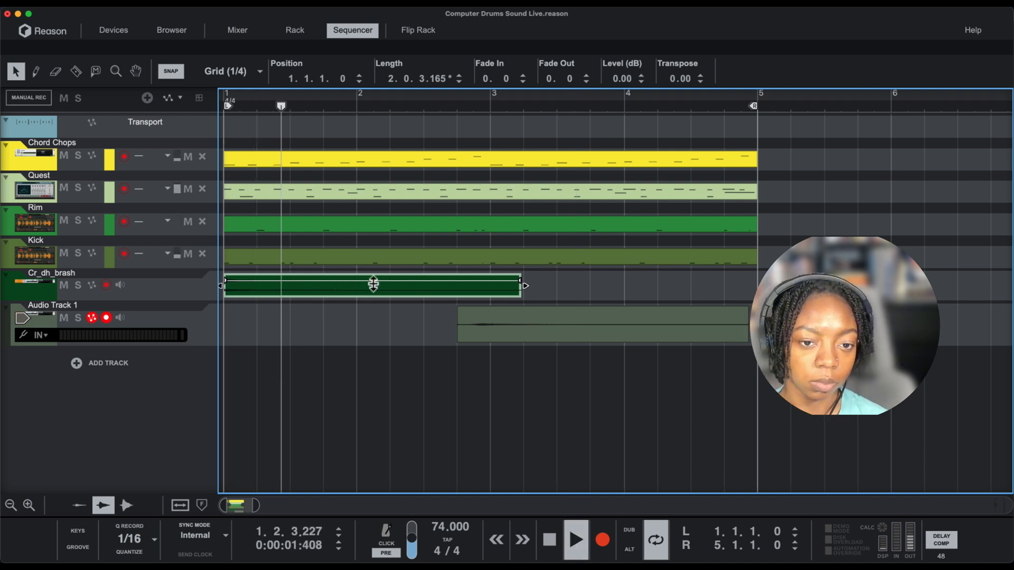
mouse_move(373, 284)
left_mouse_down()
mouse_move(365, 319)
mouse_move(373, 295)
left_mouse_up()
key("shift+Return")
key("shift+Return")
key("shift+Return")
key("shift+Return")
left_click(364, 325)
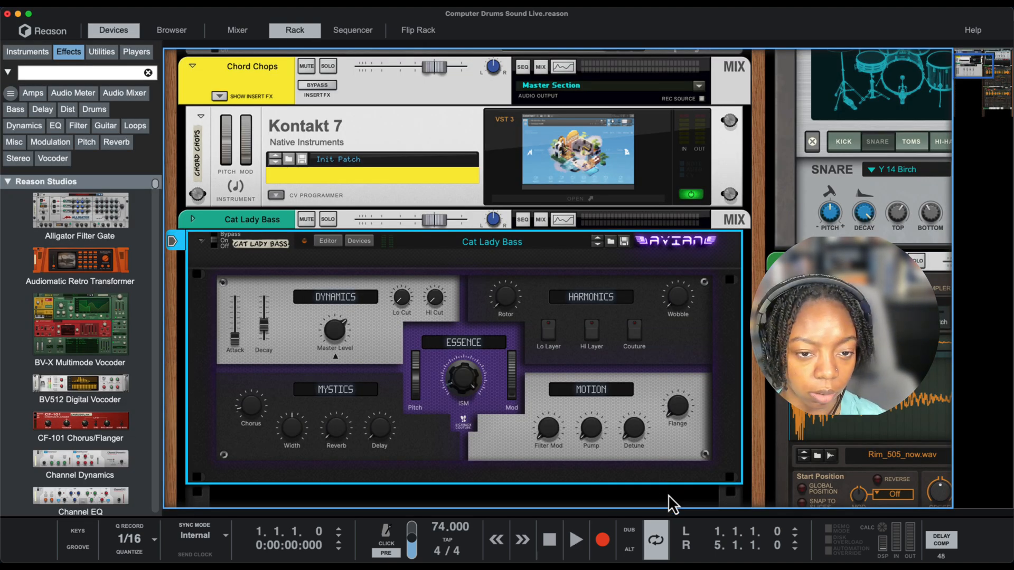
Set the Cat Lady Bass master level to 97 and record a bass take from bar 1.
mouse_move(338, 326)
scroll(337, 324, "up", 5)
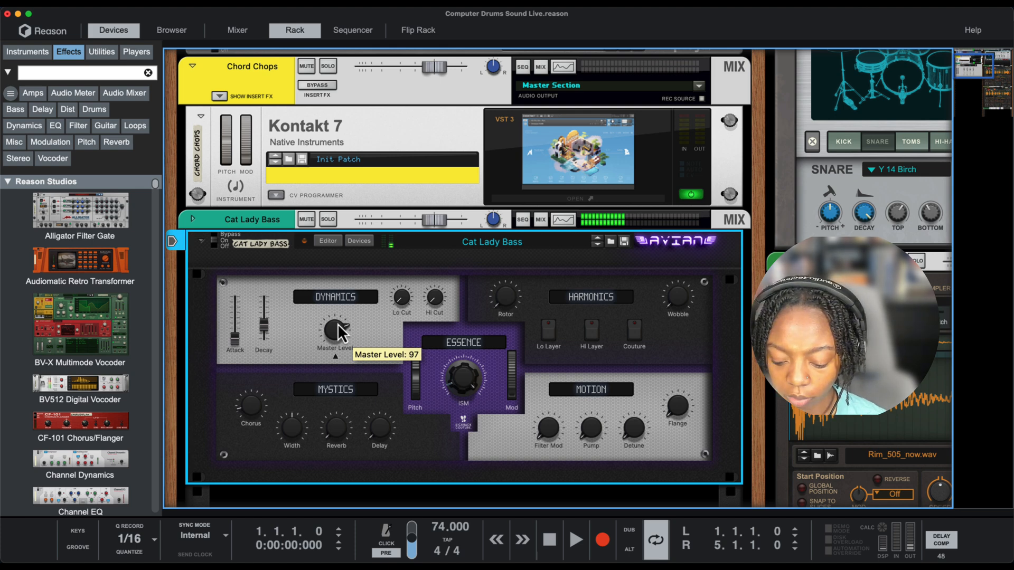
key("super+Return")
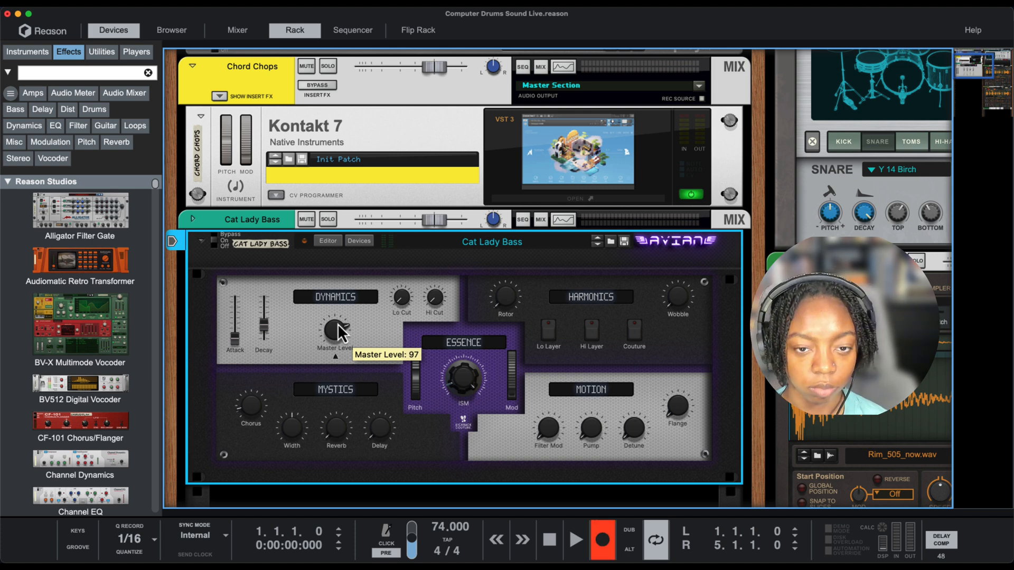
key("space")
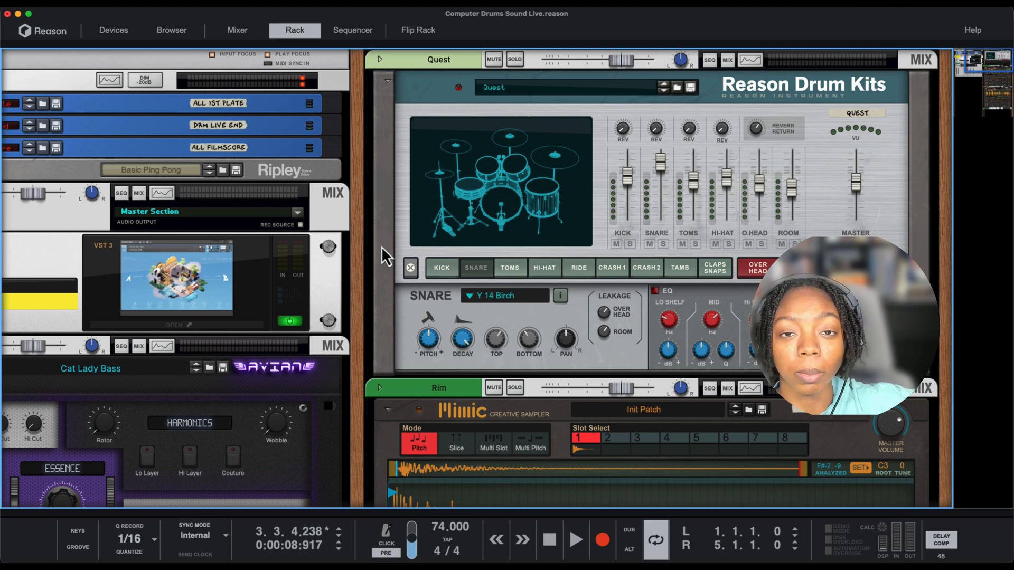
left_click_drag(362, 290, 743, 107)
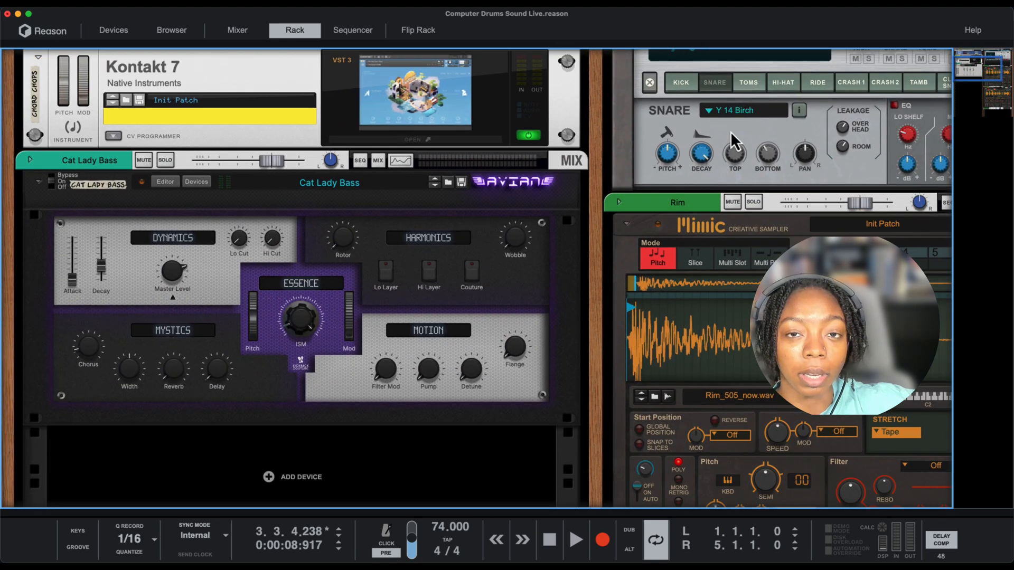